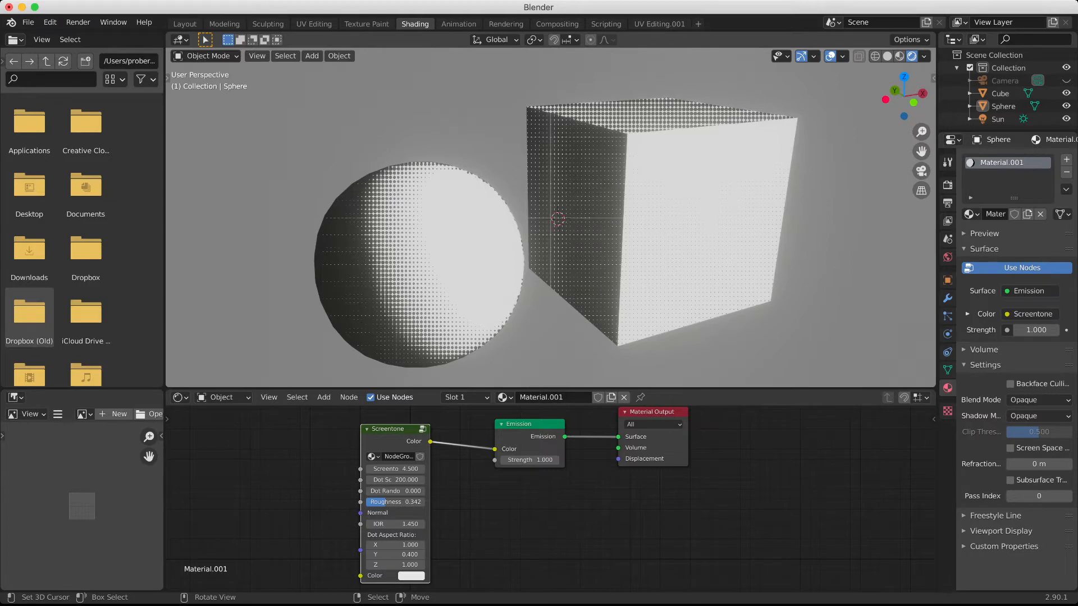
Rotate the Sun light about the global Z axis to shift the shading on the sphere and cube
mouse_move(550, 247)
middle_down()
mouse_move(489, 276)
mouse_move(469, 250)
mouse_move(509, 209)
mouse_move(578, 233)
mouse_move(565, 256)
mouse_move(558, 241)
middle_up()
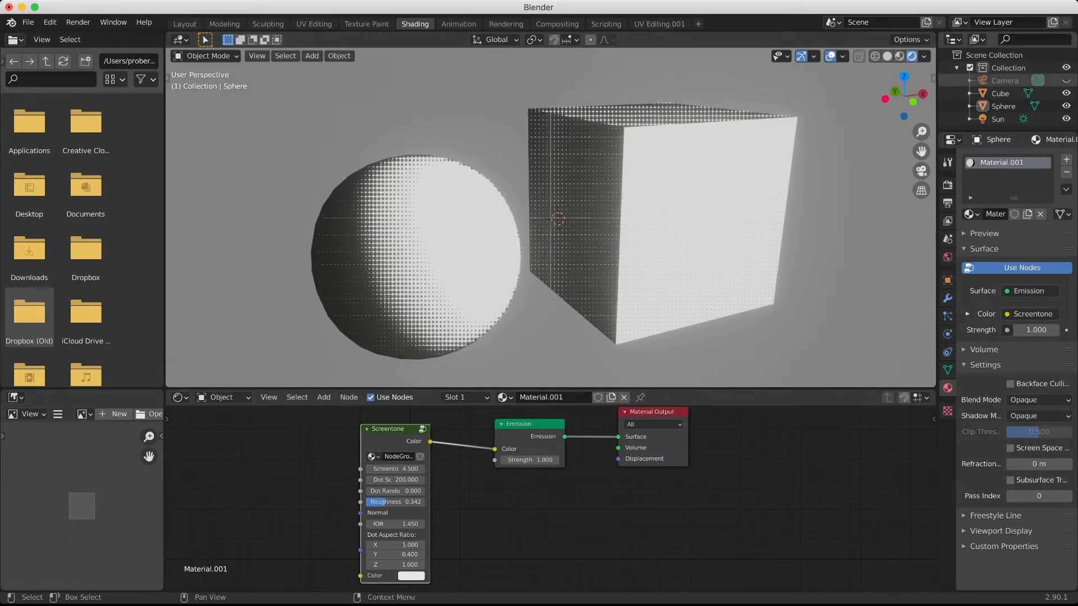
click(998, 119)
key(r)
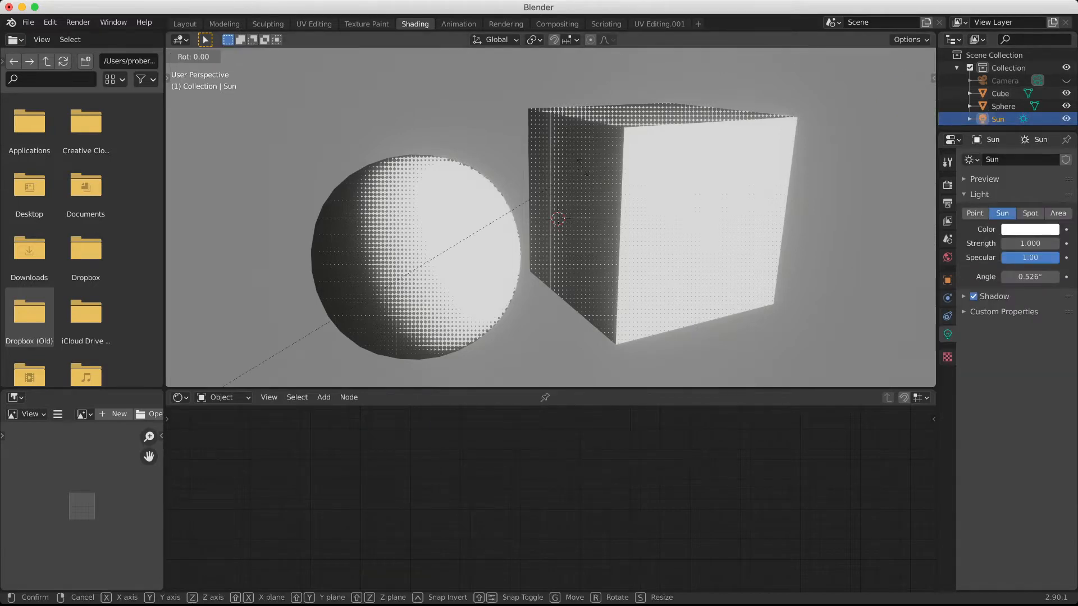
key(z)
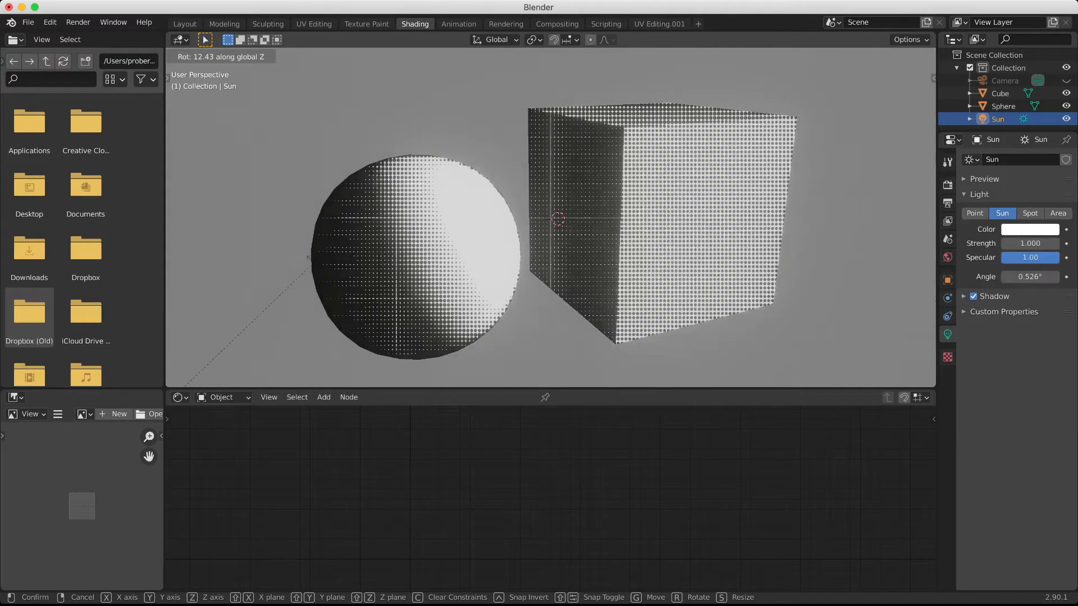
click(257, 377)
Enlarge the node editor for the sphere's material and move its Screentone node further from the Emission node
click(348, 314)
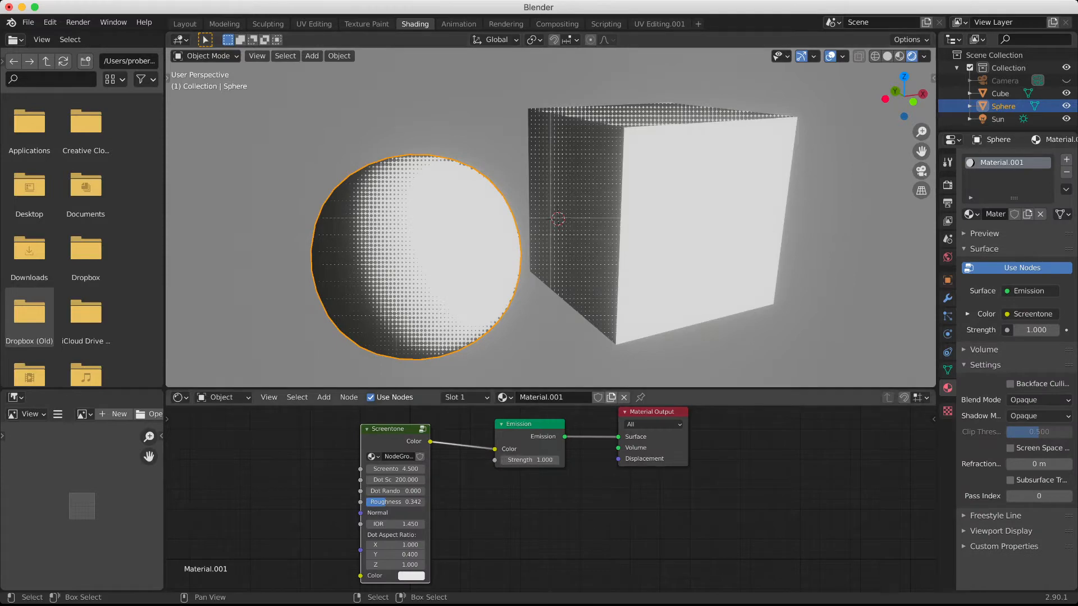
drag(550, 389, 550, 272)
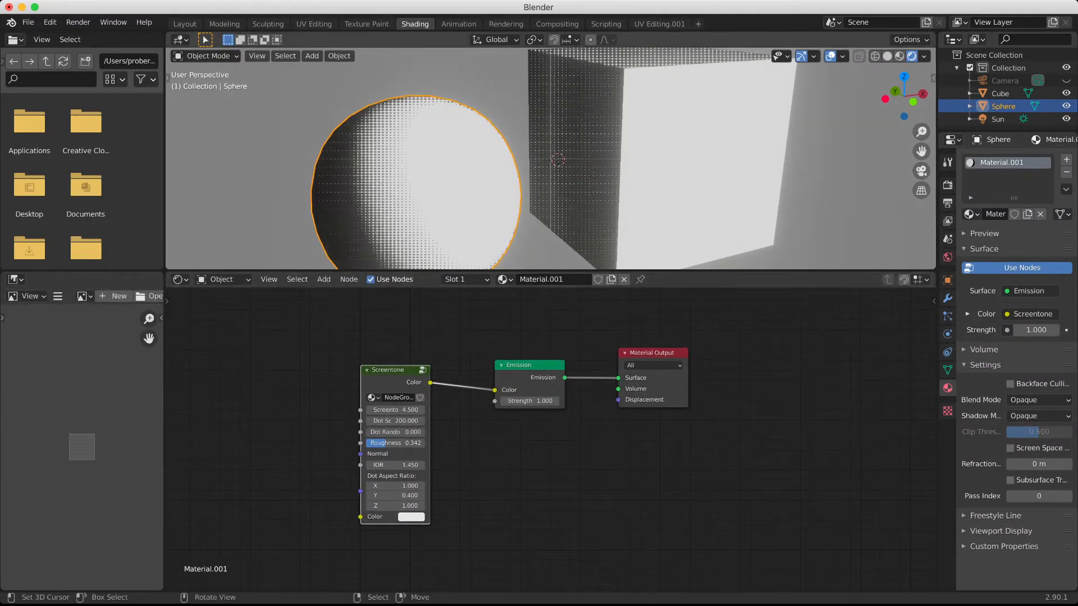
alt+drag(561, 449, 614, 445)
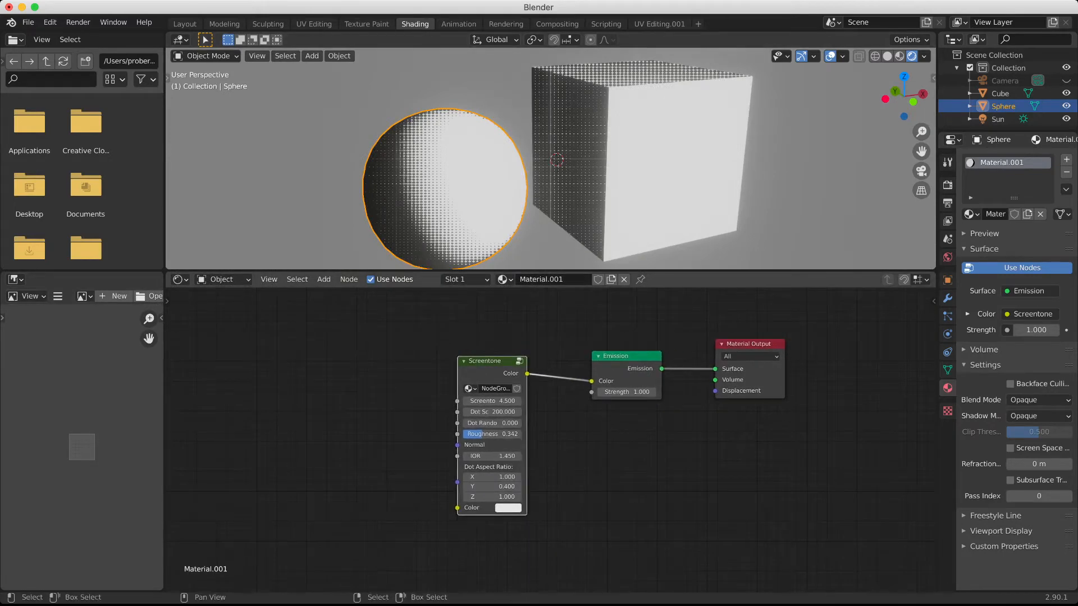
scroll(688, 367, up, 3)
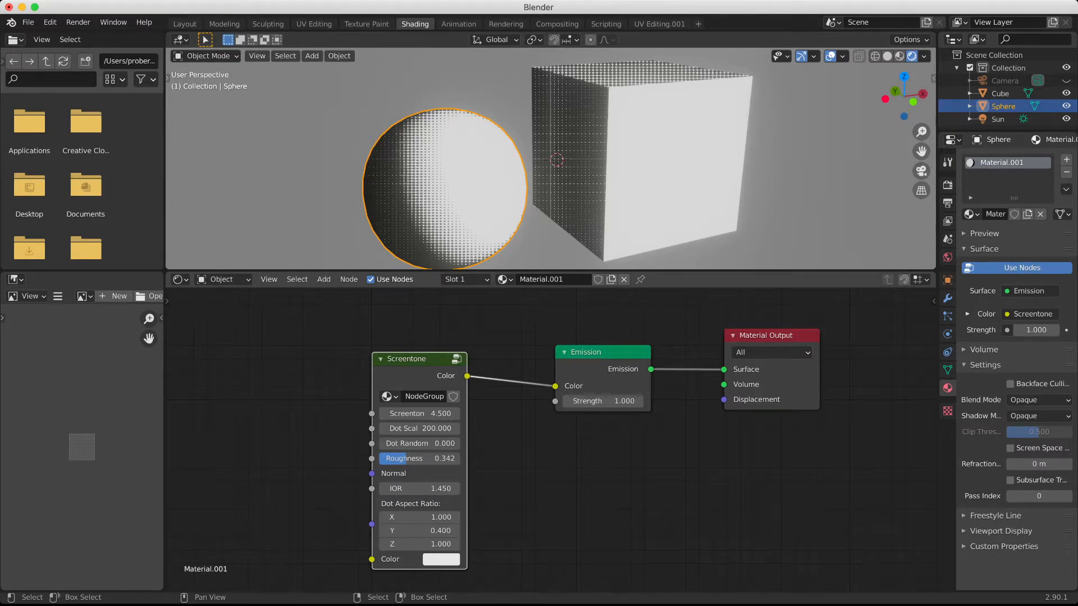
drag(406, 358, 390, 341)
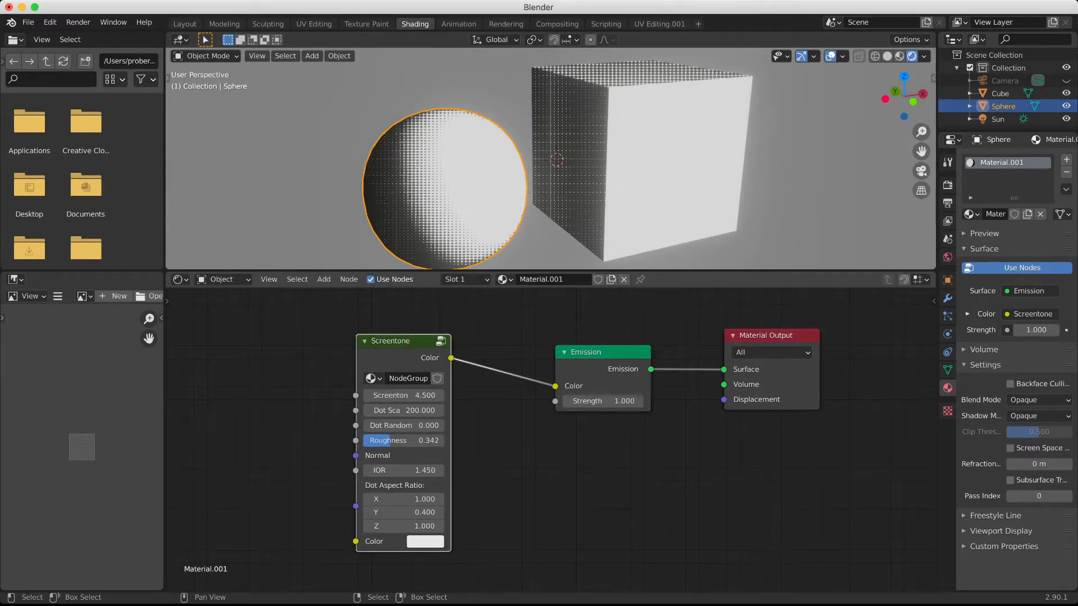
Change the black Emission node's color in the cube's material to dark blue
click(674, 158)
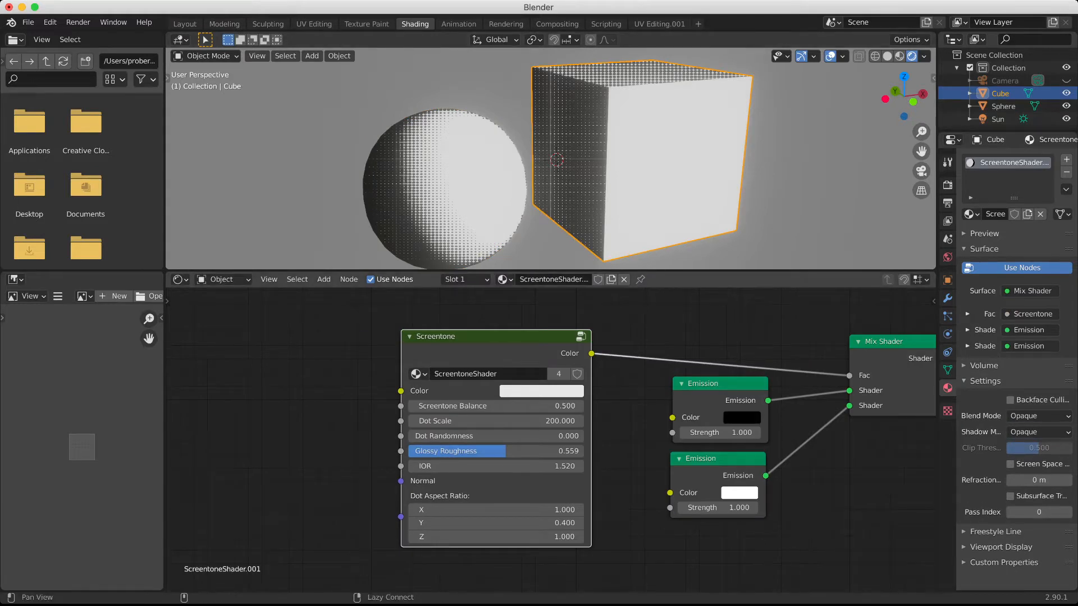
alt+drag(628, 432, 515, 435)
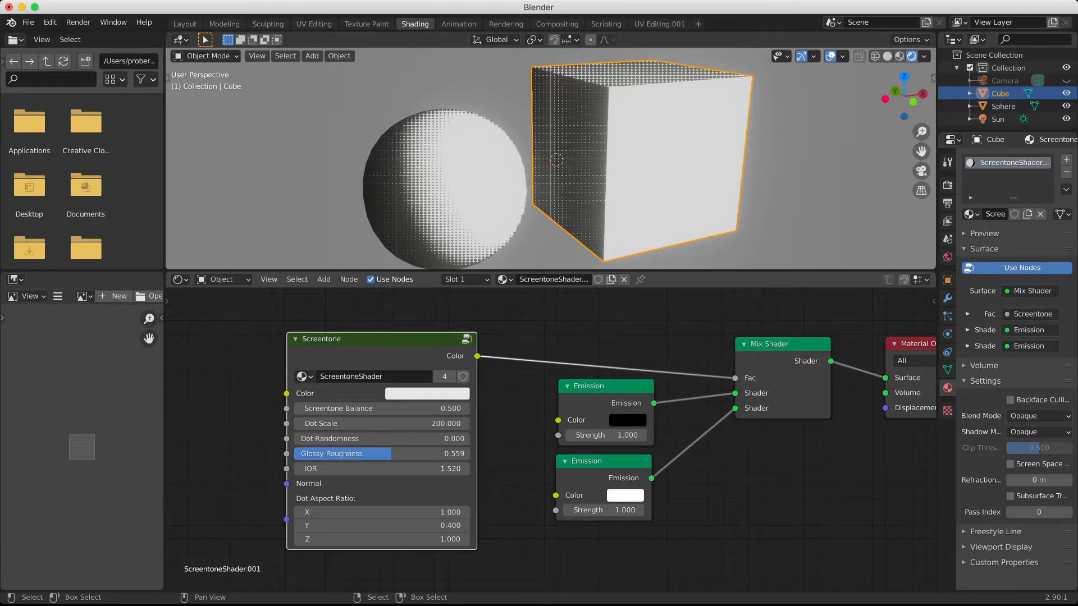
click(628, 420)
mouse_move(727, 324)
mouse_down()
mouse_move(727, 270)
mouse_move(696, 242)
mouse_up()
click(687, 255)
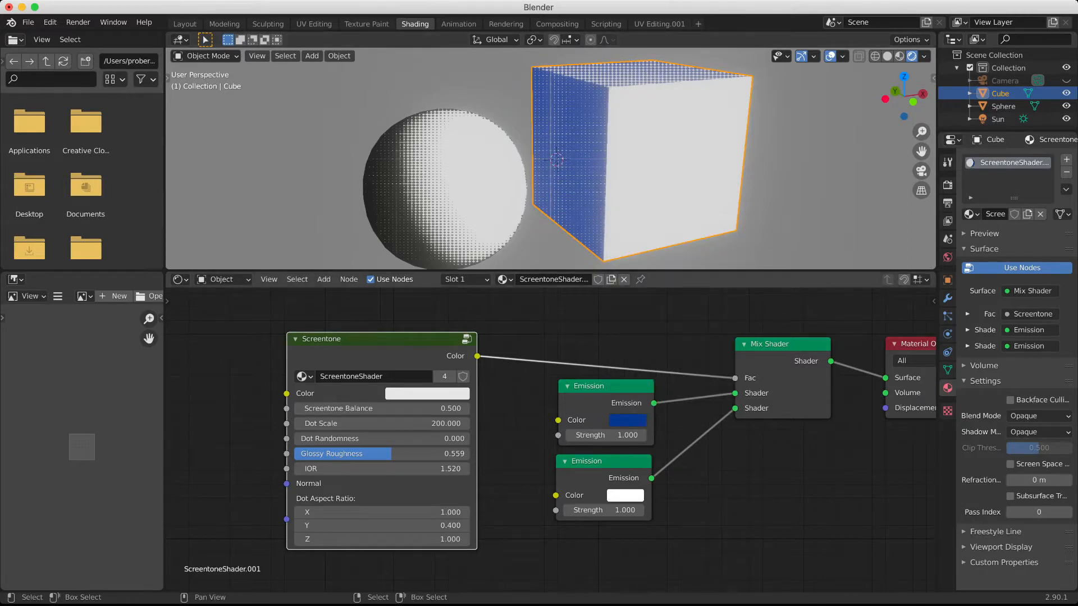
Change the white Emission node's color in the cube's material to orange and make the 3D viewport slightly taller
click(625, 496)
drag(664, 349, 643, 381)
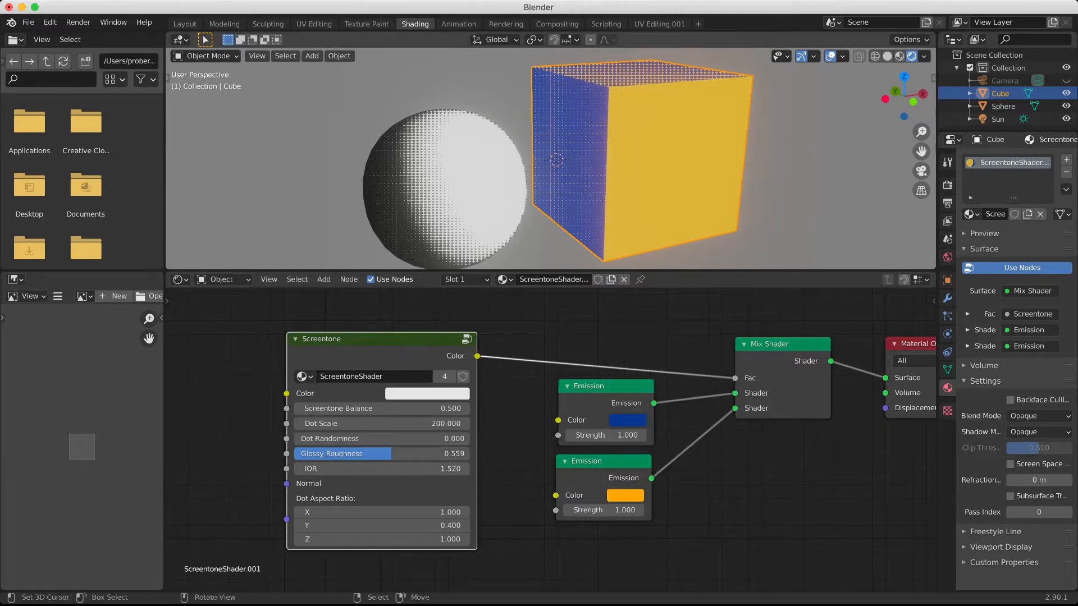
drag(505, 272, 505, 297)
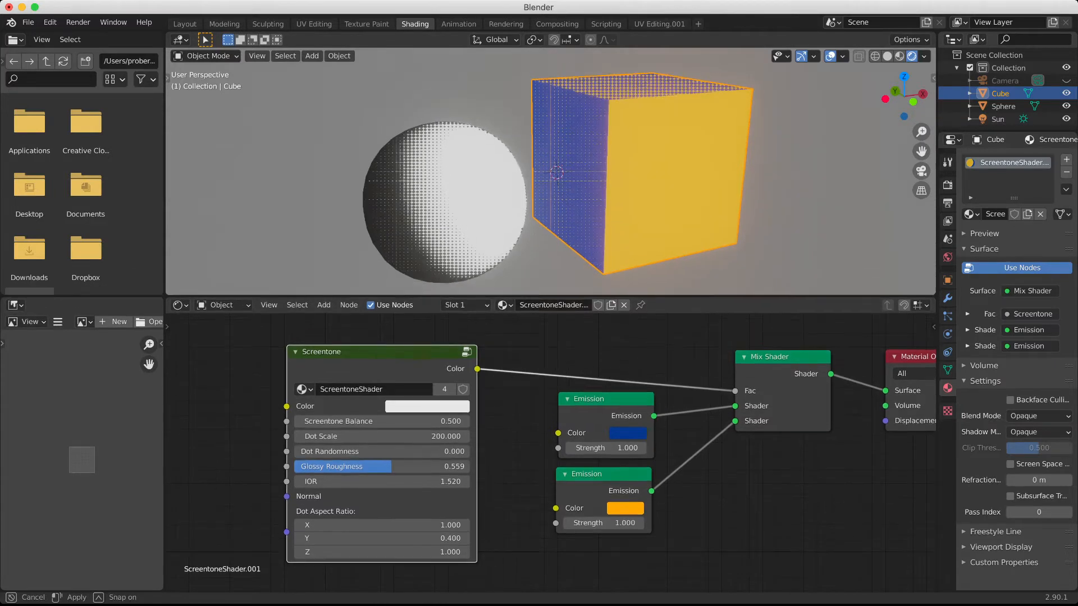
Widen the Screentone node of the sphere's material until its labels are readable, and space it away from the Emission node
click(443, 202)
middle_drag(449, 449, 528, 444)
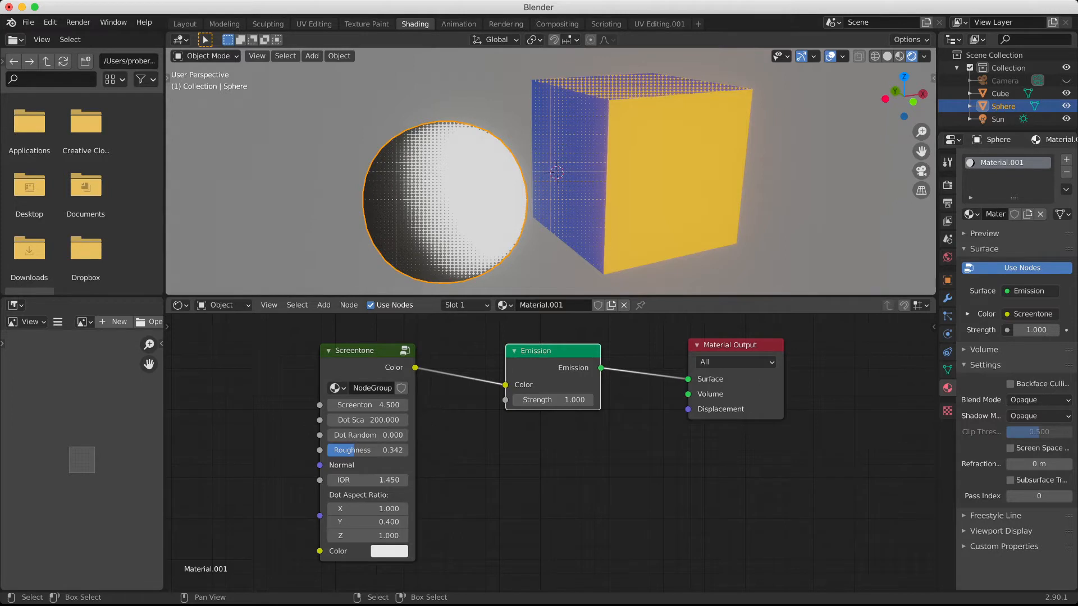
mouse_move(370, 354)
mouse_down()
mouse_move(401, 350)
mouse_move(388, 349)
mouse_up()
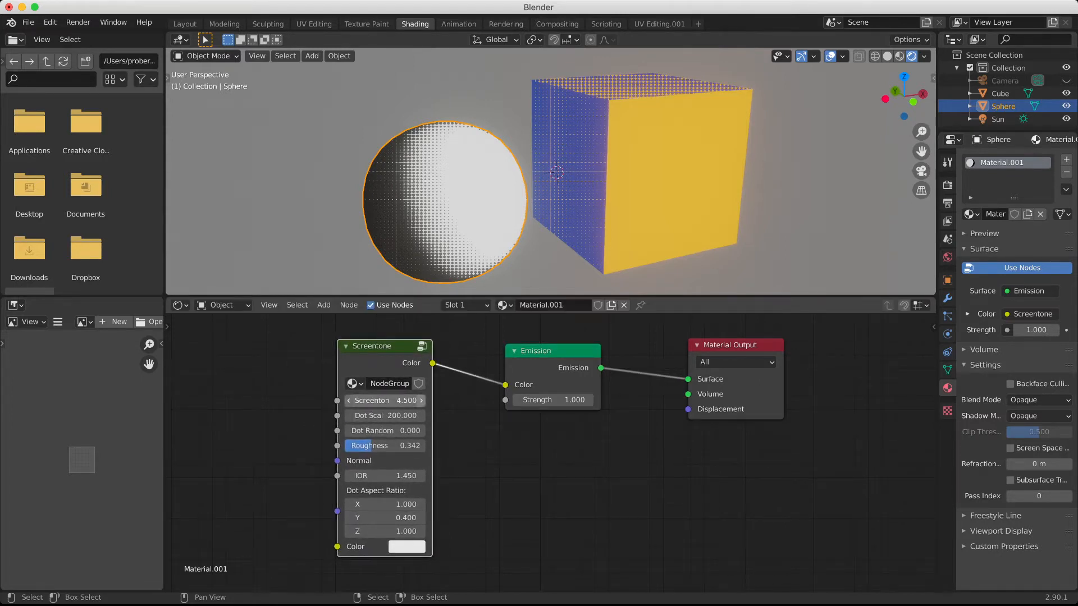
drag(432, 401, 471, 402)
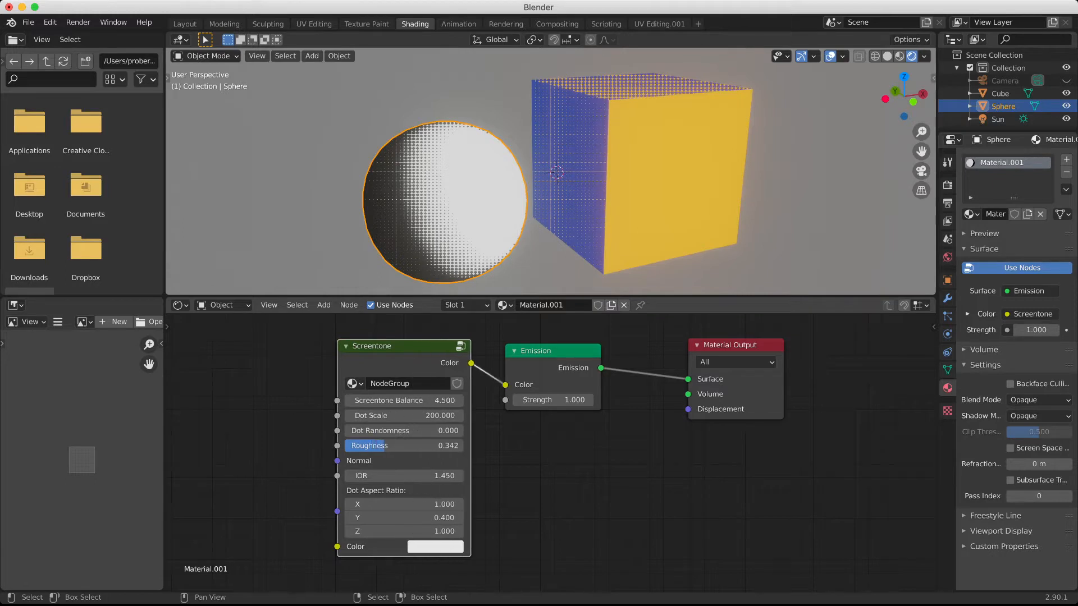
drag(404, 346, 359, 346)
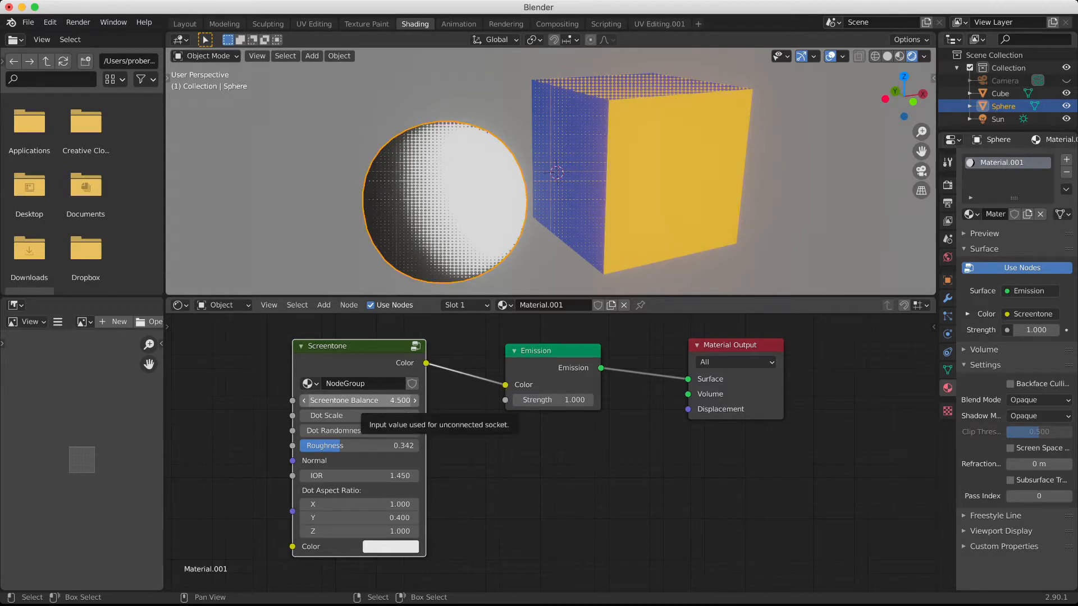
Try a Screentone Balance of 5.000 on the sphere's Screentone node, and settle on 2.400
mouse_move(360, 400)
mouse_down()
mouse_move(341, 401)
mouse_move(402, 400)
mouse_move(310, 401)
mouse_move(403, 400)
mouse_up()
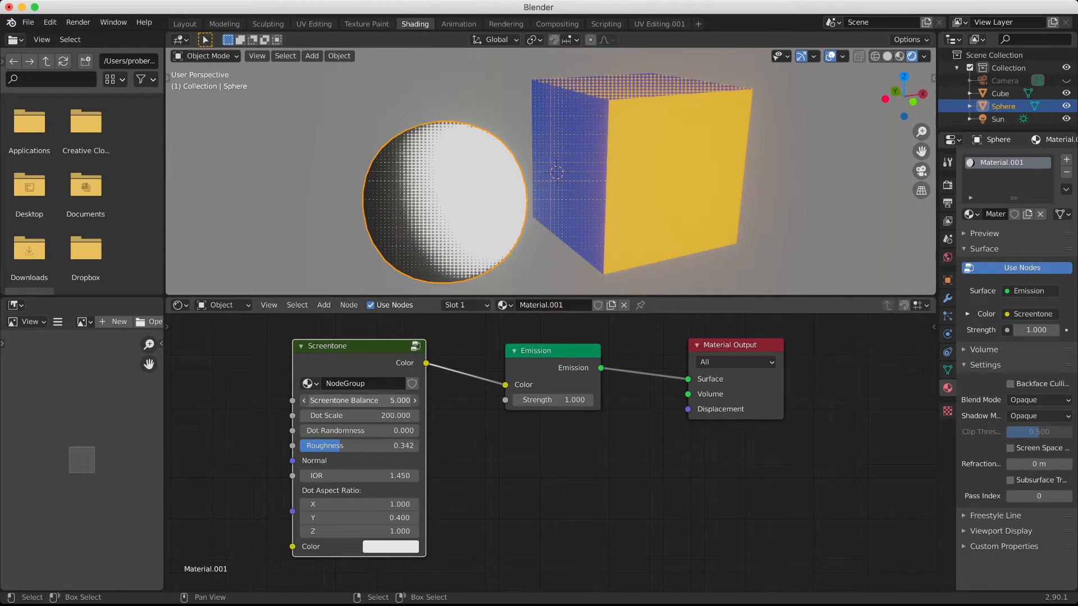
drag(359, 400, 314, 401)
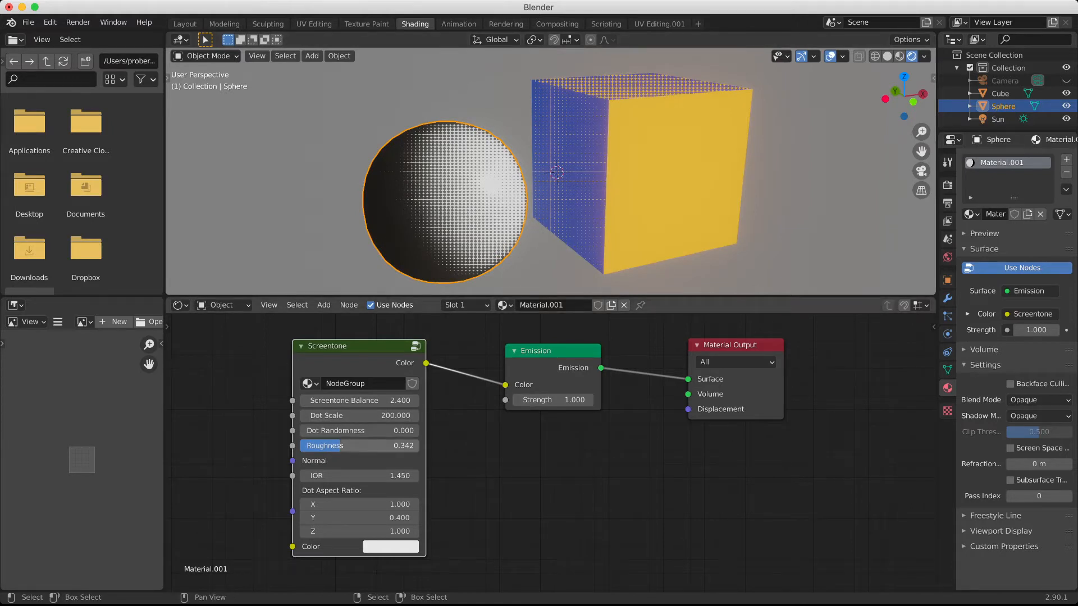
Try Dot Scale values of 63.8 and 329.2 on the sphere's Screentone node, and set it back to 200
drag(359, 416, 269, 415)
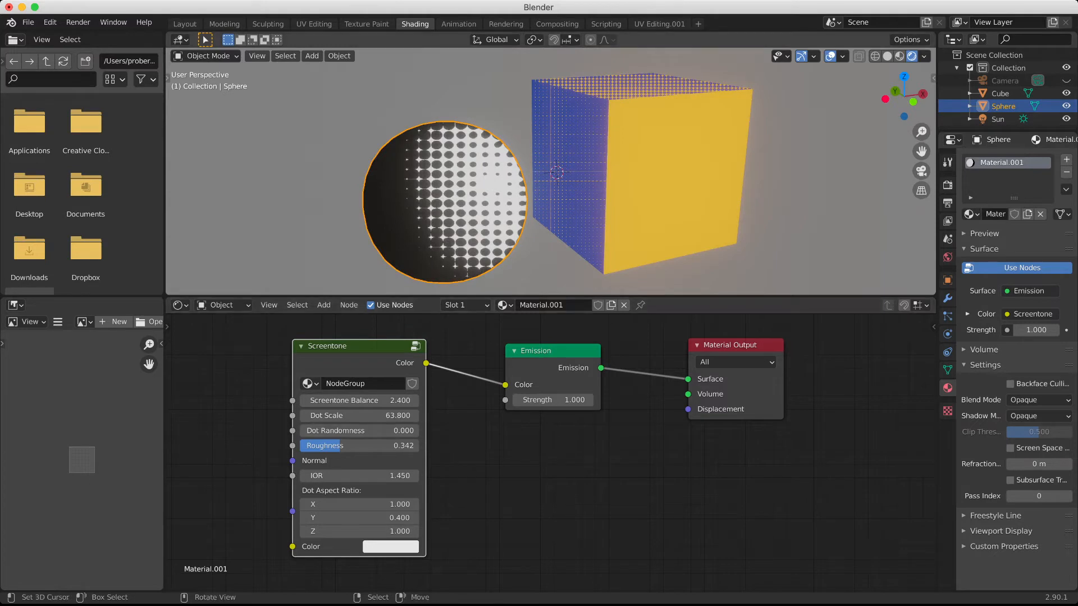
drag(359, 415, 506, 415)
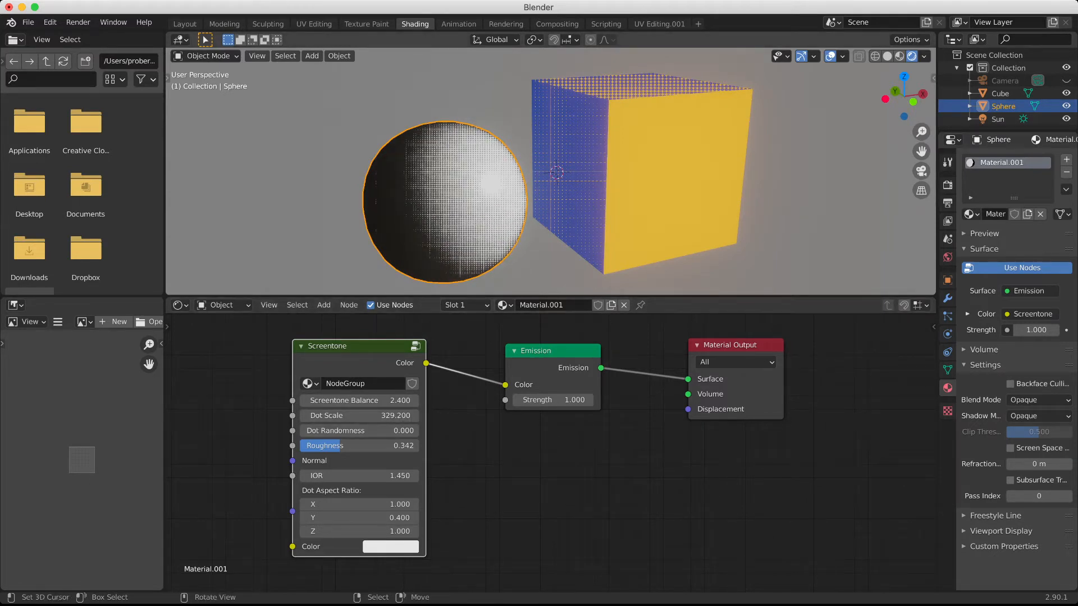
drag(359, 416, 289, 415)
key(Return)
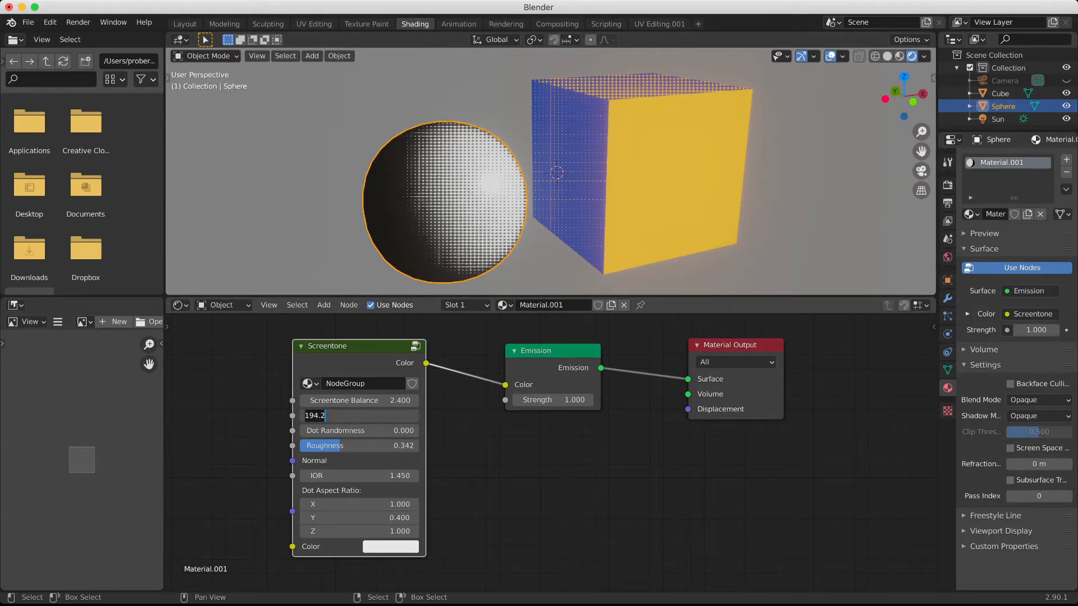
text(200)
key(Return)
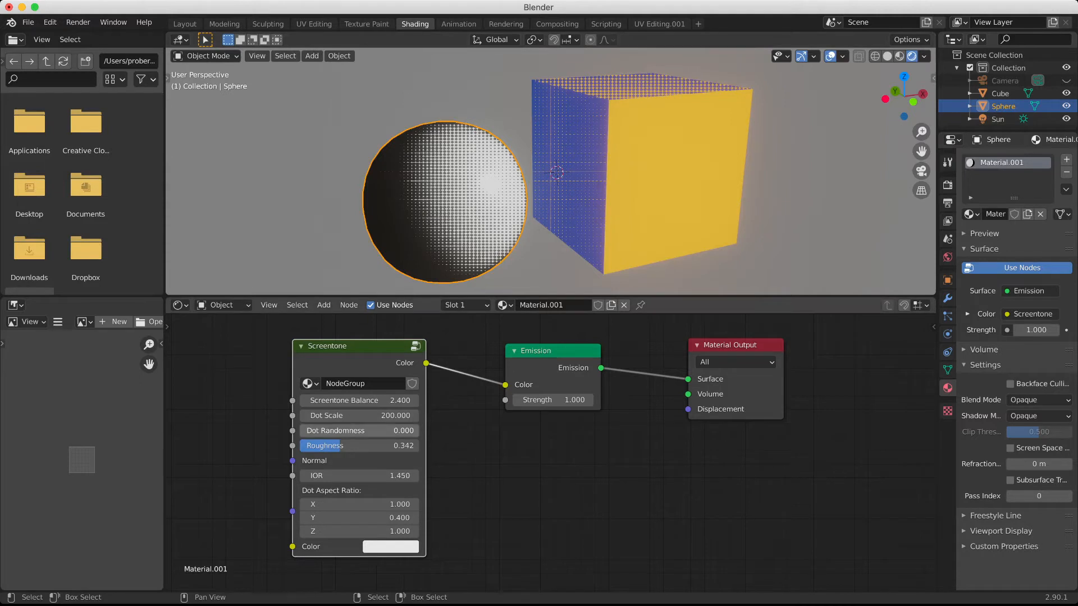
Lower the sphere's Screentone Roughness to 0.288 and set its IOR to 1.750
mouse_move(359, 430)
mouse_down()
mouse_move(378, 430)
mouse_move(358, 431)
mouse_up()
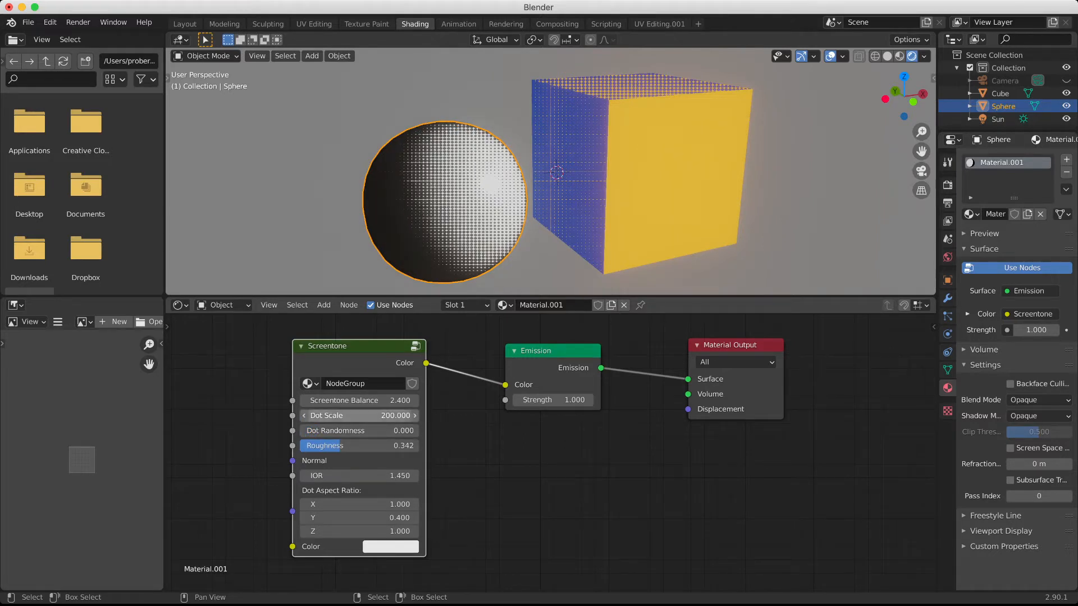
mouse_move(360, 446)
mouse_down()
mouse_move(404, 446)
mouse_move(354, 446)
mouse_up()
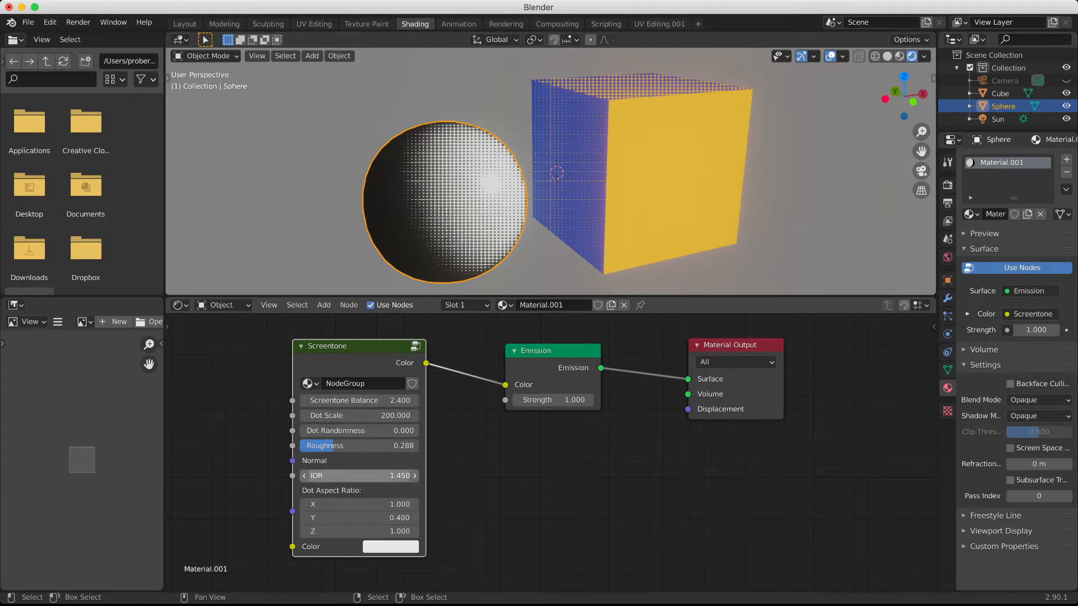
drag(360, 475, 334, 476)
drag(359, 476, 382, 475)
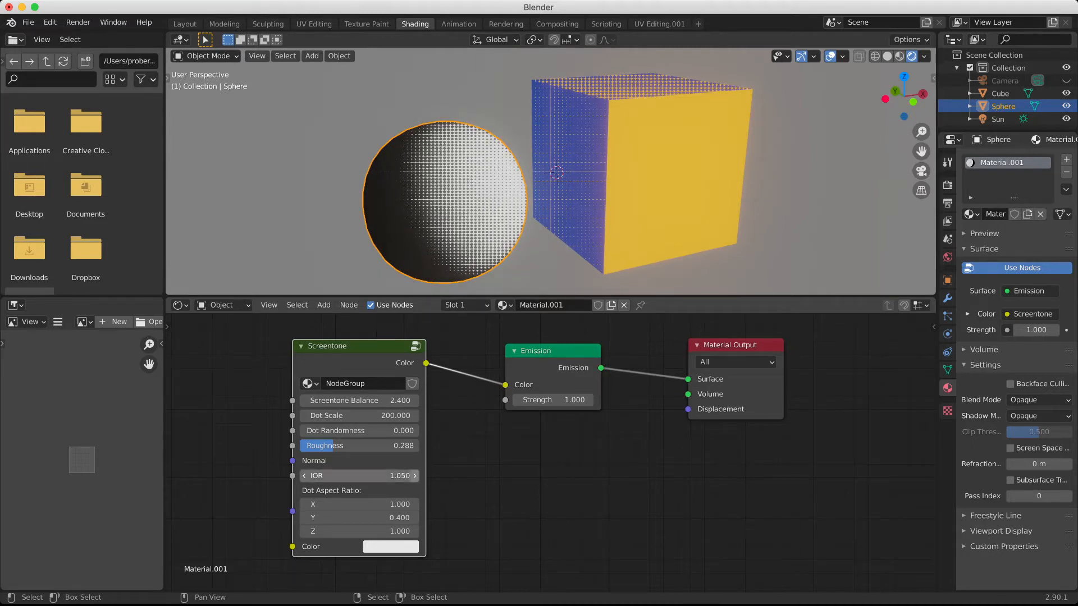
drag(360, 476, 385, 475)
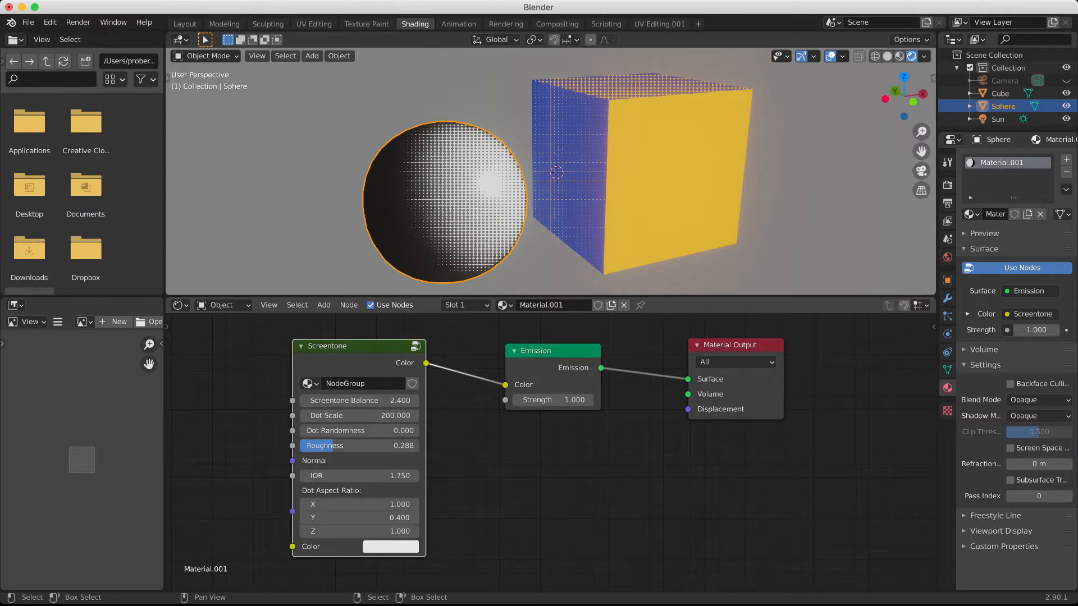
Set the Y value of the Screentone node's Dot Aspect Ratio to 0.450
double_click(359, 518)
text(5)
key(Return)
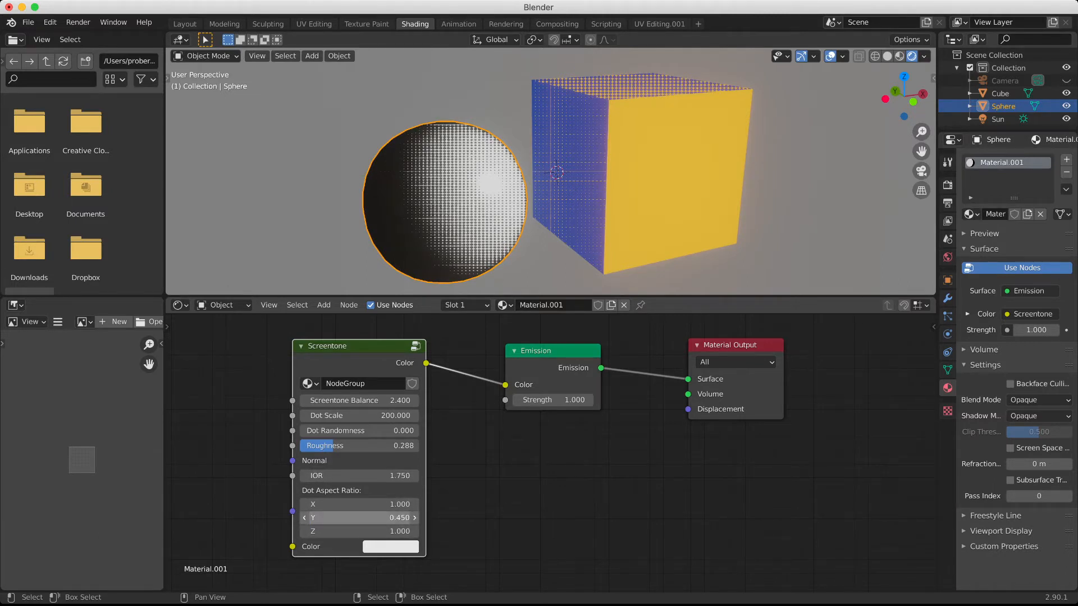
Reduce the Dot Scale of the sphere's Screentone node to 48.6 for larger dots
scroll(550, 171, up, 3)
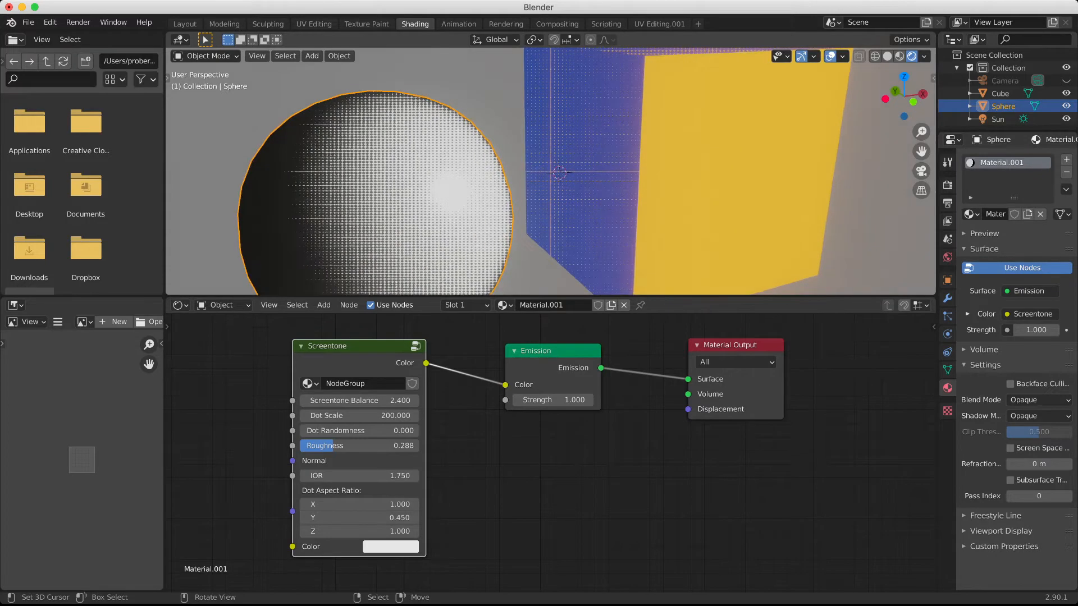
scroll(550, 171, up, 4)
shift+middle_drag(381, 216, 620, 166)
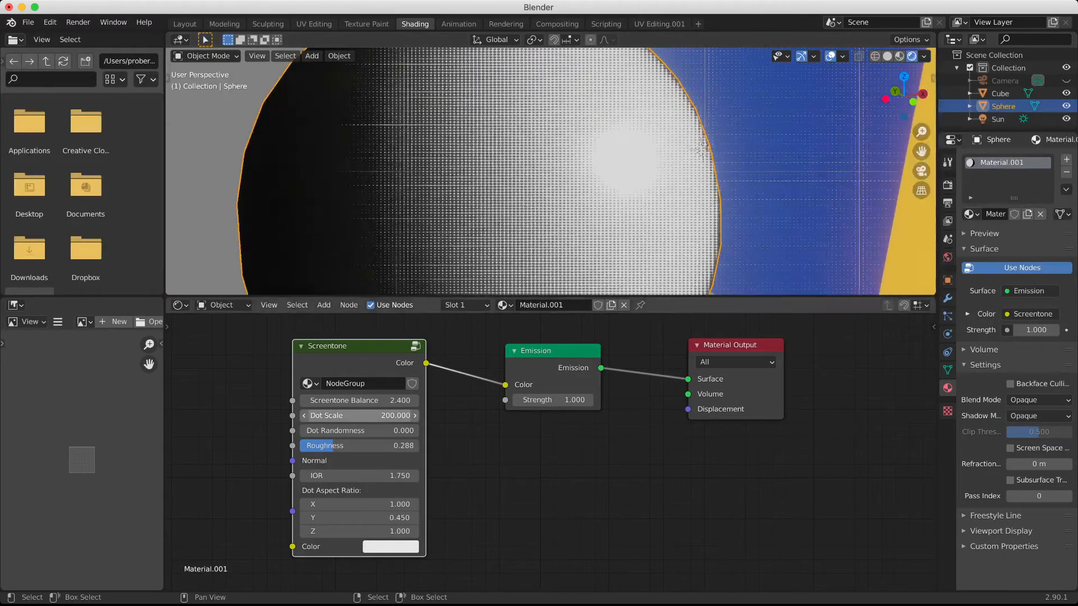
drag(359, 416, 302, 416)
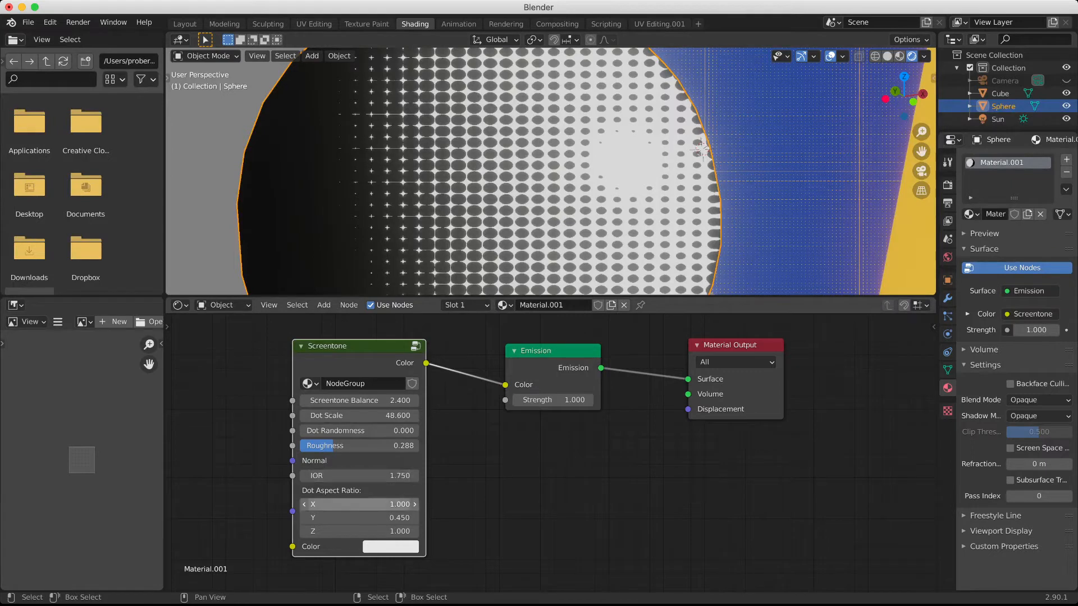
Adjust the Y value of the Screentone node's Dot Aspect Ratio to 0.300 to make the dots rounder
click(305, 518)
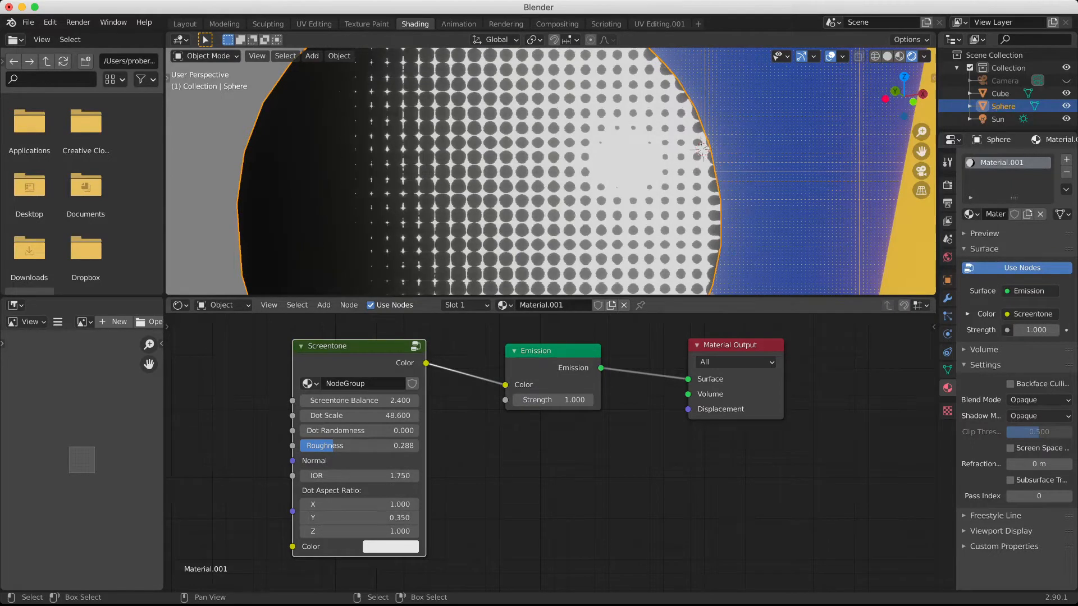
click(304, 518)
click(414, 518)
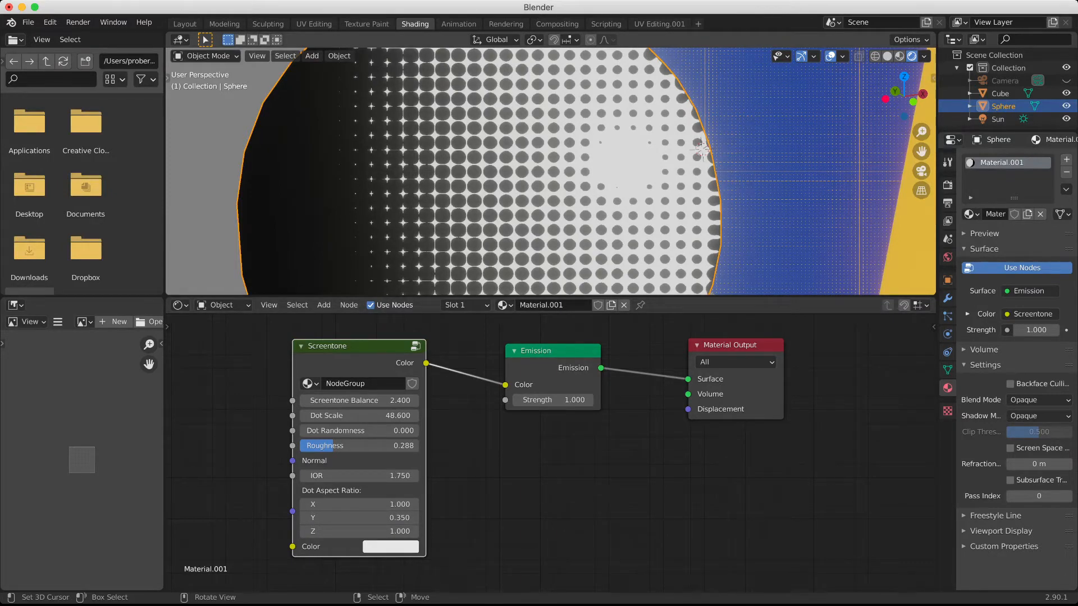
click(359, 518)
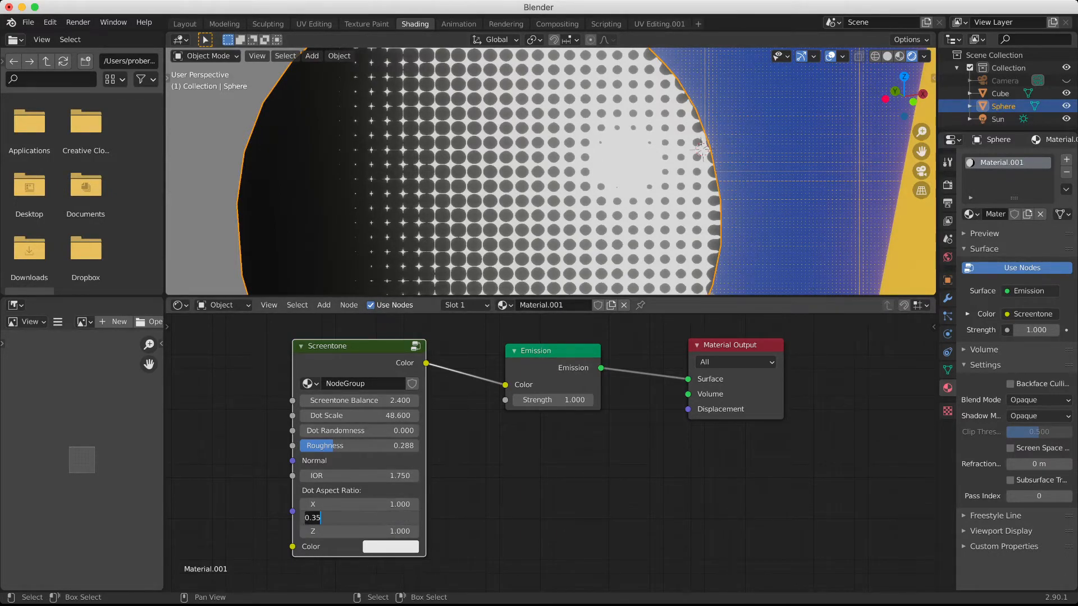
key(BackSpace)
key(Return)
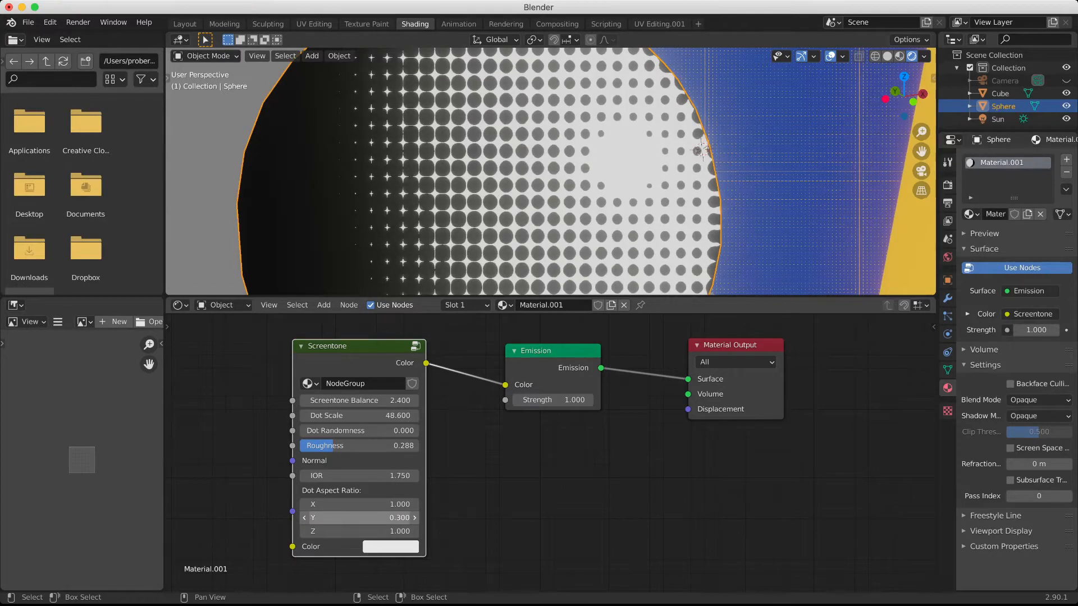
Try Y values of 3.5 and -0.5 for the Screentone node's Dot Aspect Ratio, restoring it to 0.300
scroll(550, 171, down, 3)
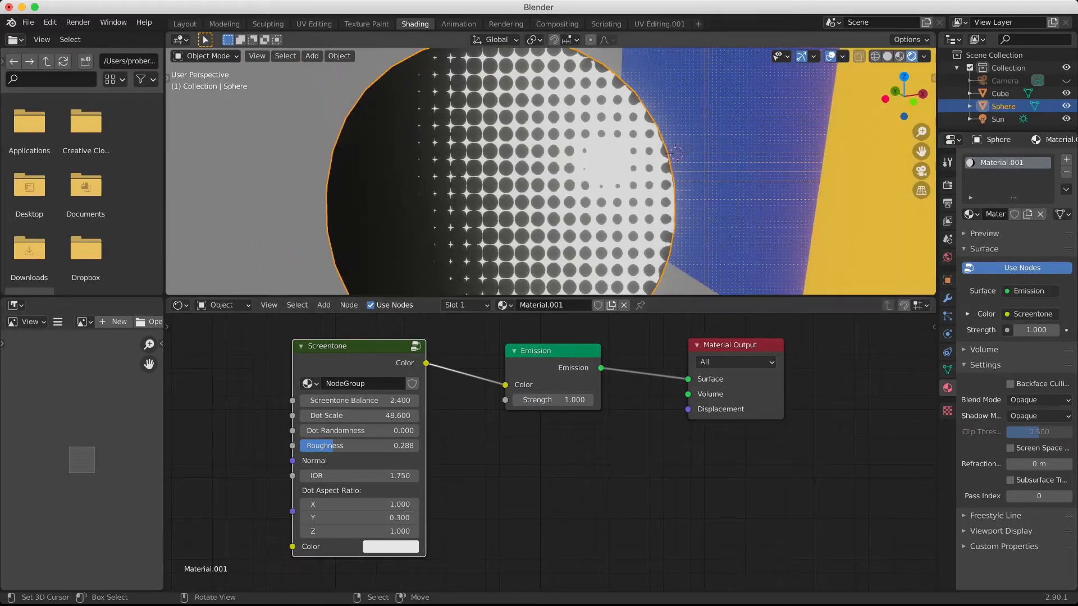
scroll(550, 171, down, 3)
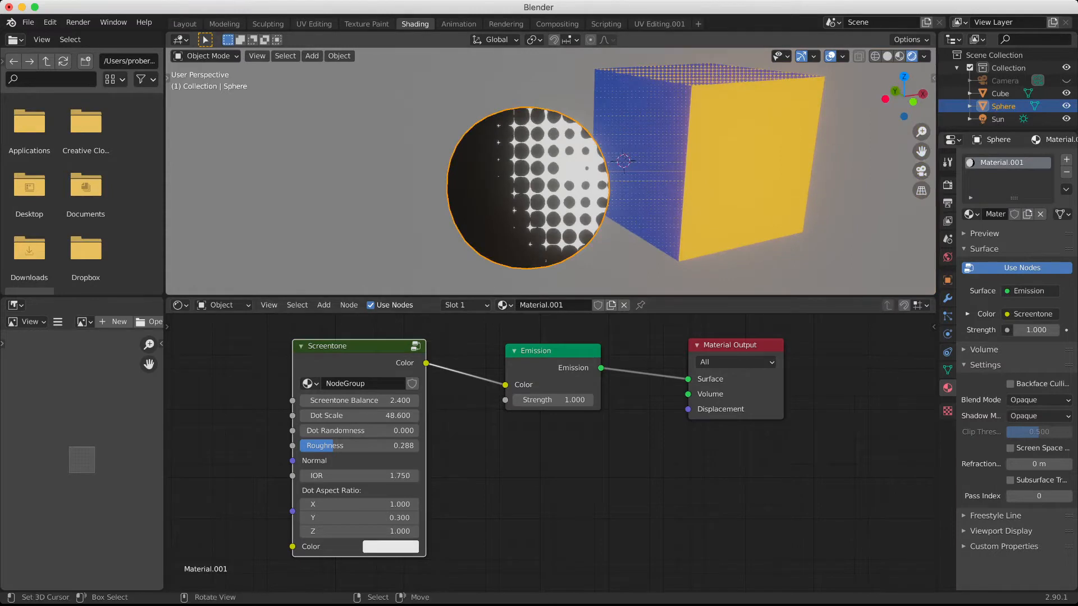
scroll(550, 171, up, 3)
scroll(550, 172, down, 3)
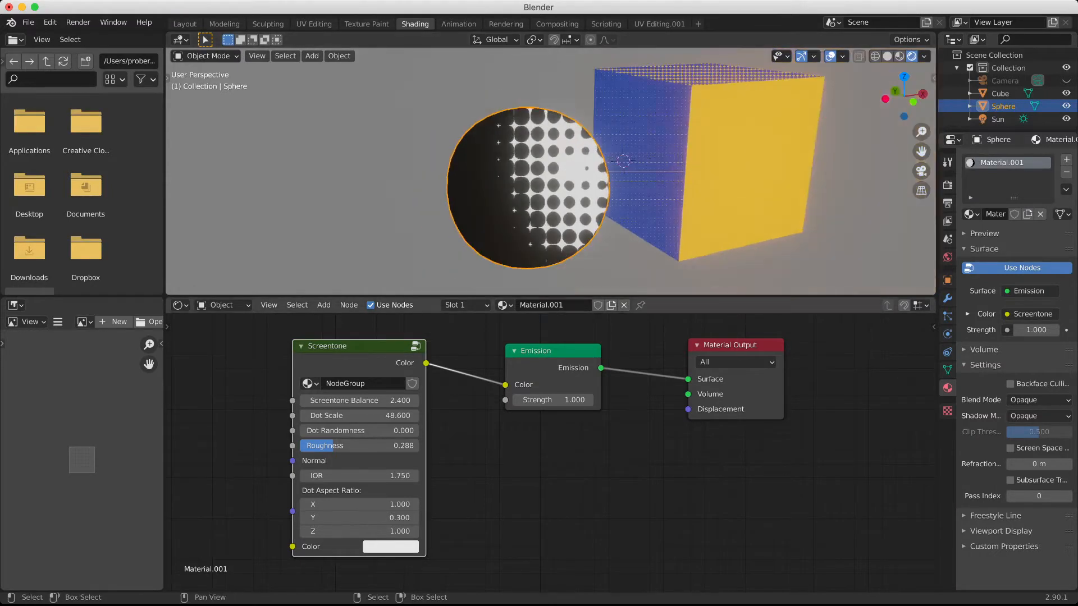
click(359, 517)
text(3.5)
key(Return)
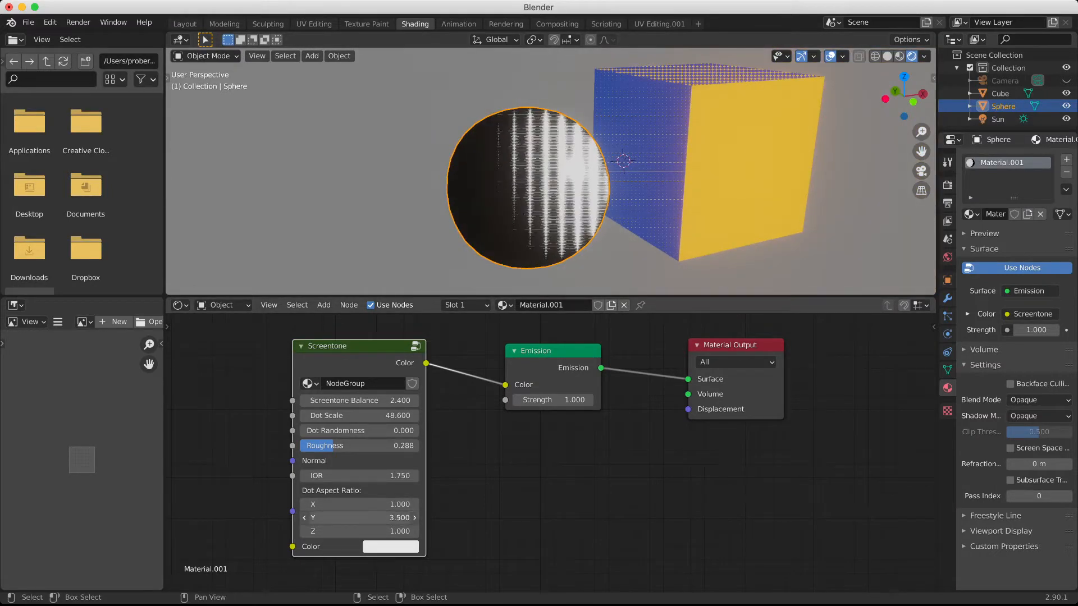
drag(359, 518, 317, 518)
click(359, 518)
text(-0.5)
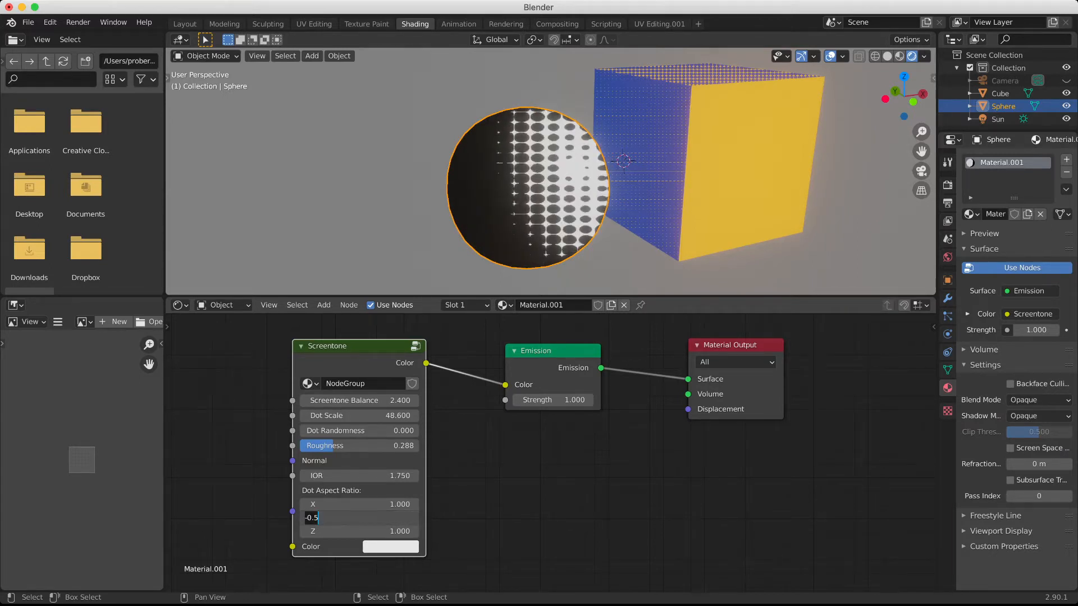
key(Return)
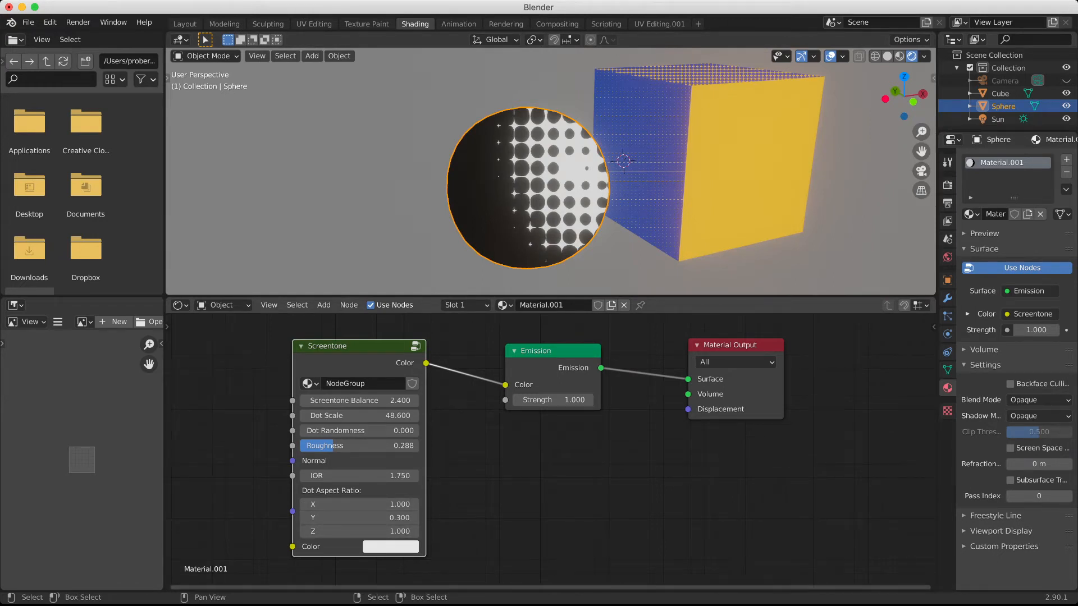
Brighten the sphere's Screentone color to pure white and raise its Dot Scale to 174.2 for smaller dots
click(391, 546)
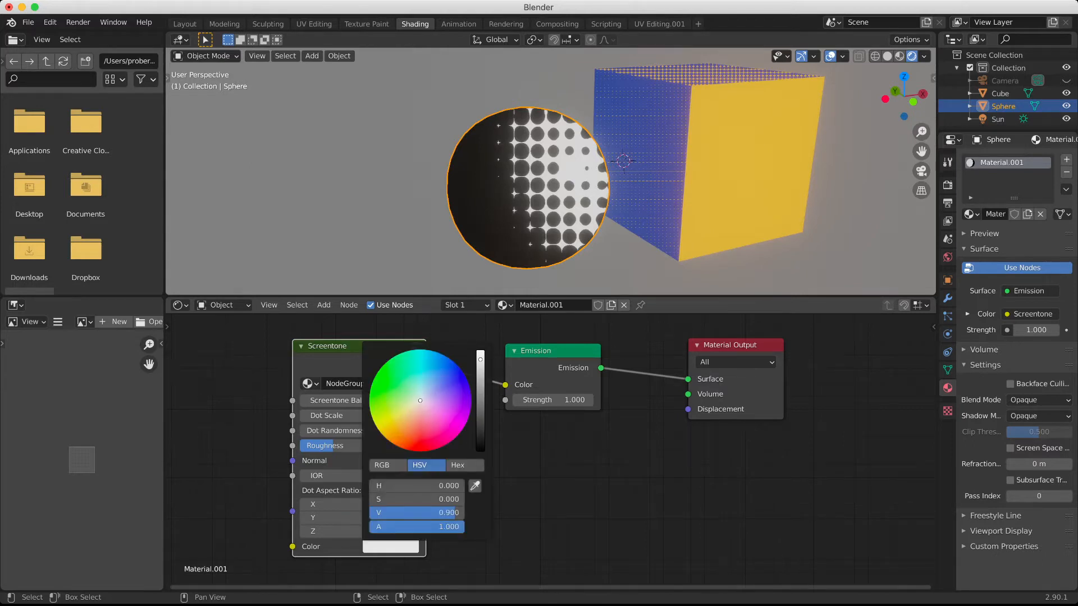
mouse_move(480, 359)
mouse_down()
mouse_move(480, 371)
mouse_move(480, 349)
mouse_up()
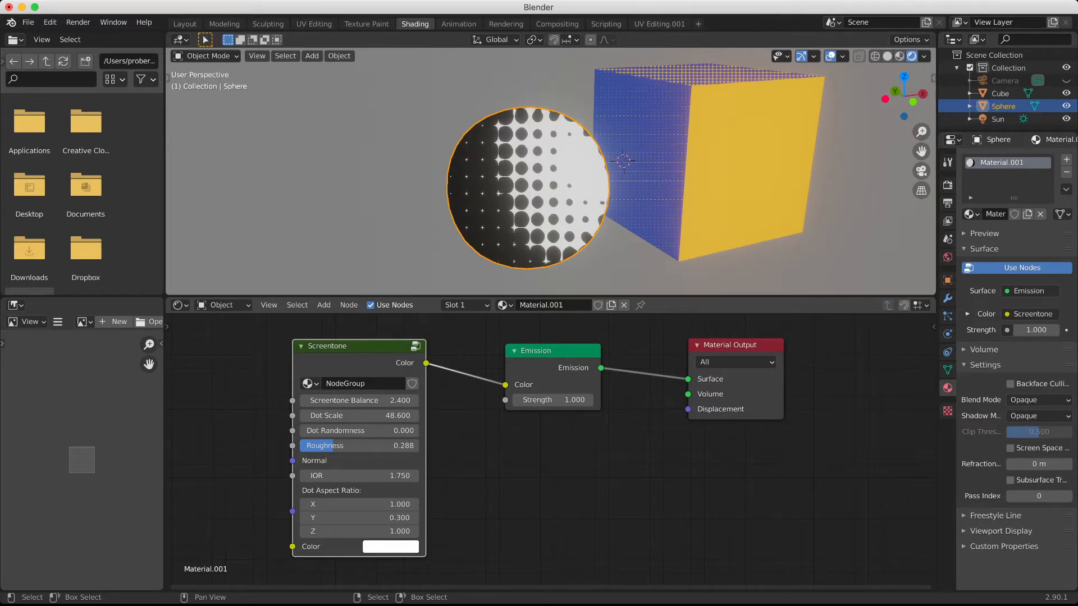
drag(359, 416, 713, 415)
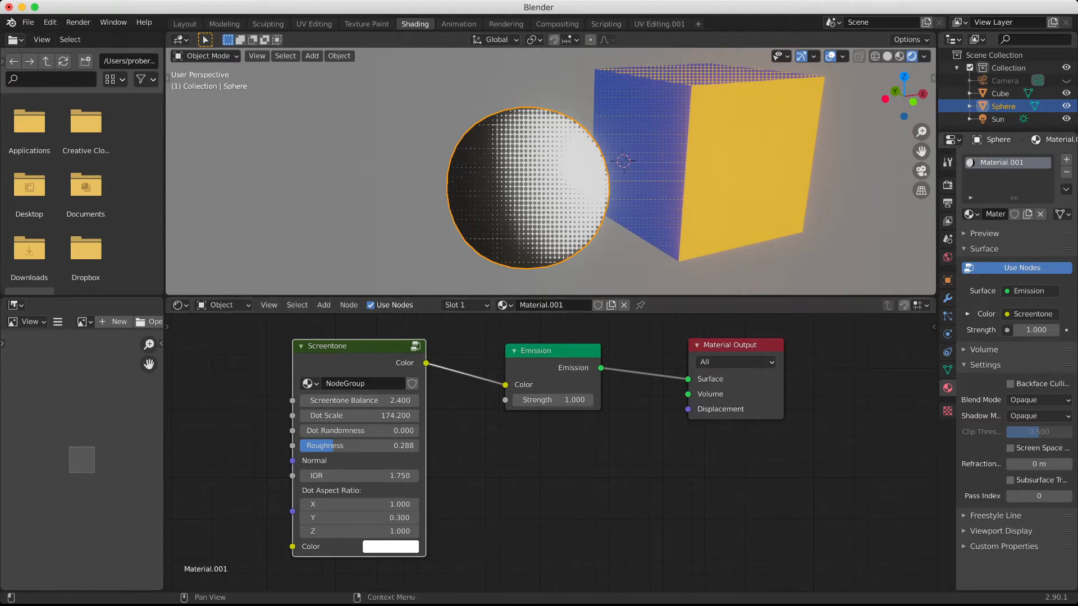
Replace the sphere's material with a new one and delete its Principled BSDF node
click(1066, 172)
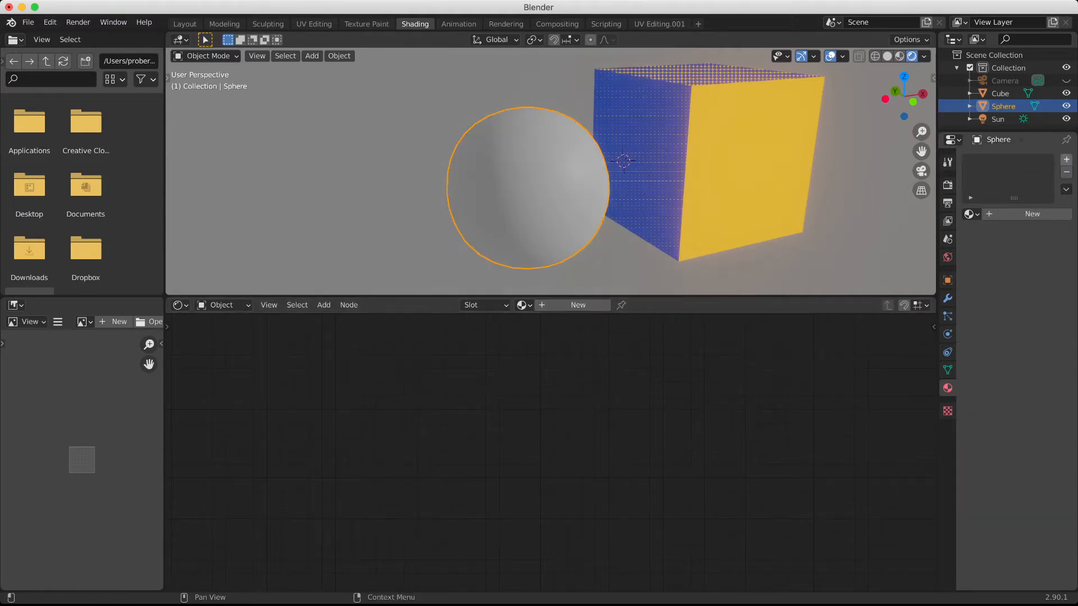
click(1032, 214)
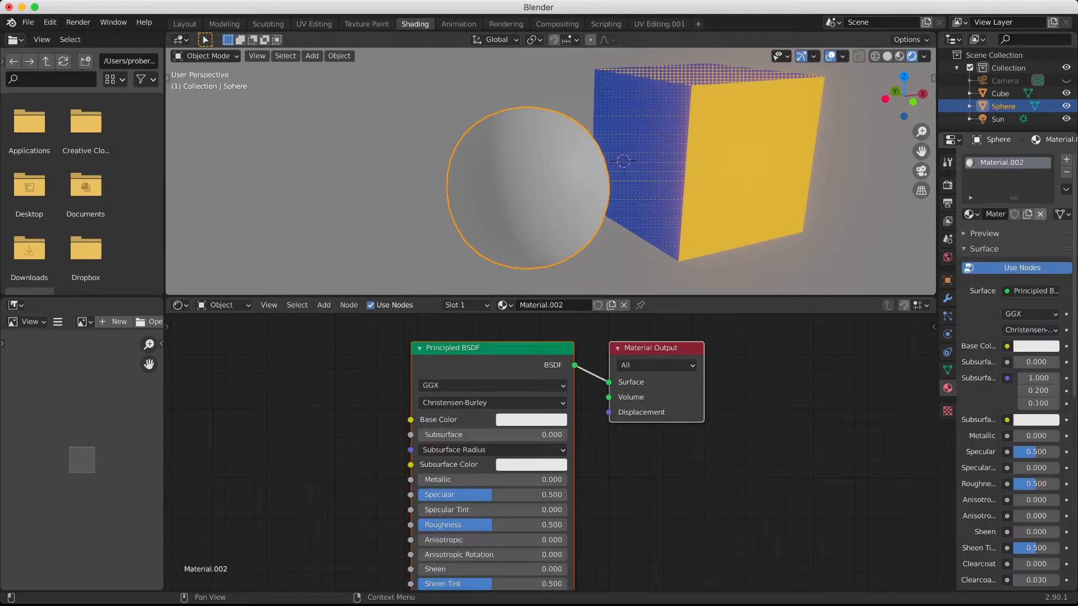
middle_drag(618, 460, 750, 458)
drag(751, 296, 751, 234)
shift+middle_drag(750, 197, 730, 177)
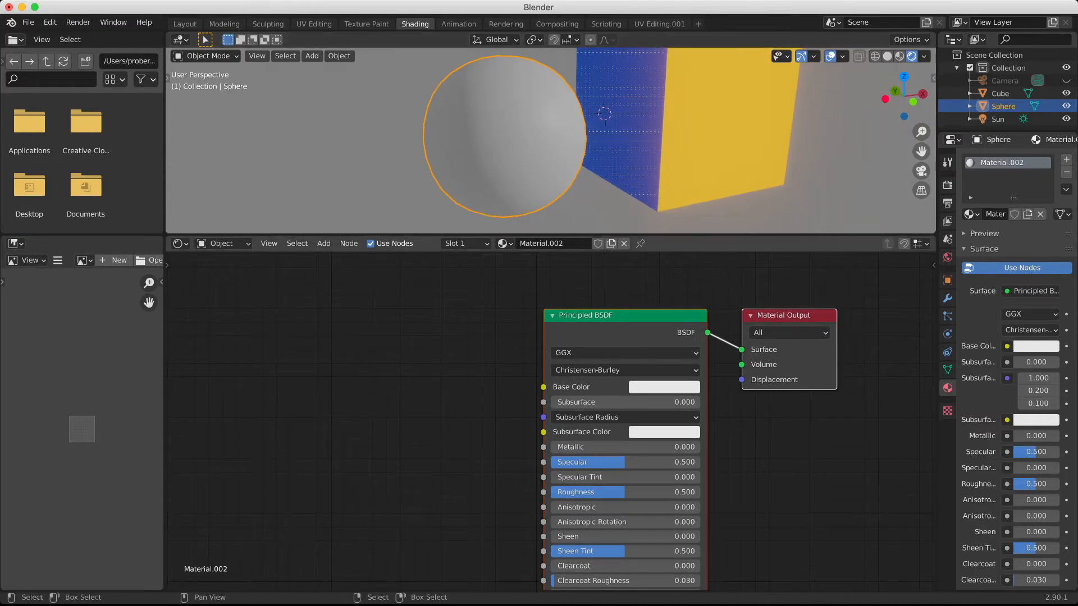
click(625, 315)
key(x)
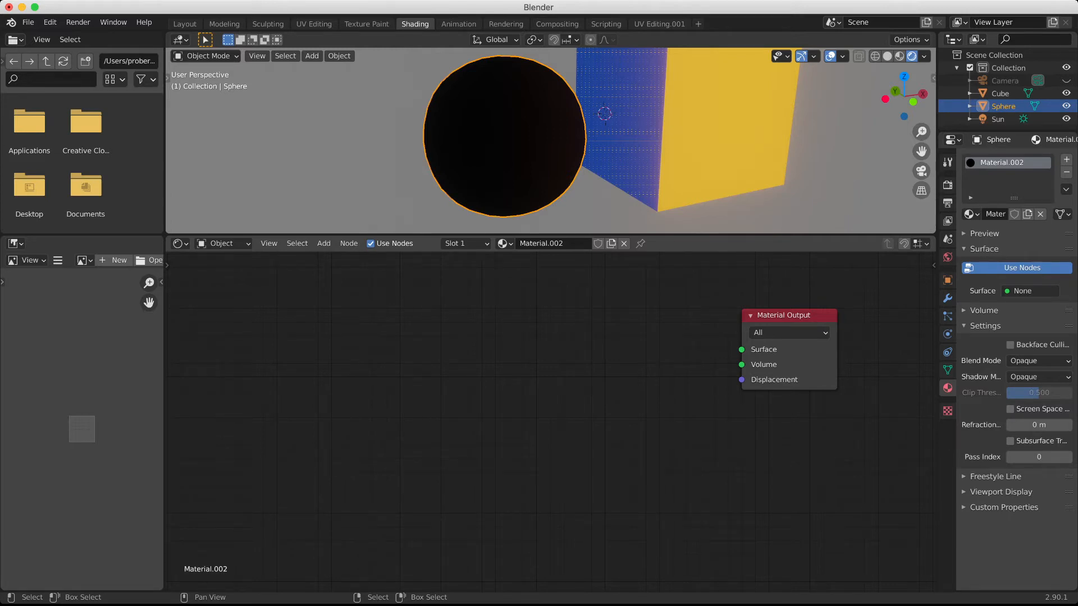
Add a Voronoi Texture node to the left of the Material Output node
key(shift+a)
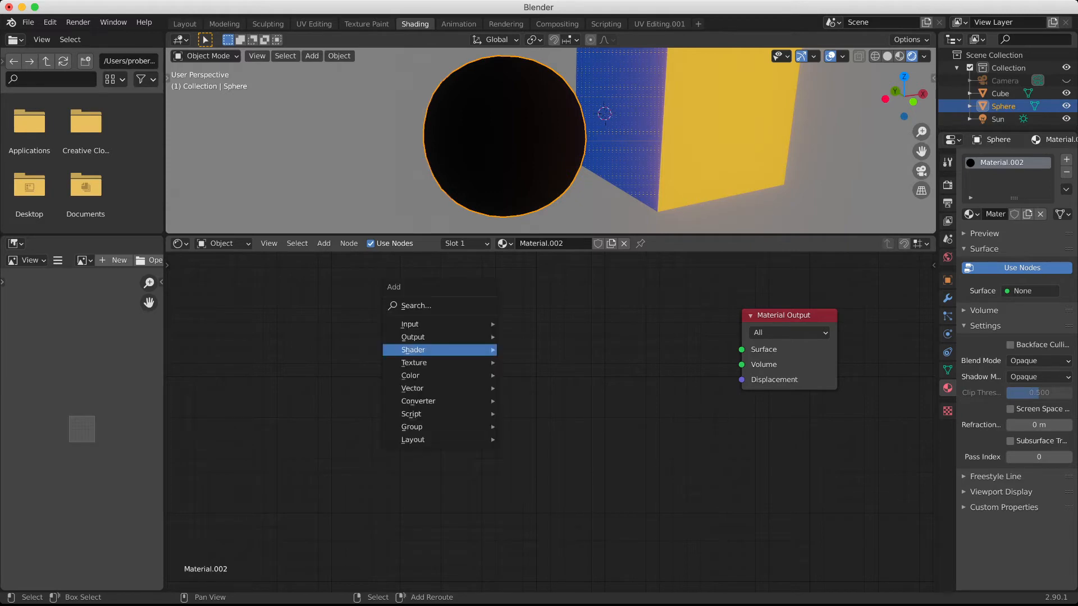
mouse_move(427, 350)
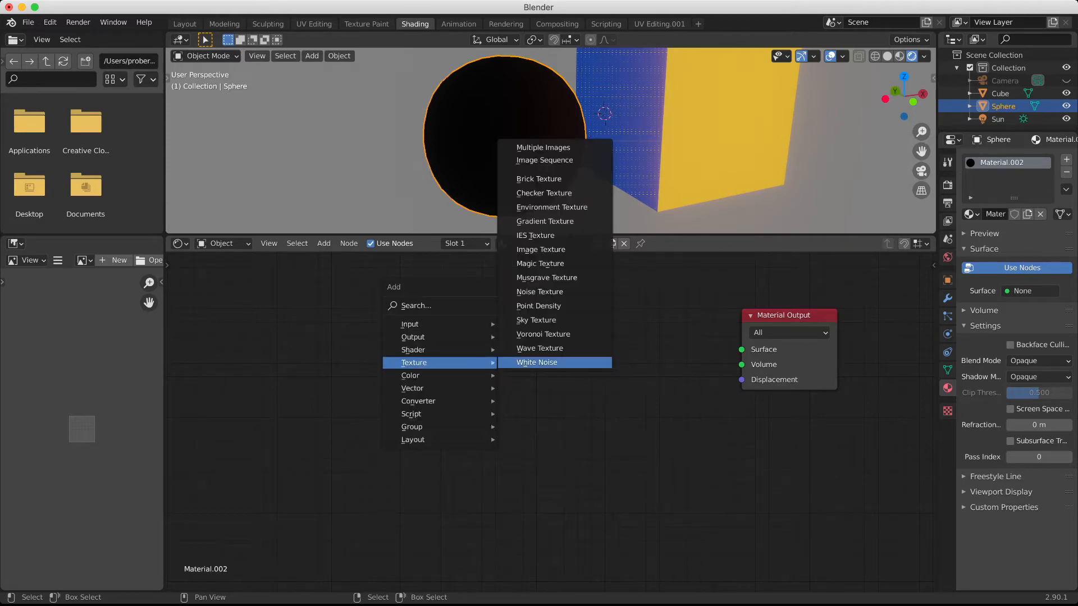
click(543, 334)
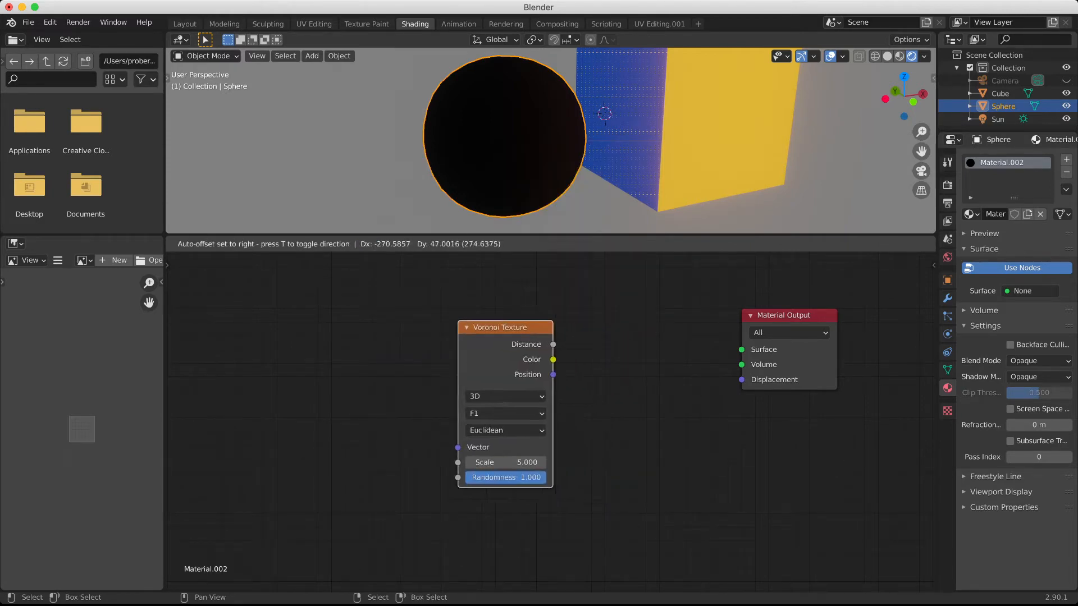
click(472, 405)
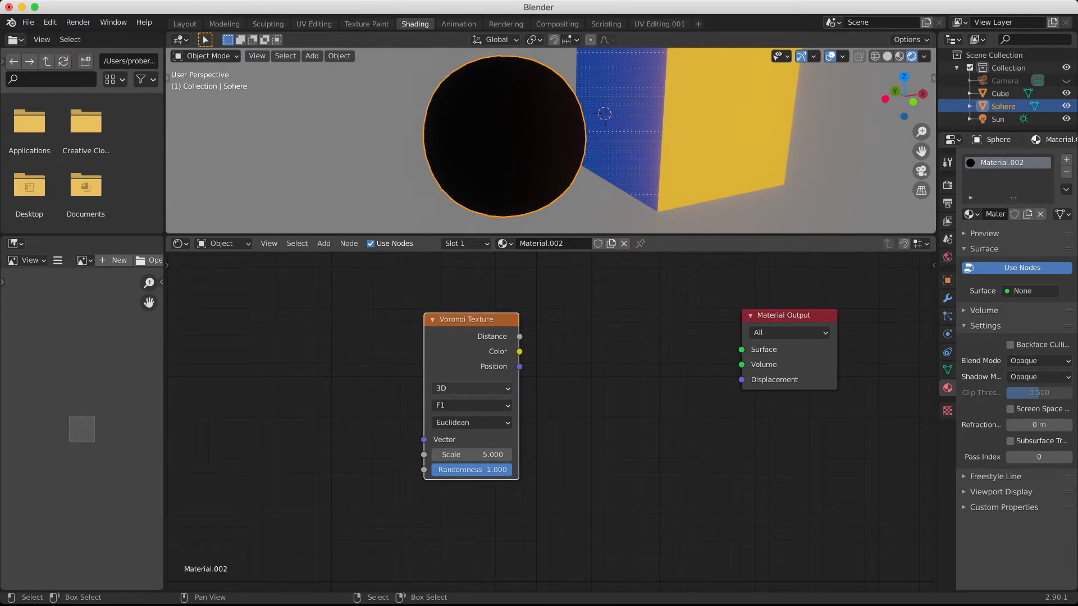
Set the Voronoi Texture to Smooth F1 with the Minkowski metric and connect its Distance output to the Material Output's Surface
click(472, 405)
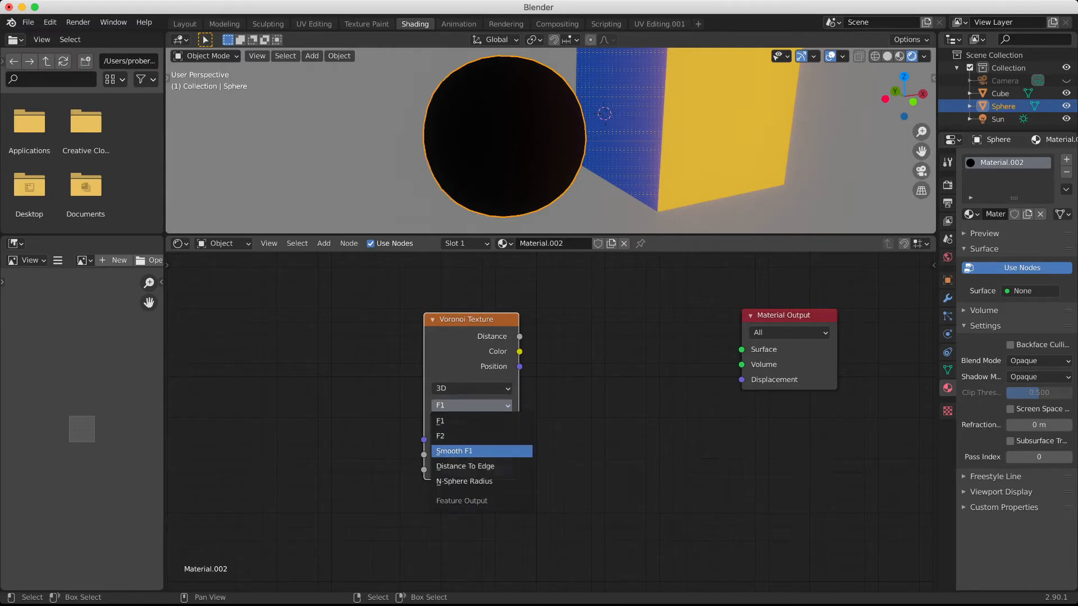
click(481, 451)
click(472, 422)
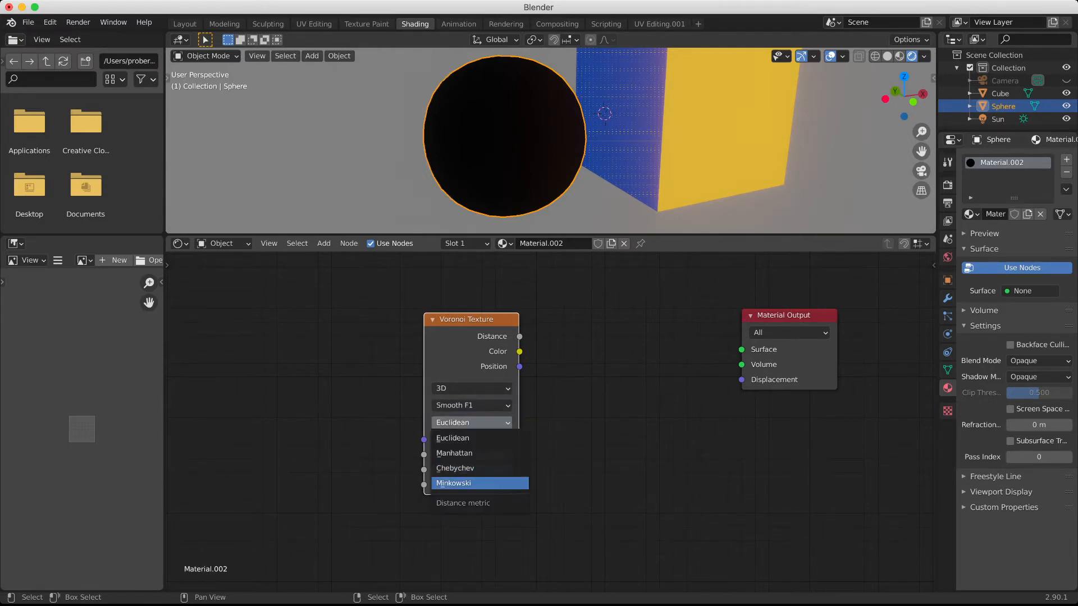
click(466, 483)
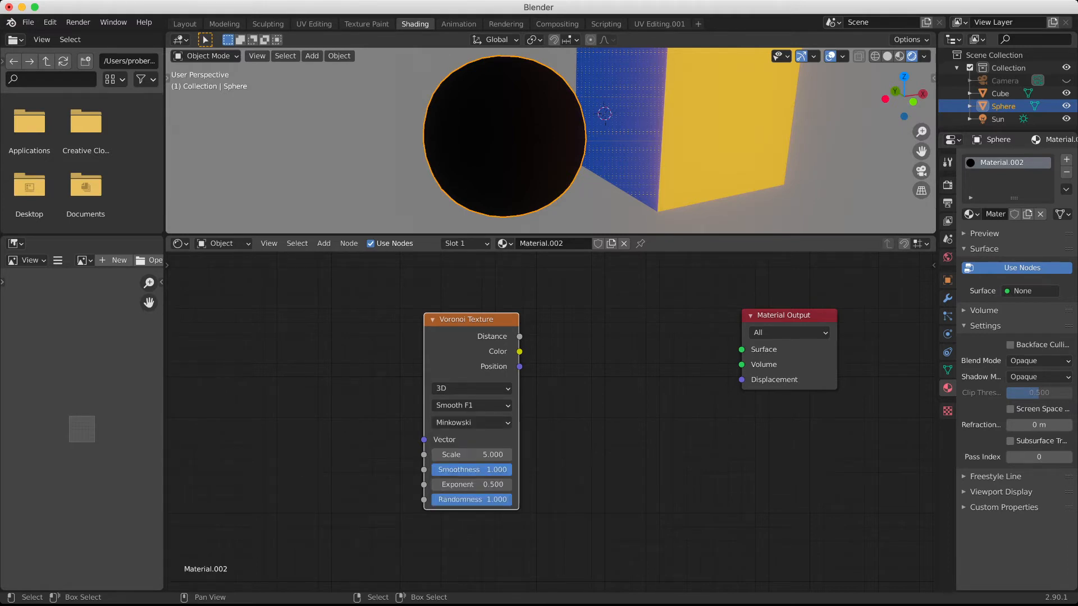
drag(466, 319, 742, 350)
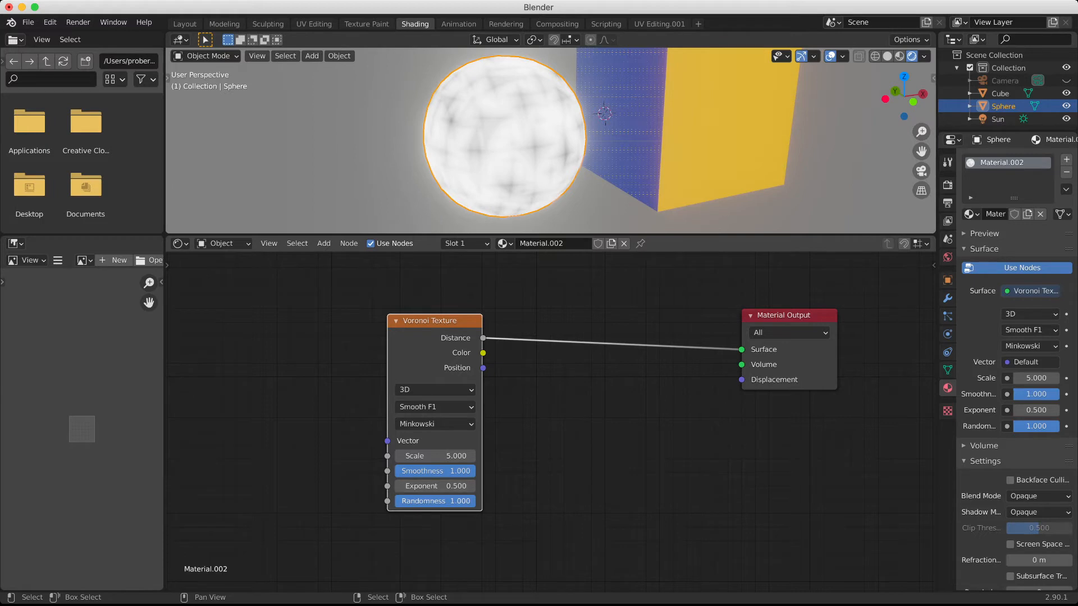
Set the Voronoi Texture's Randomness to 0 and its Scale to 42.4 for a fine, regular dot grid
drag(472, 501, 395, 500)
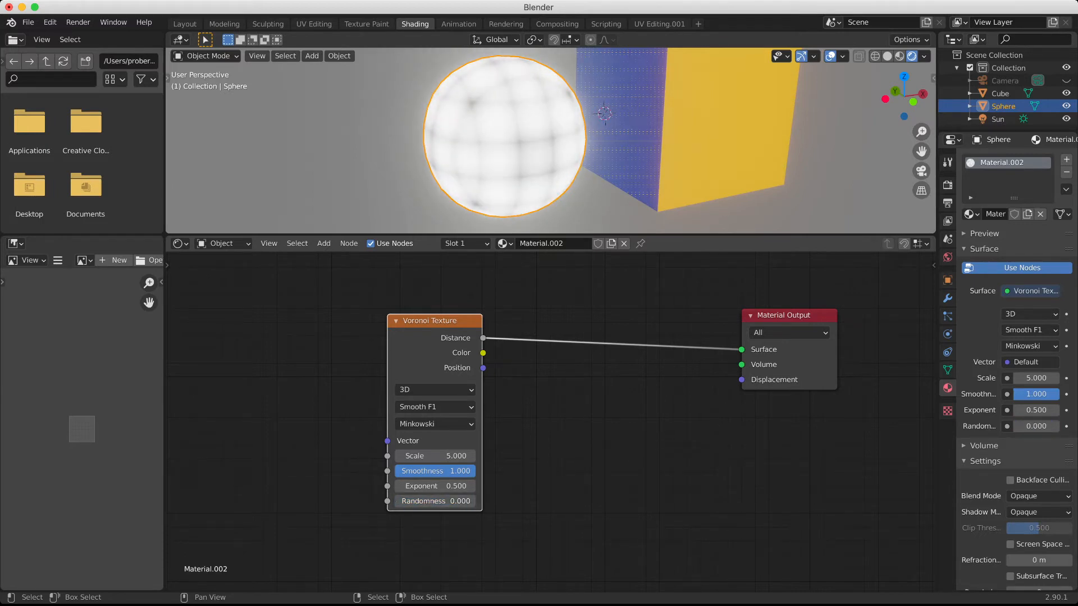
drag(435, 456, 495, 456)
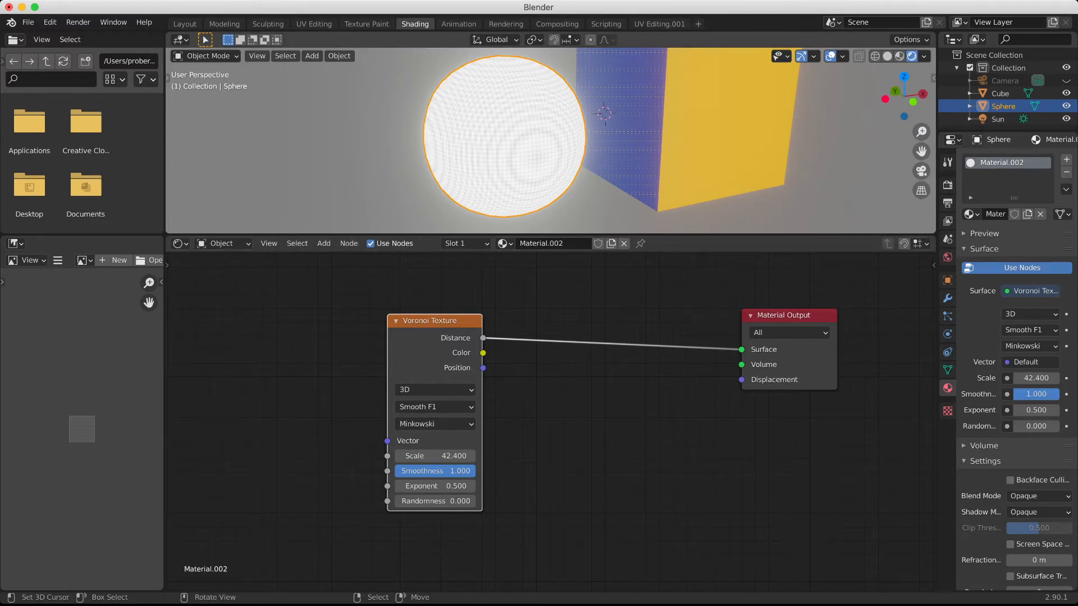
scroll(550, 140, up, 8)
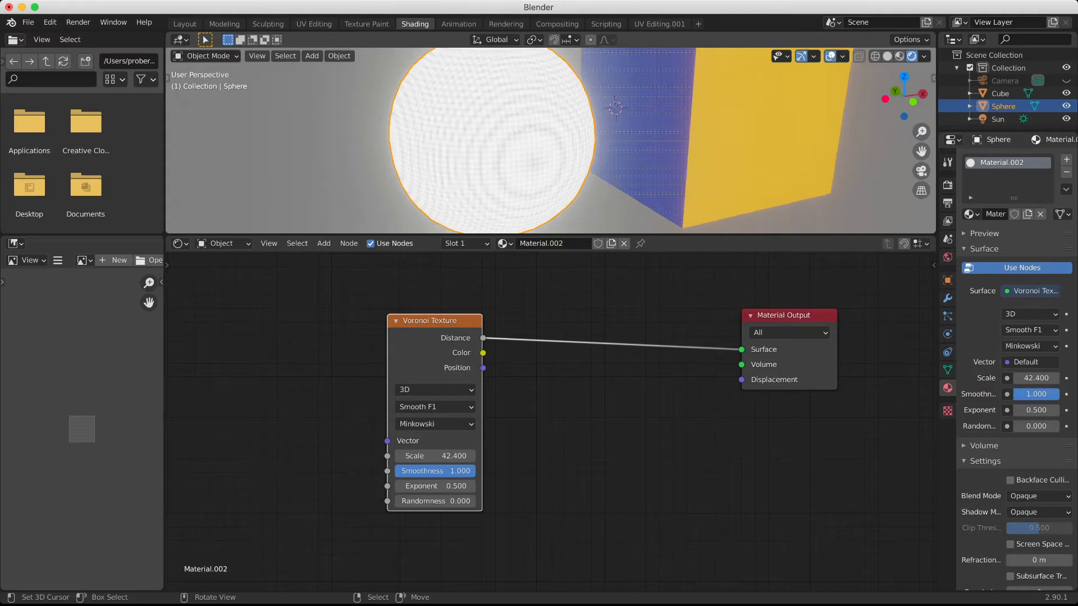
scroll(551, 141, down, 8)
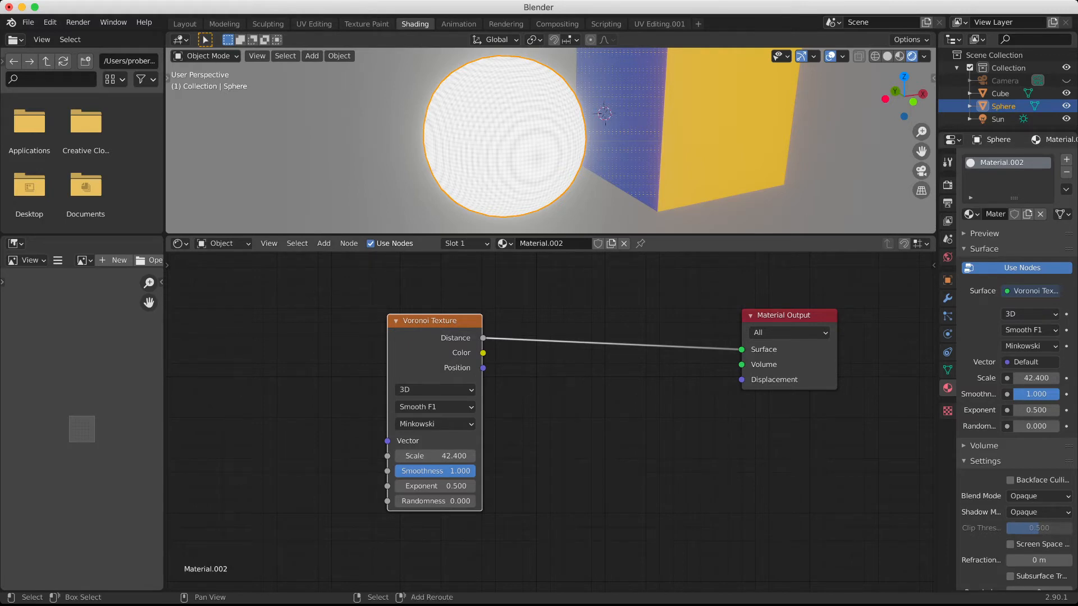
Insert a ColorRamp node between the Voronoi Texture and Material Output, and set its interpolation to Constant
key(shift+a)
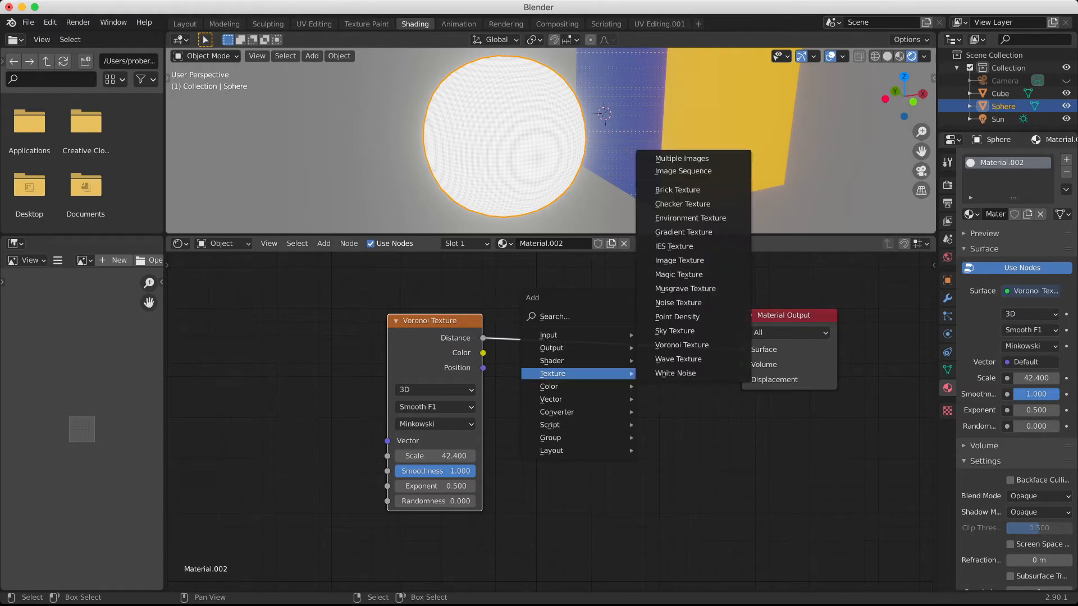
mouse_move(556, 412)
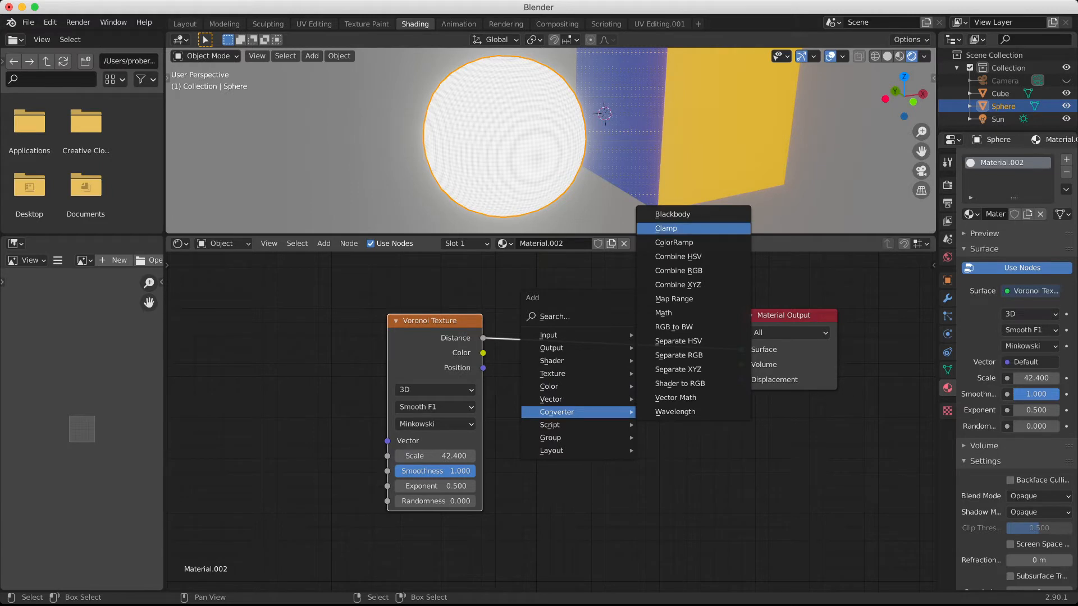
click(670, 242)
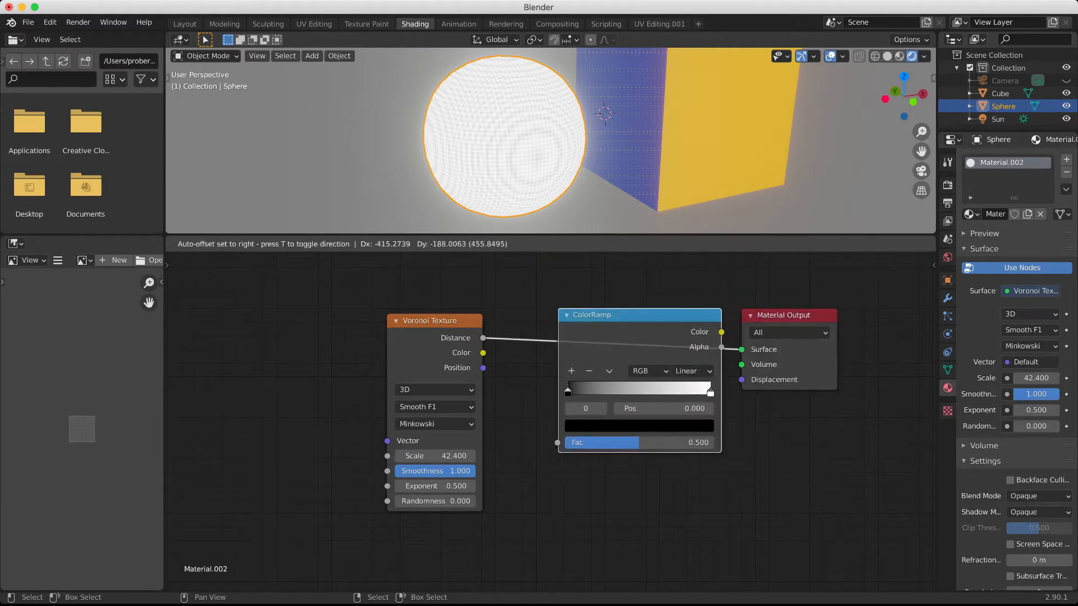
click(617, 314)
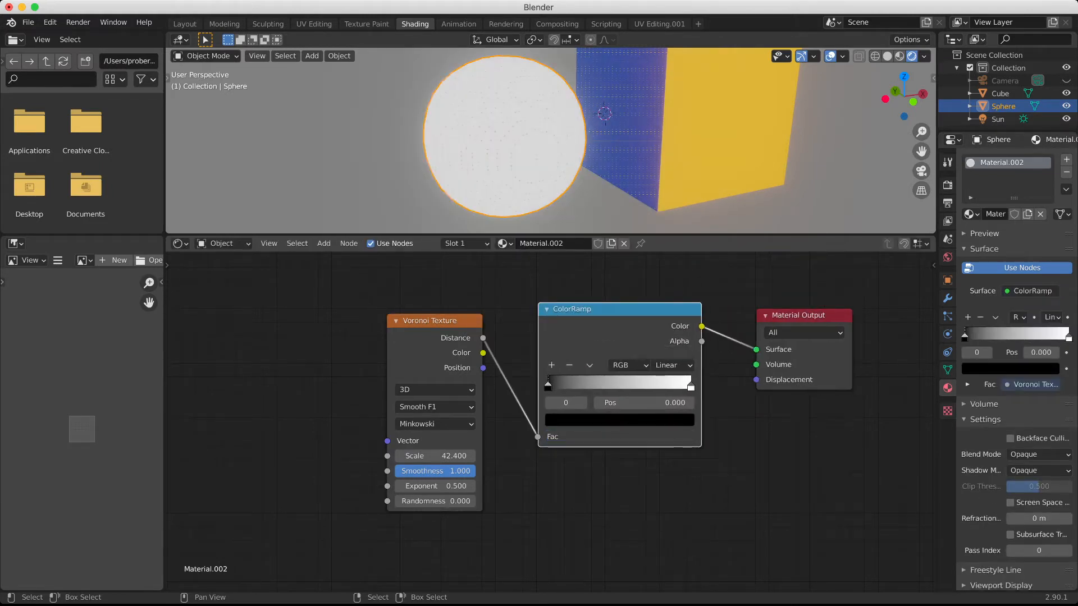
click(672, 365)
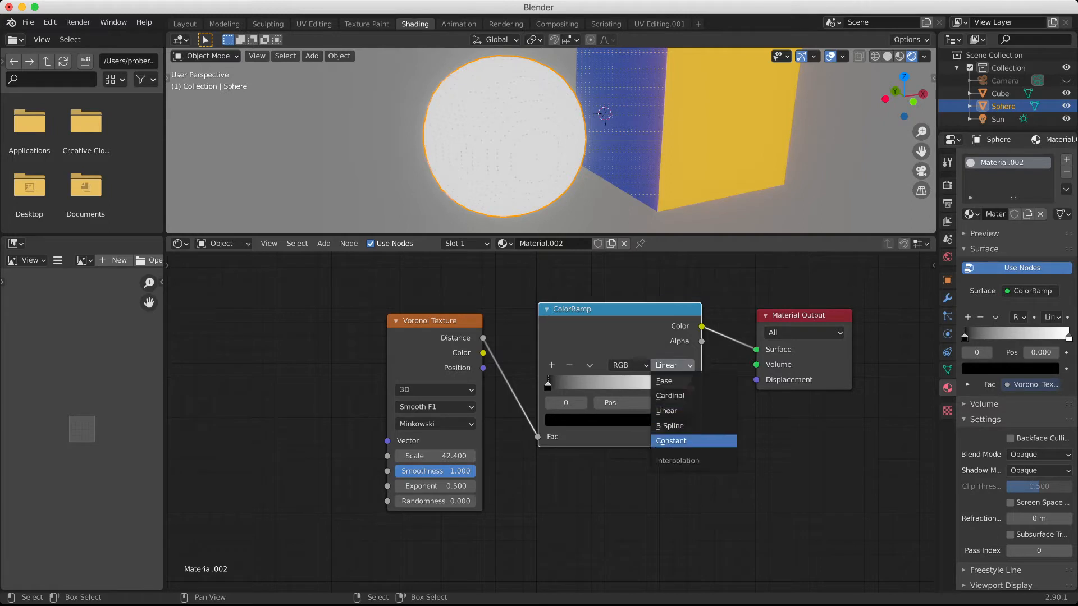
click(694, 441)
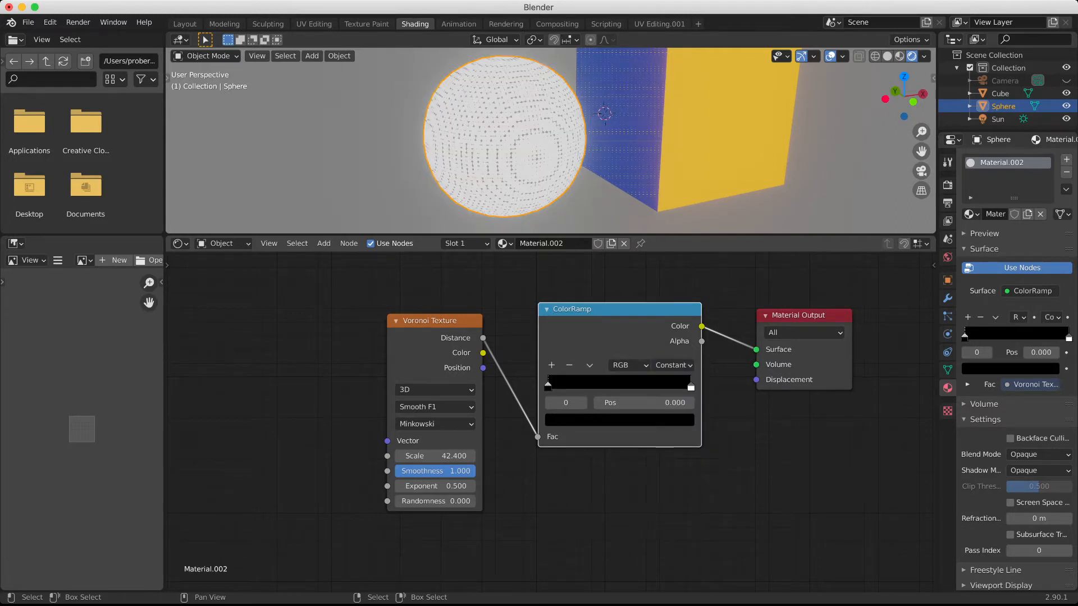
Reverse the ColorRamp's colors so white comes first, and place the black stop at position 0.861
mouse_move(548, 385)
mouse_down()
mouse_move(646, 385)
mouse_move(548, 387)
mouse_up()
click(691, 386)
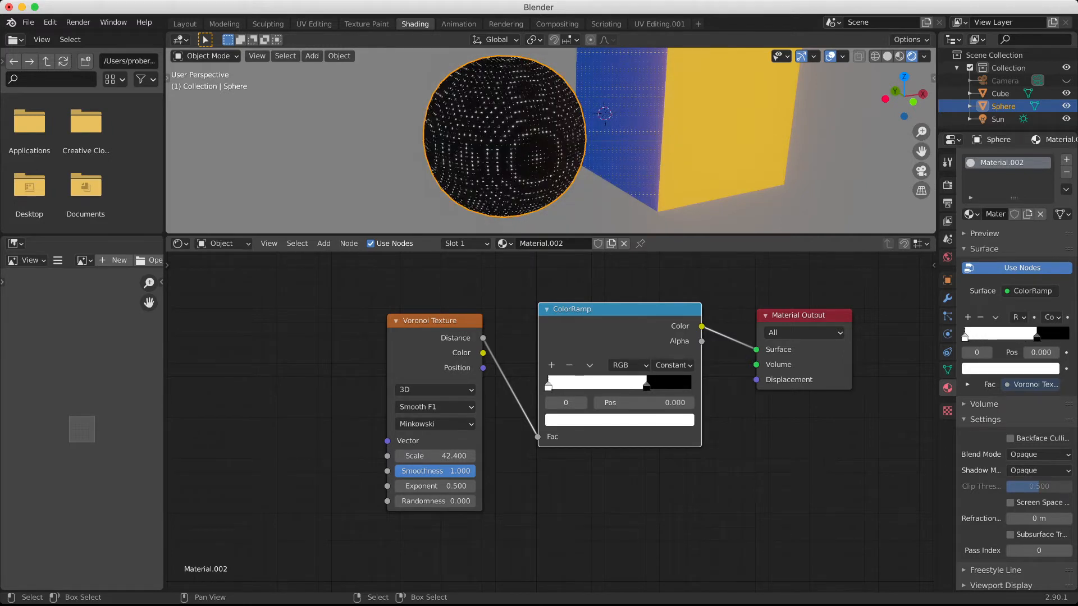
drag(646, 386, 672, 386)
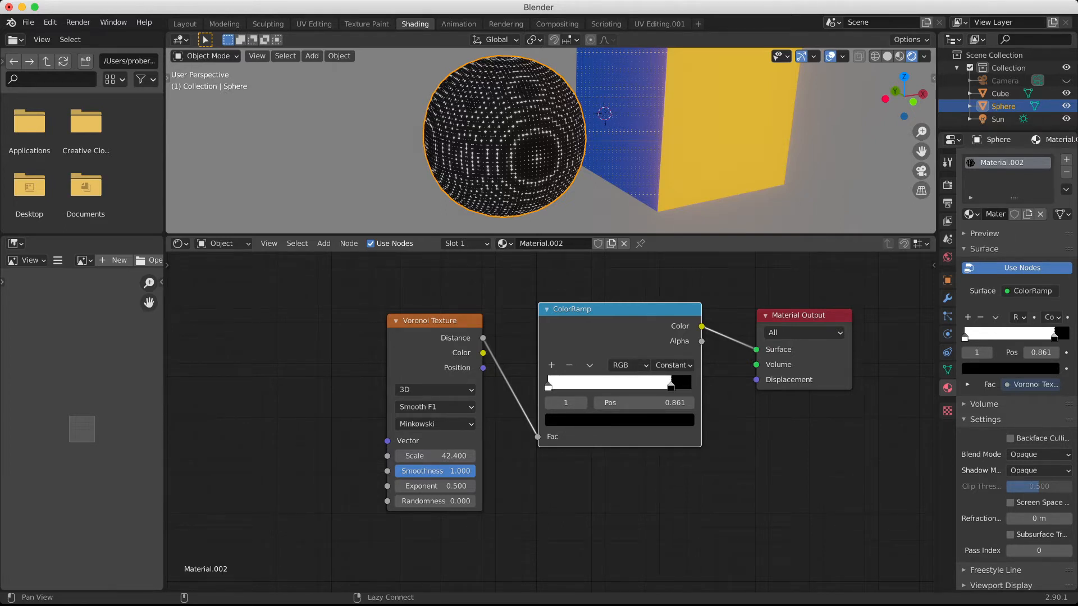
alt+drag(506, 382, 659, 450)
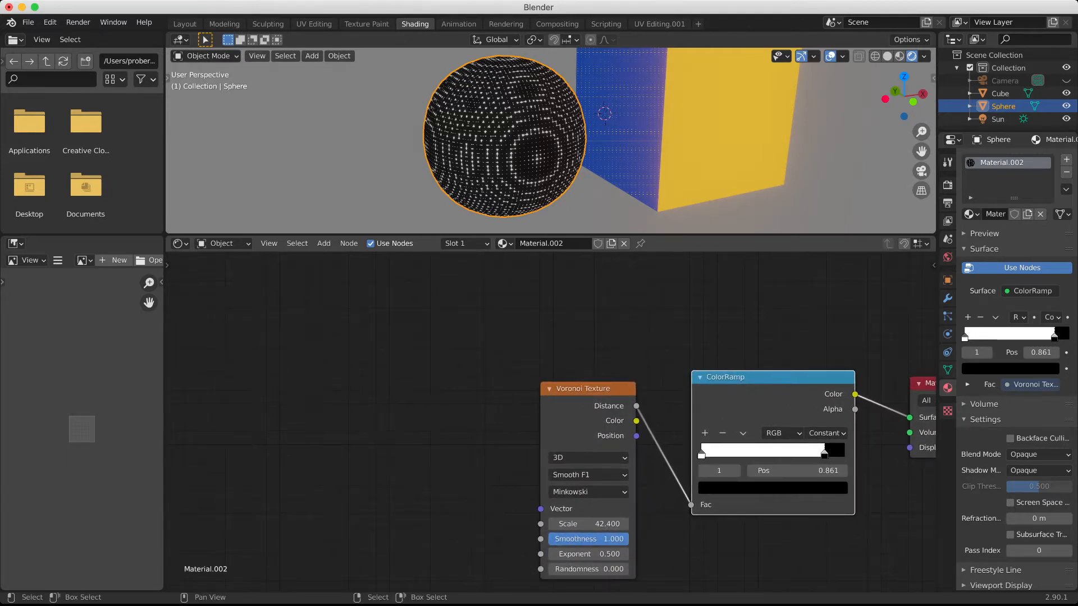
key(alt+a)
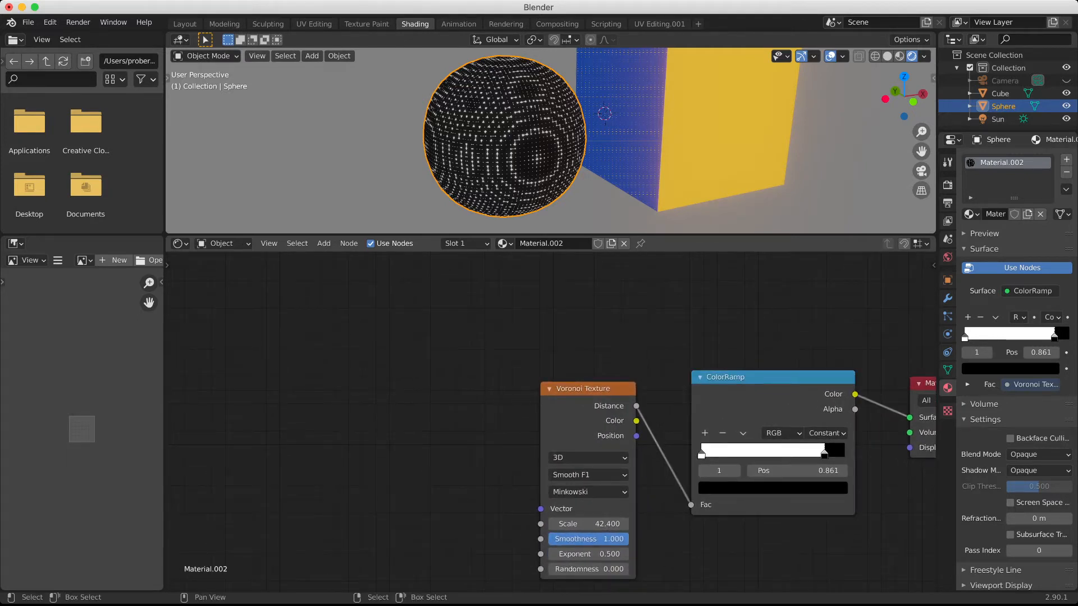
Add a Texture Coordinate node ahead of the Voronoi Texture in the sphere's material
key(shift+a)
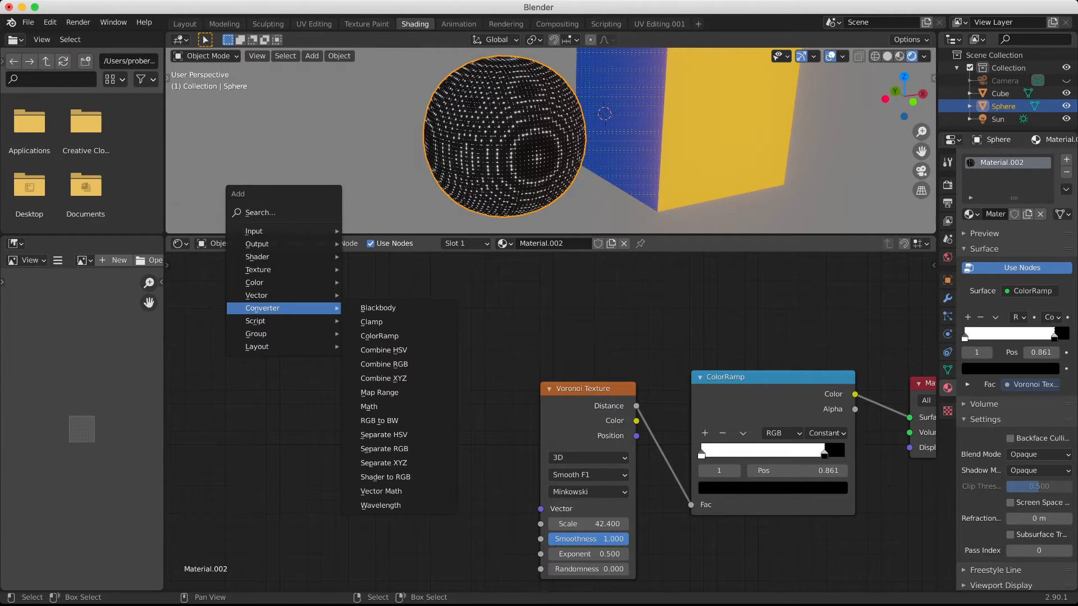
click(264, 213)
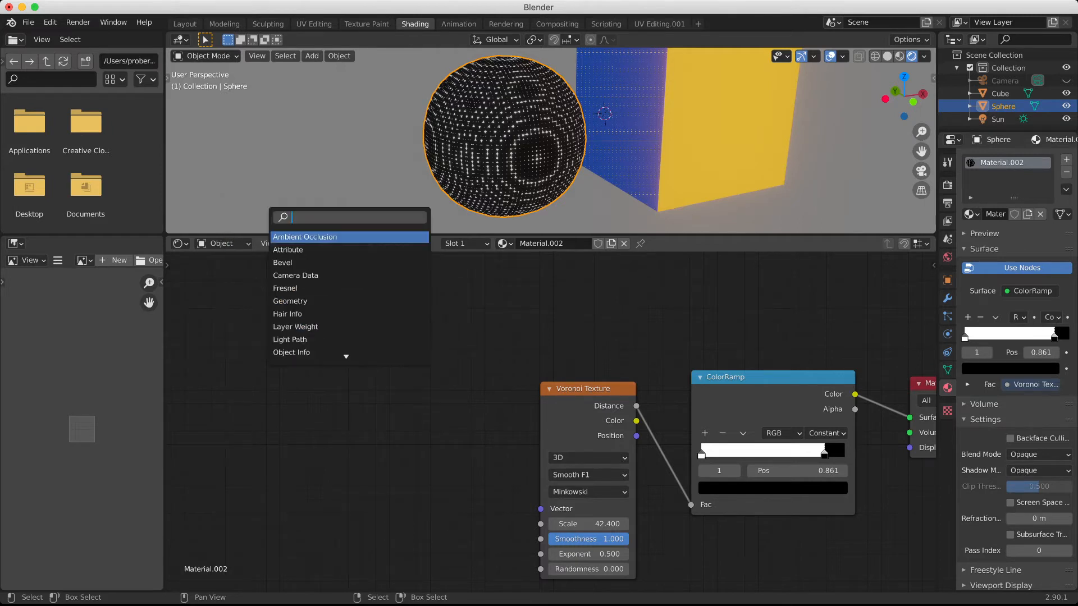
text(texture)
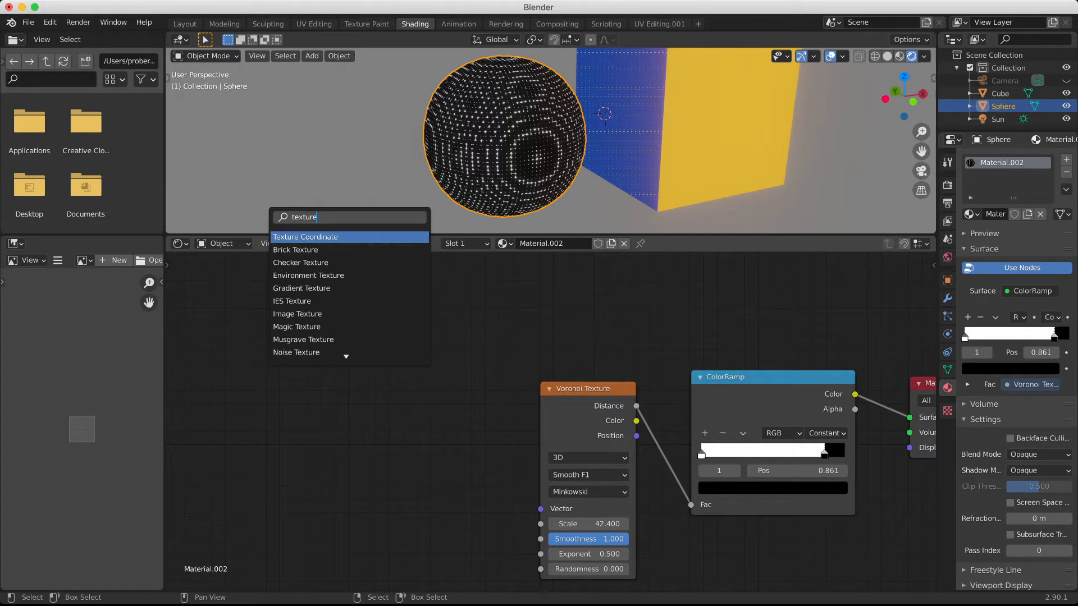
key(Return)
click(234, 270)
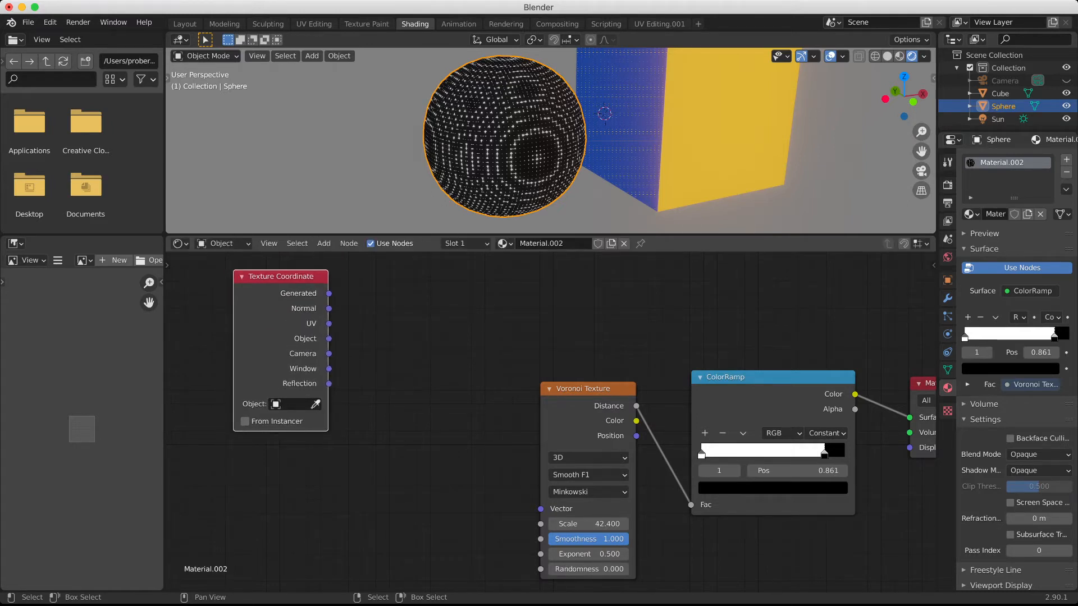
Add a Mapping node between the Texture Coordinate and Voronoi Texture nodes
key(shift+a)
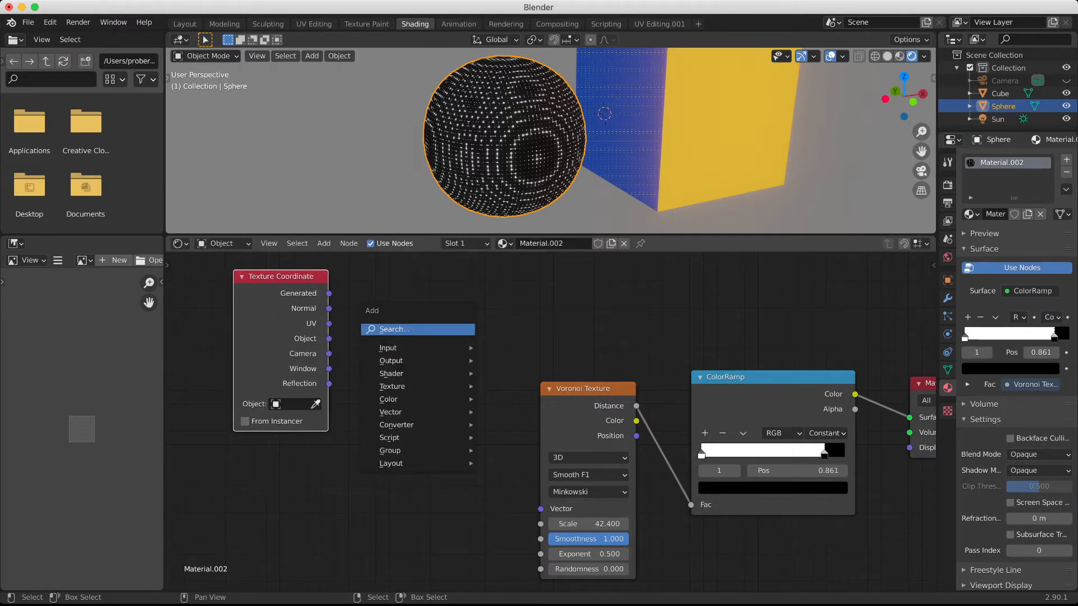
key(Return)
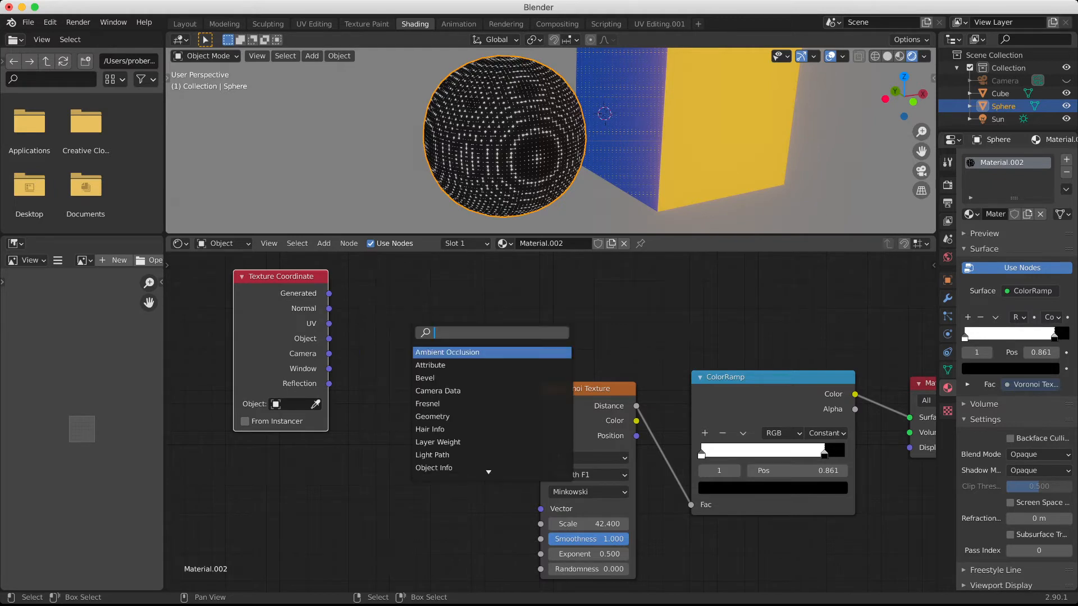
text(mapp)
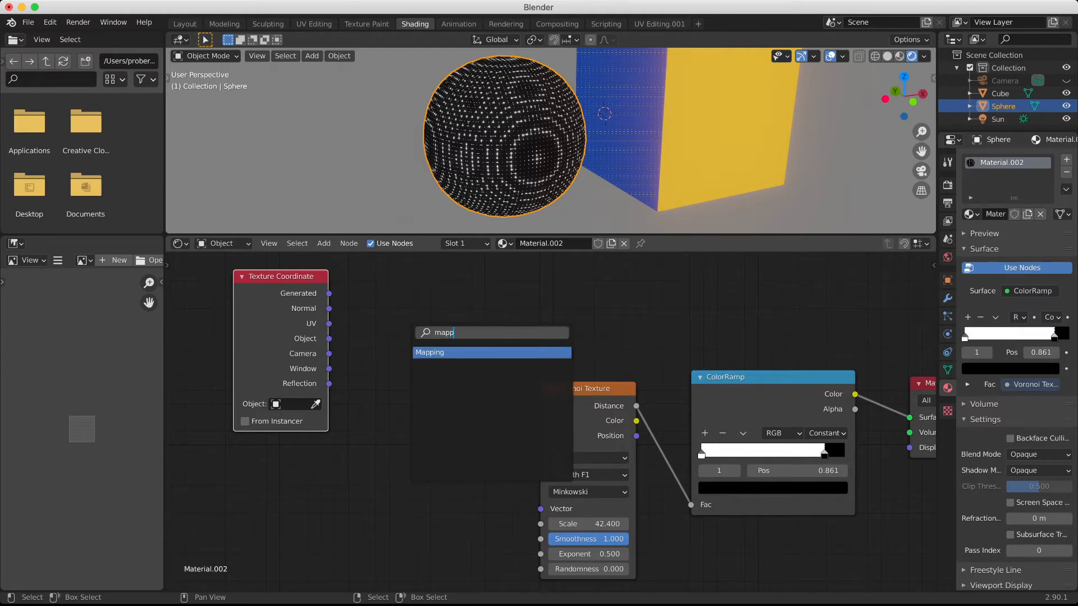
key(Return)
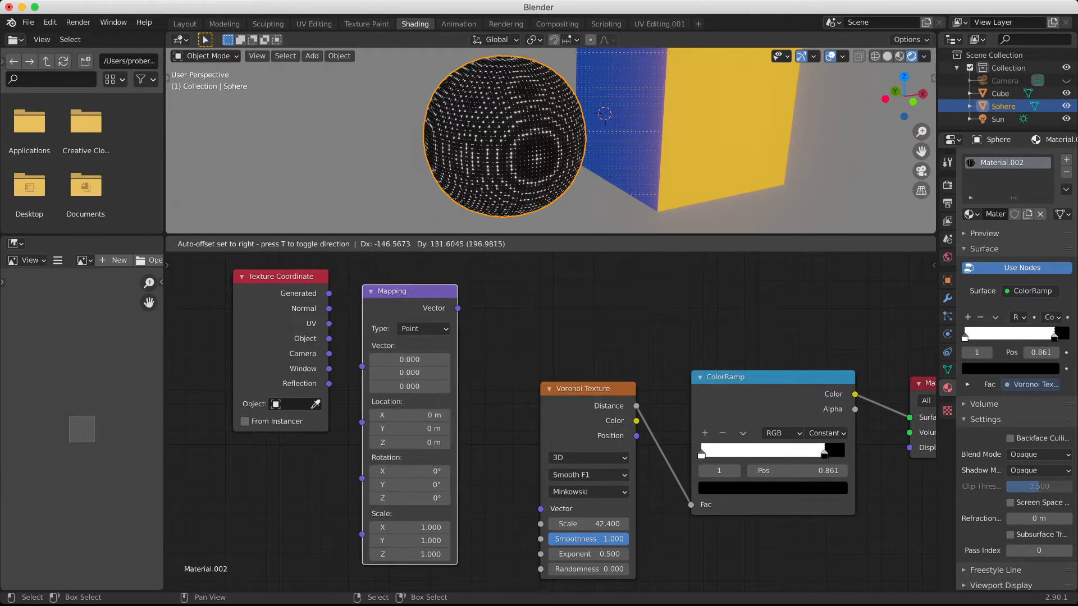
click(362, 285)
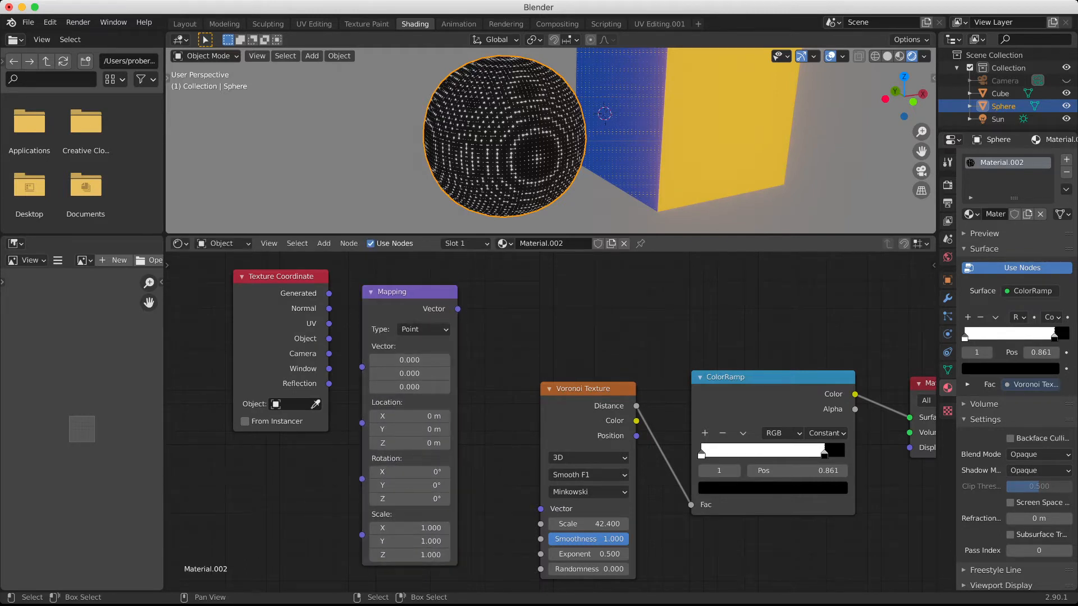
Connect the Texture Coordinate's Window output to the Mapping's Vector input, and the Mapping's output to the Voronoi Texture's Vector input
drag(329, 369, 362, 367)
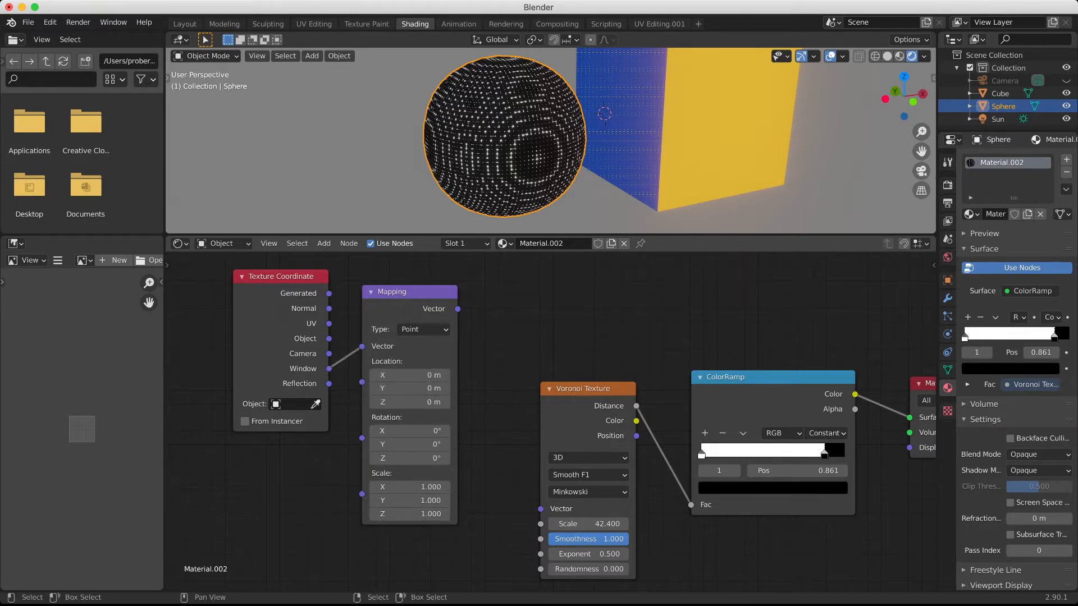
mouse_move(457, 309)
mouse_down()
mouse_move(486, 405)
mouse_move(541, 508)
mouse_up()
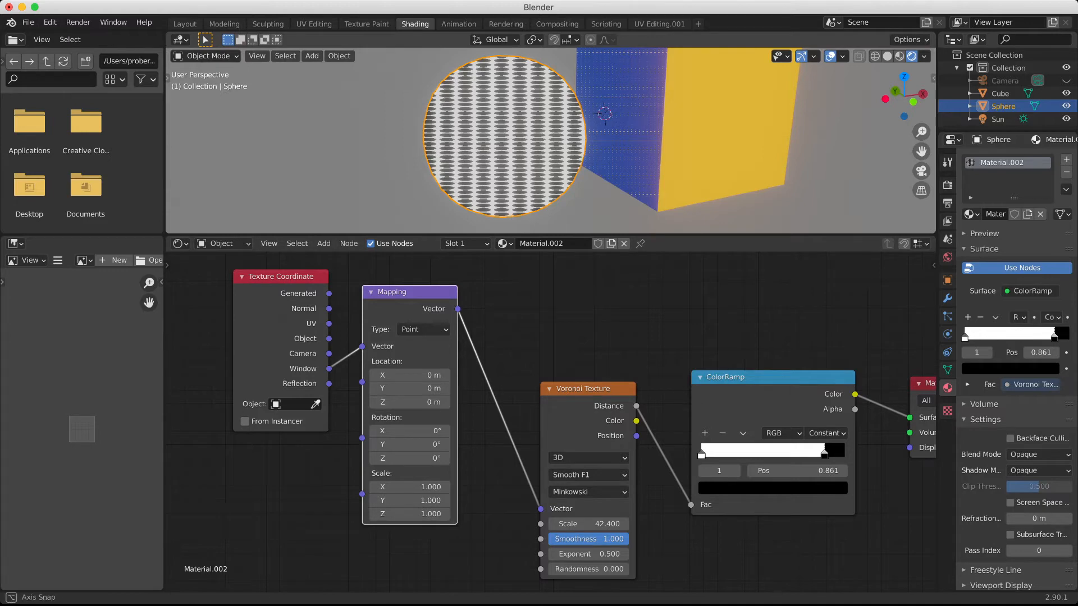
mouse_move(562, 140)
middle_down()
mouse_move(547, 147)
mouse_move(561, 140)
middle_up()
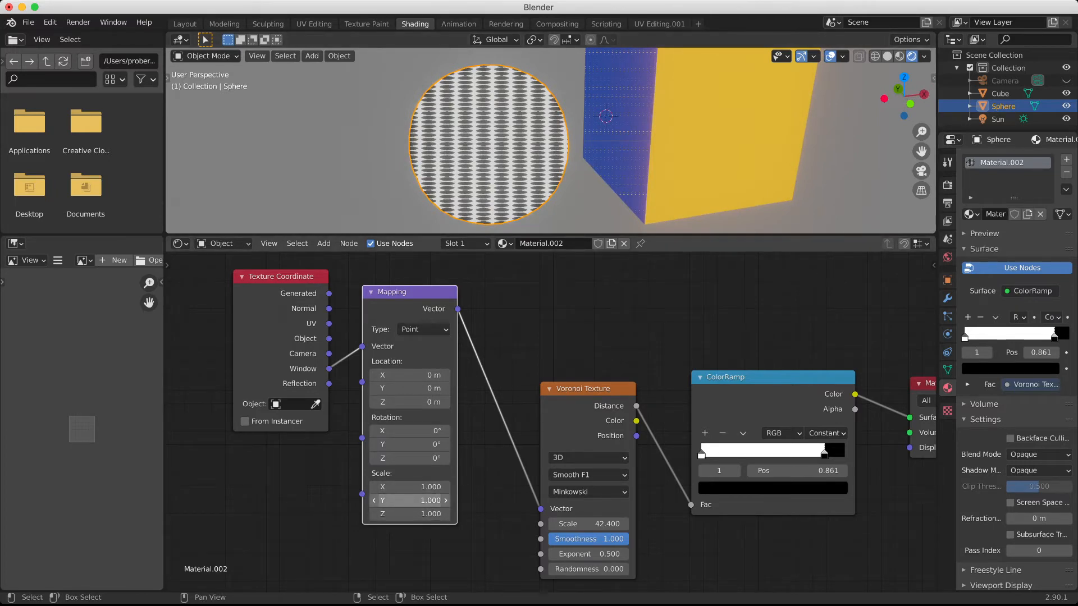
Set the Mapping node's Y scale to 0.3 to make the stretched dots rounder
click(409, 501)
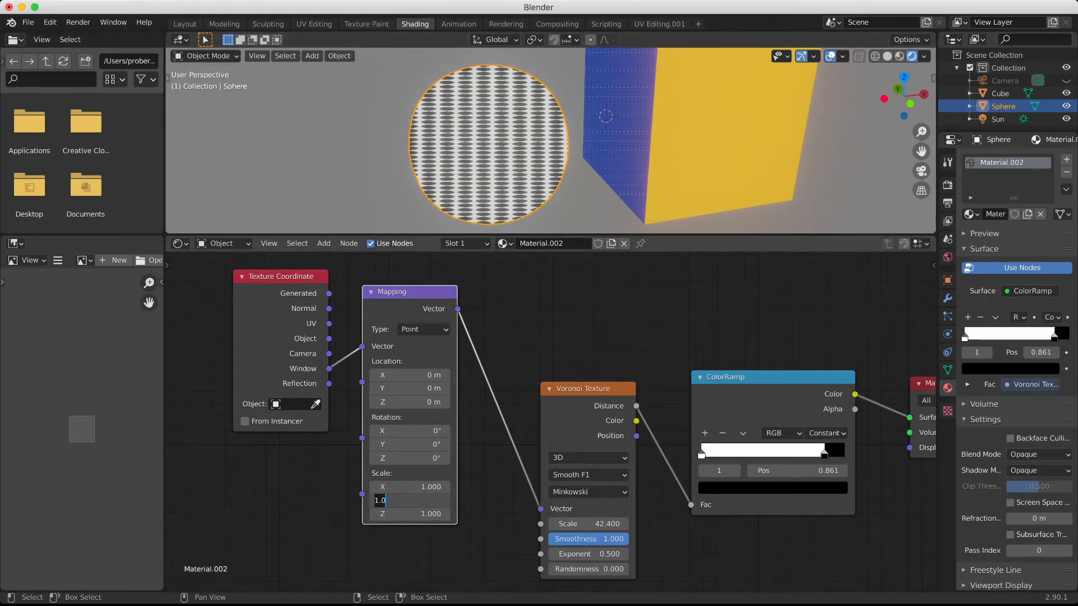
key(BackSpace)
text(.3)
key(Return)
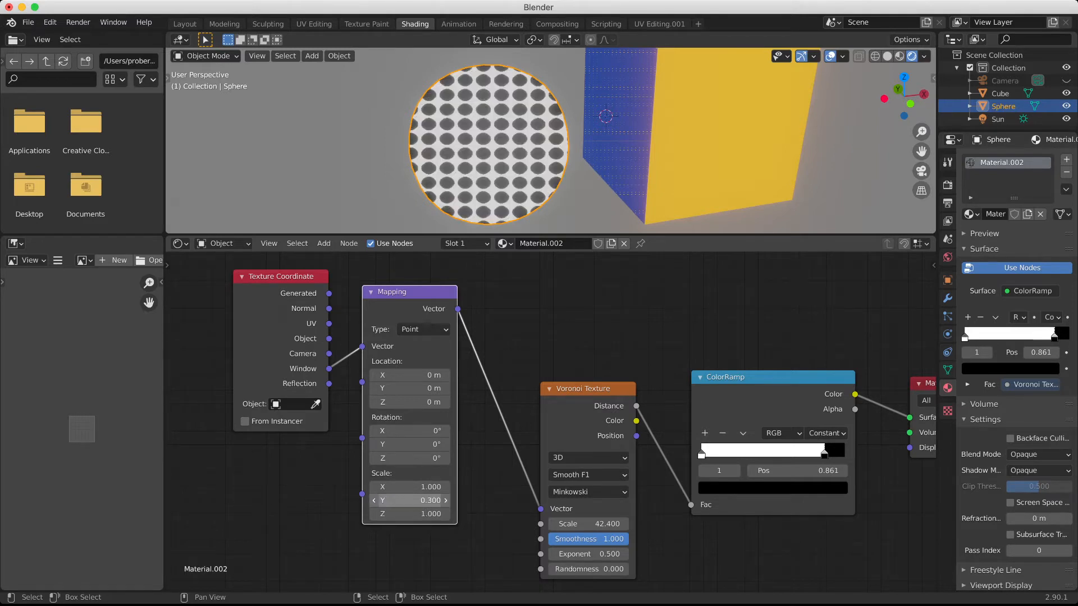
Try Y scales of 0.4 and 0.35 on the Mapping node, and return the value to 0.3
click(445, 500)
click(410, 500)
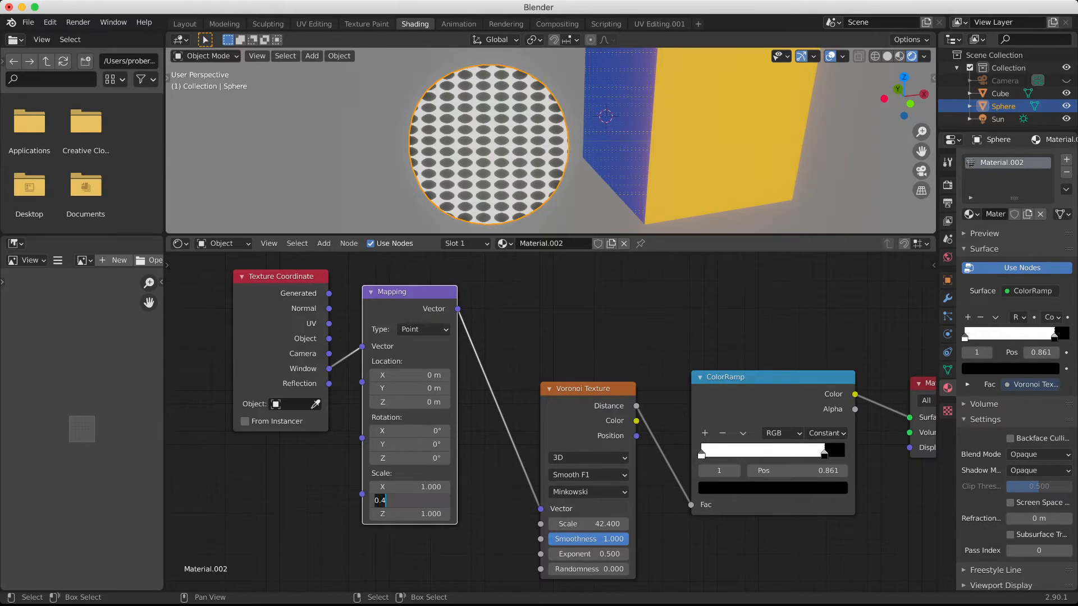
key(BackSpace)
text(35)
key(Return)
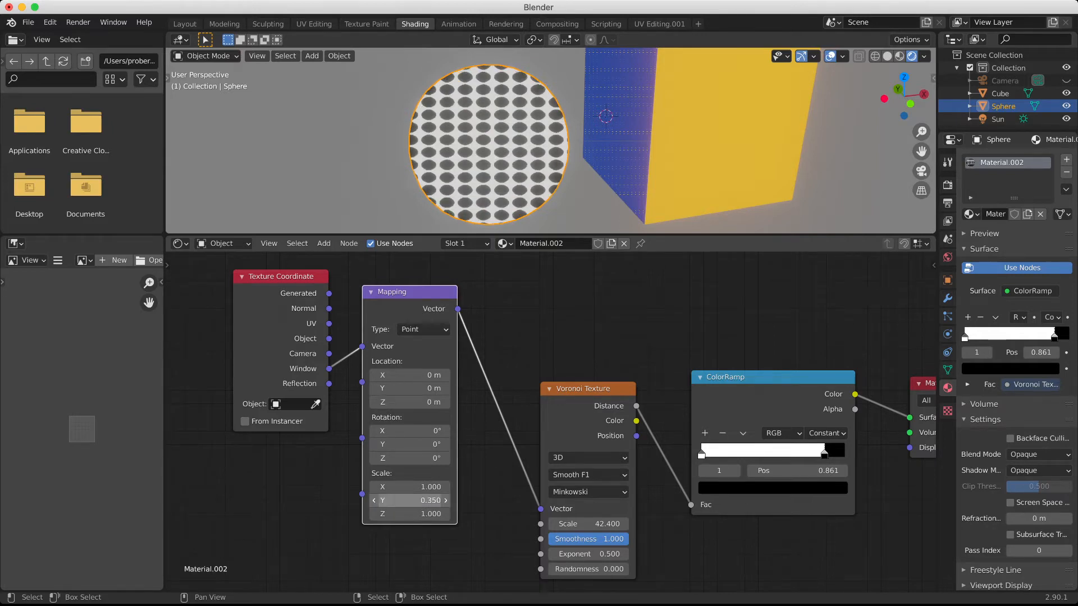
click(409, 500)
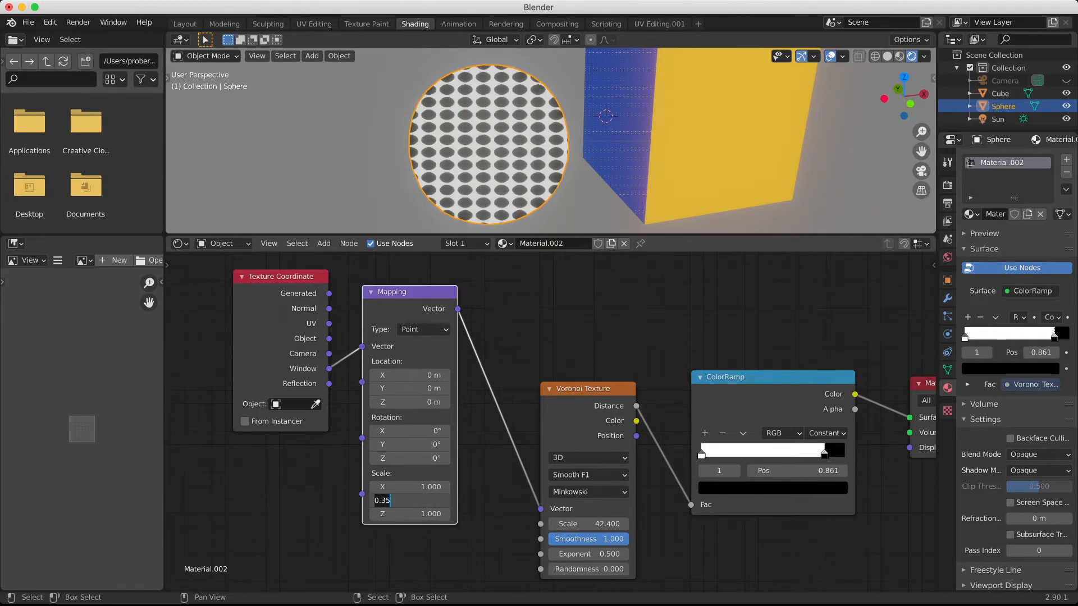
key(BackSpace)
key(Return)
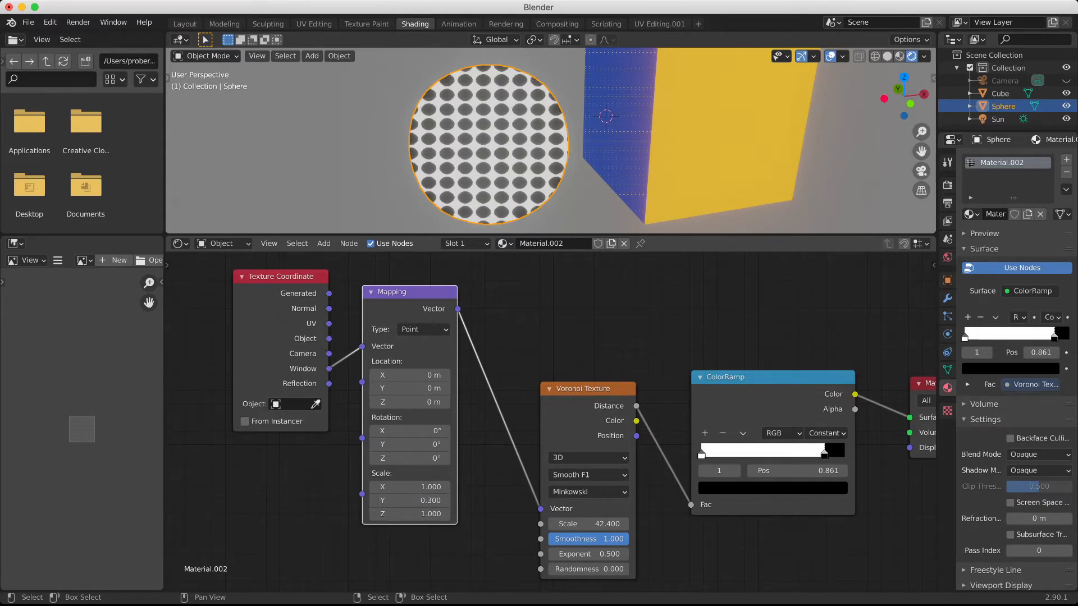
Tidy the node layout by moving the Voronoi Texture, Mapping and Texture Coordinate nodes higher, with the last two closer to the Voronoi Texture
scroll(565, 422, down, 2)
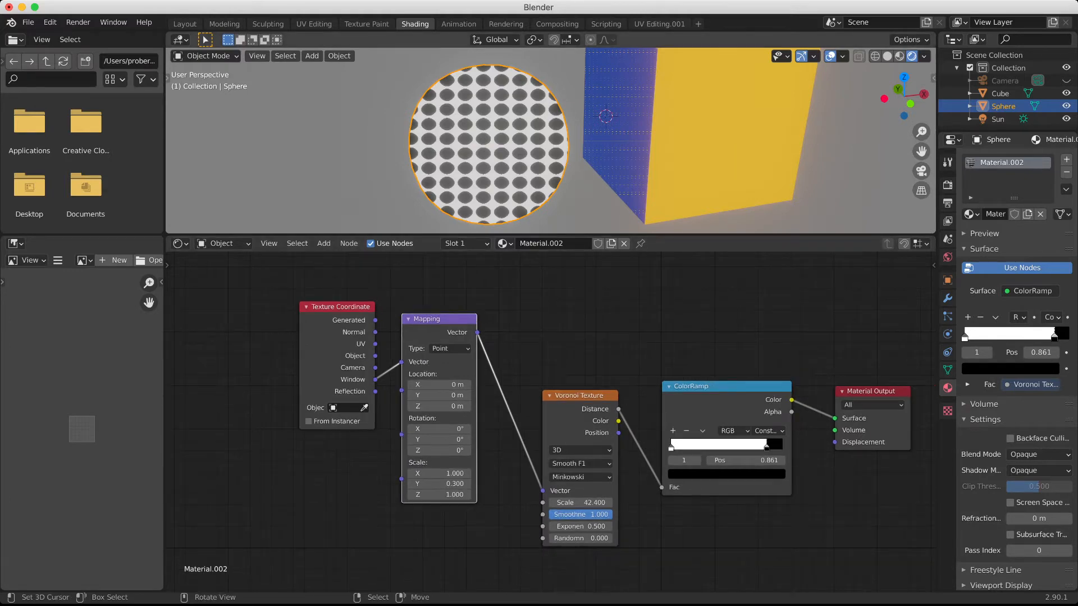
alt+drag(550, 140, 483, 129)
middle_drag(482, 129, 547, 140)
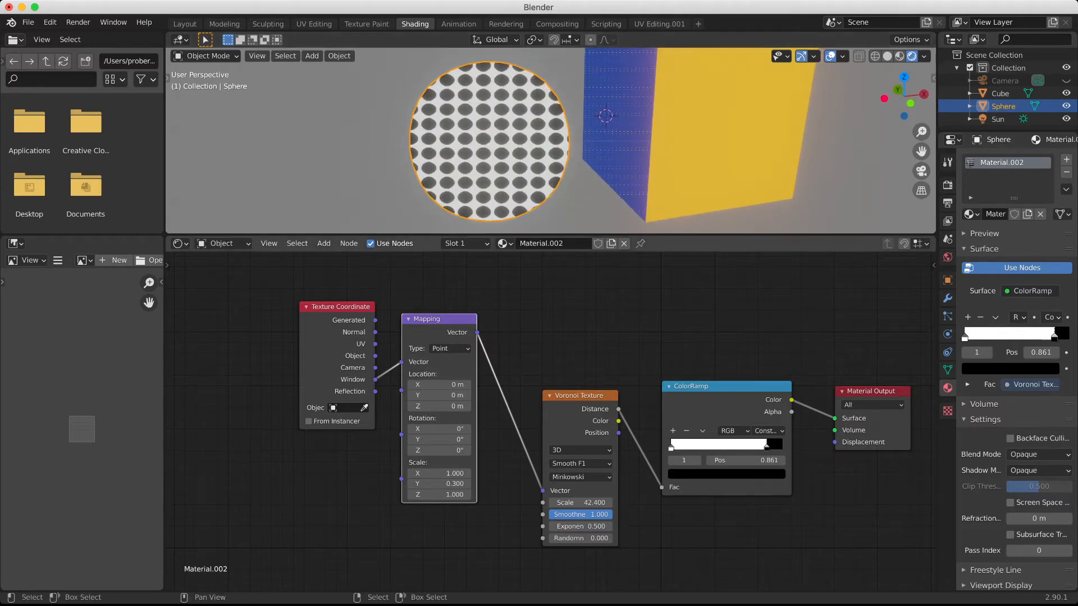
drag(580, 395, 580, 363)
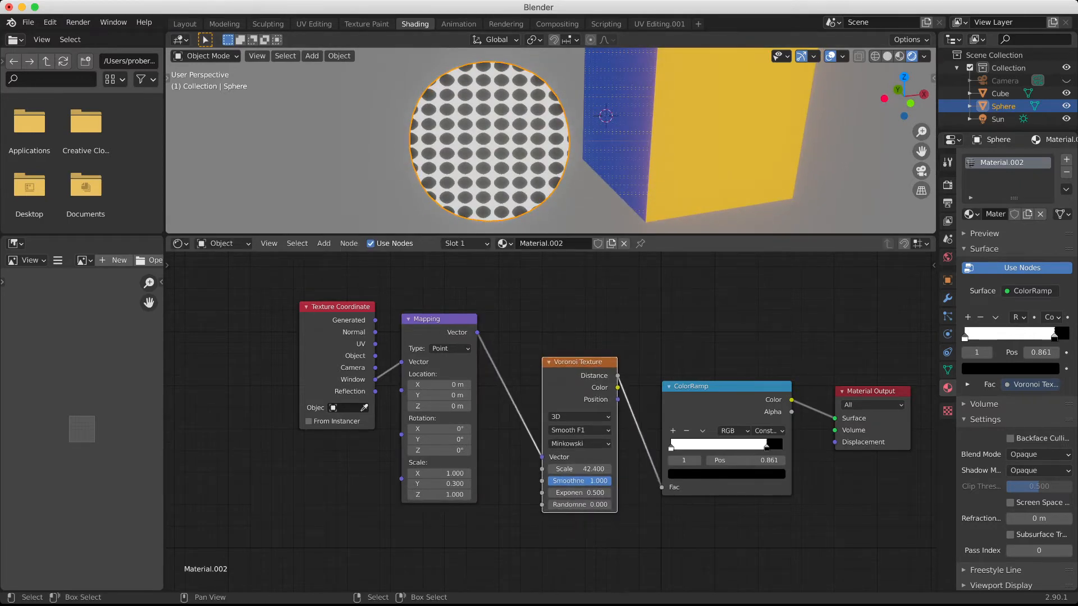
drag(439, 319, 468, 267)
drag(340, 306, 361, 270)
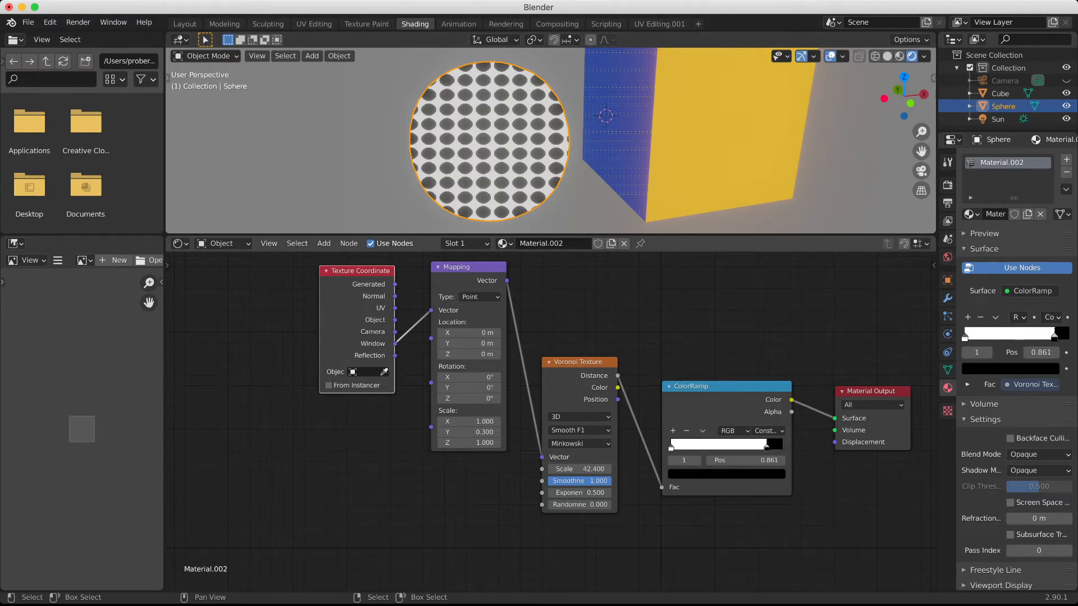
Add a Mix Shader node in the empty area before the Texture Coordinate node
alt+drag(421, 477, 796, 399)
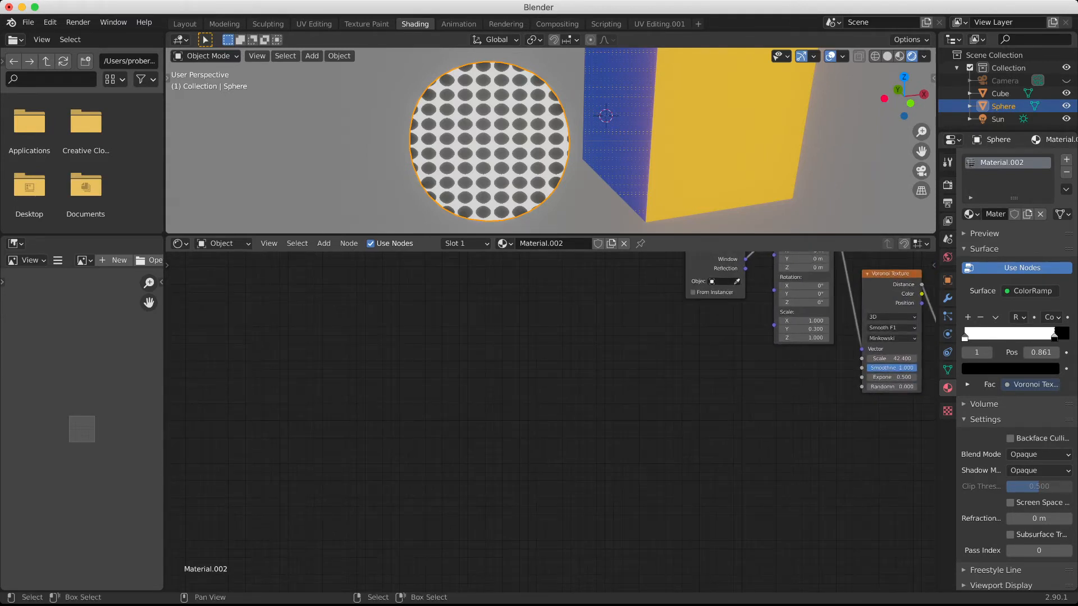
key(shift+a)
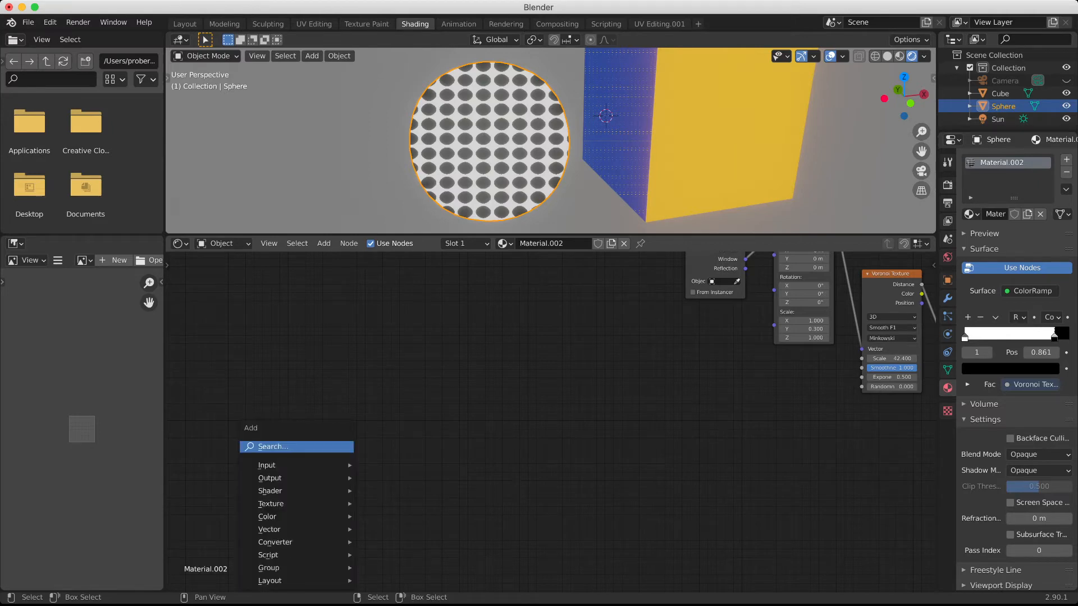
mouse_move(292, 491)
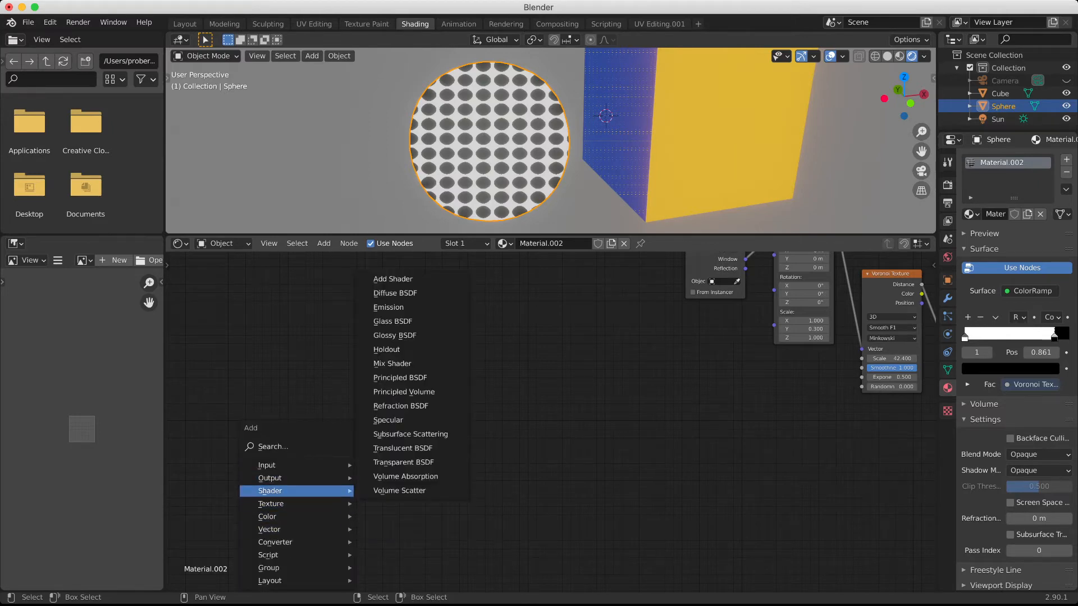
click(393, 363)
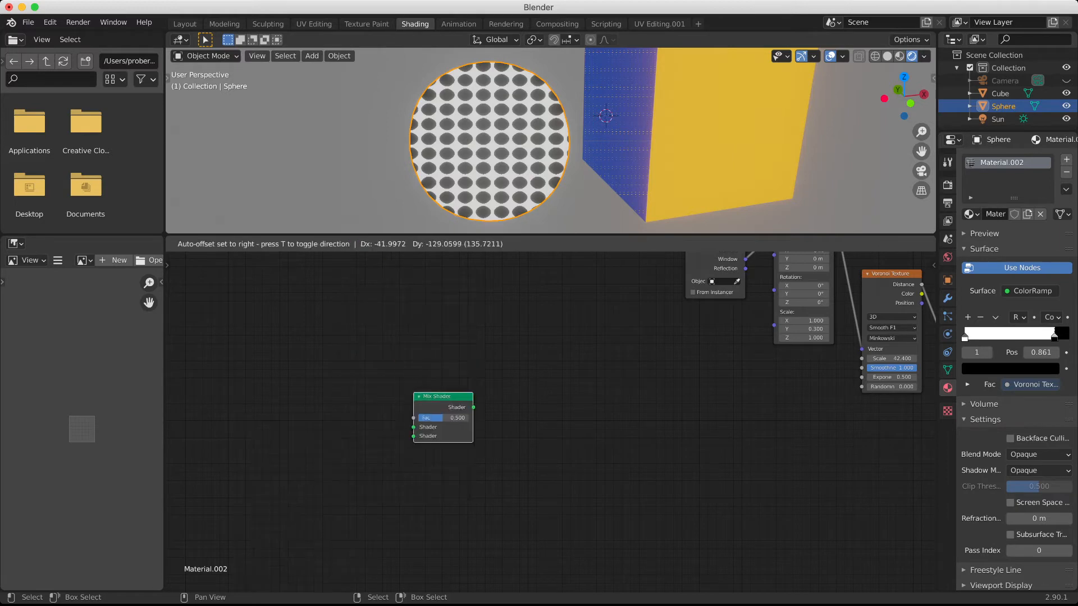
click(398, 420)
Add Diffuse BSDF and Glossy BSDF nodes and connect them to the Mix Shader's first and second Shader inputs respectively
key(shift+a)
mouse_move(326, 404)
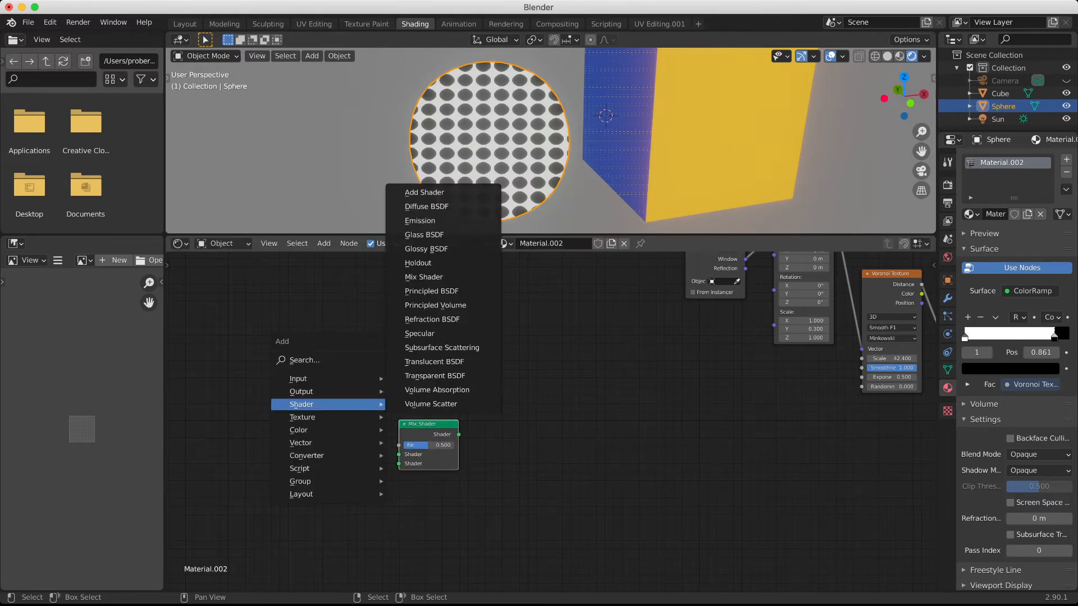
click(427, 206)
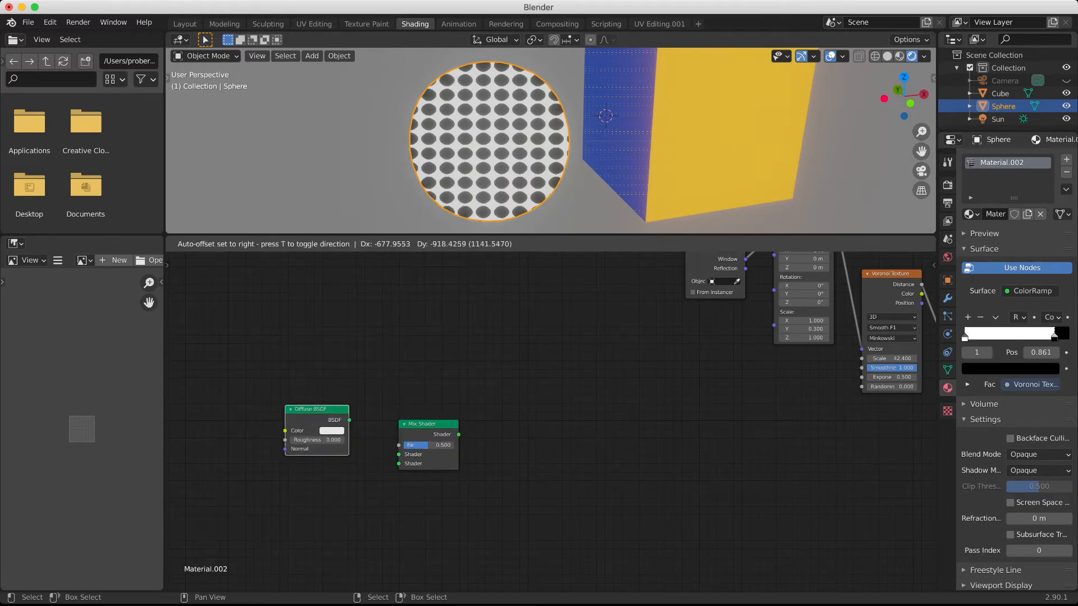
click(317, 416)
key(shift+a)
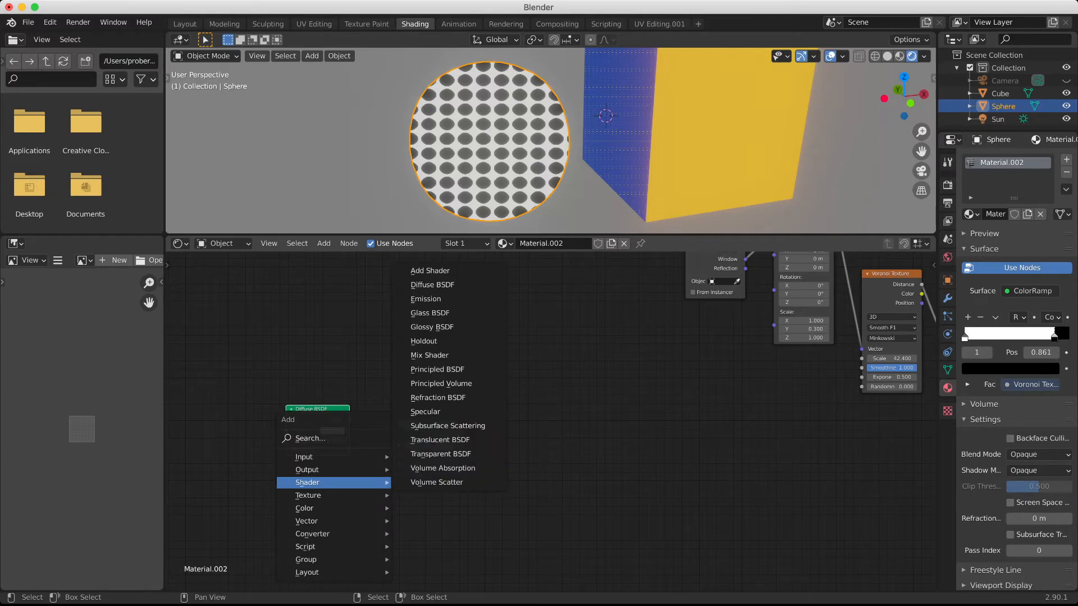
click(430, 326)
click(314, 486)
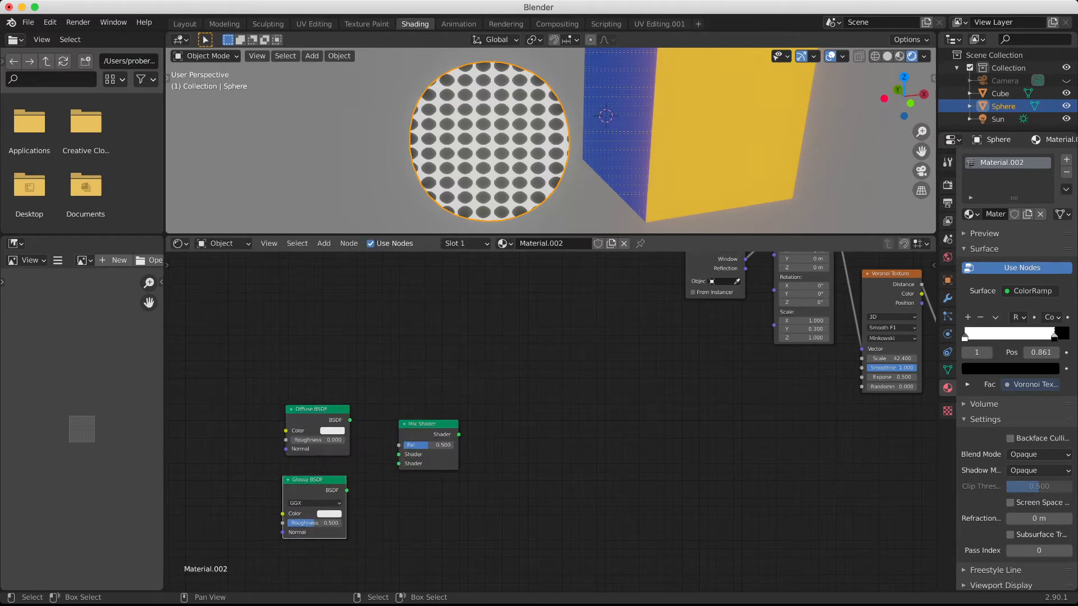
drag(347, 490, 398, 464)
drag(349, 420, 398, 454)
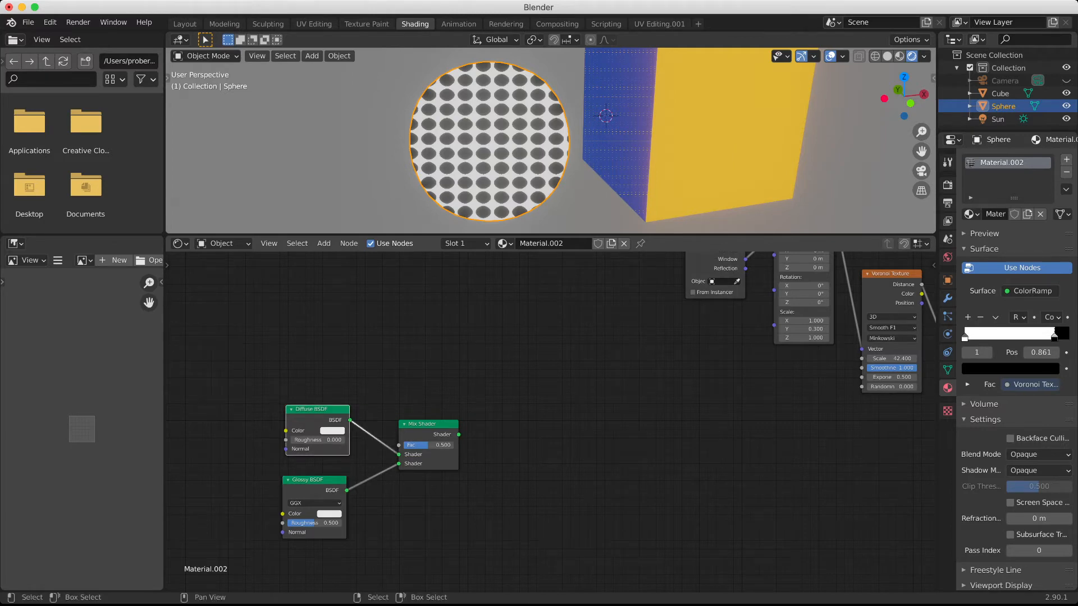
Add a Fresnel node above the Diffuse BSDF and connect its Fac output to the Mix Shader's Fac input
key(shift+a)
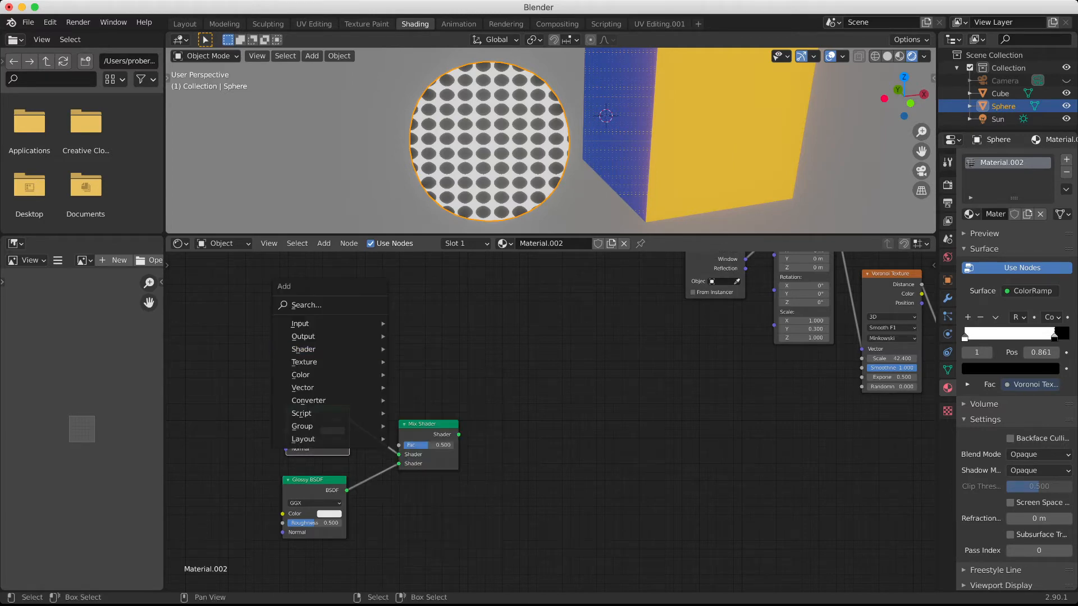
mouse_move(315, 324)
click(419, 126)
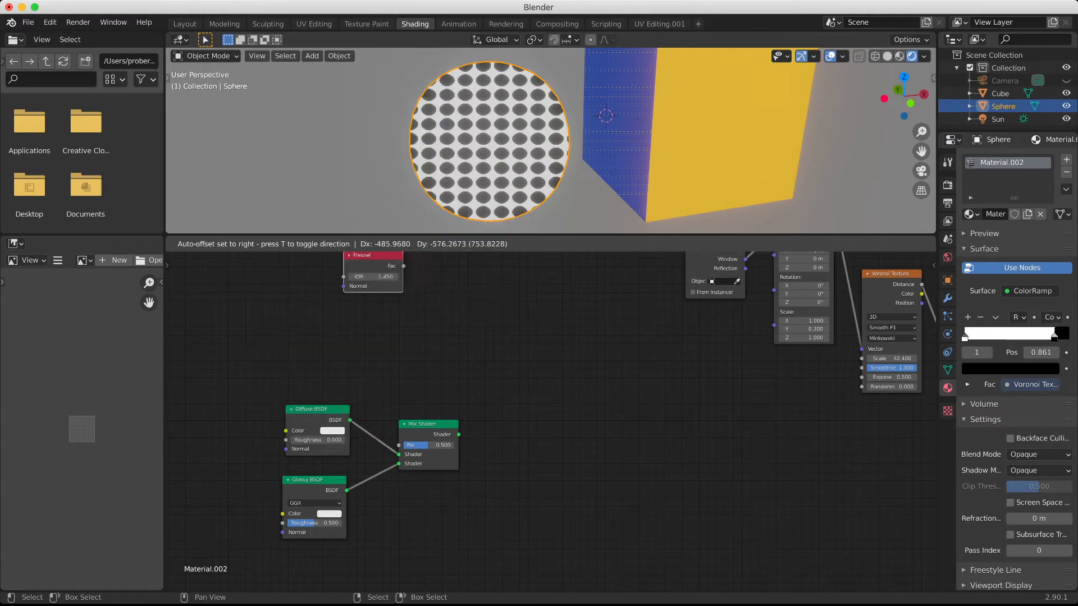
click(317, 362)
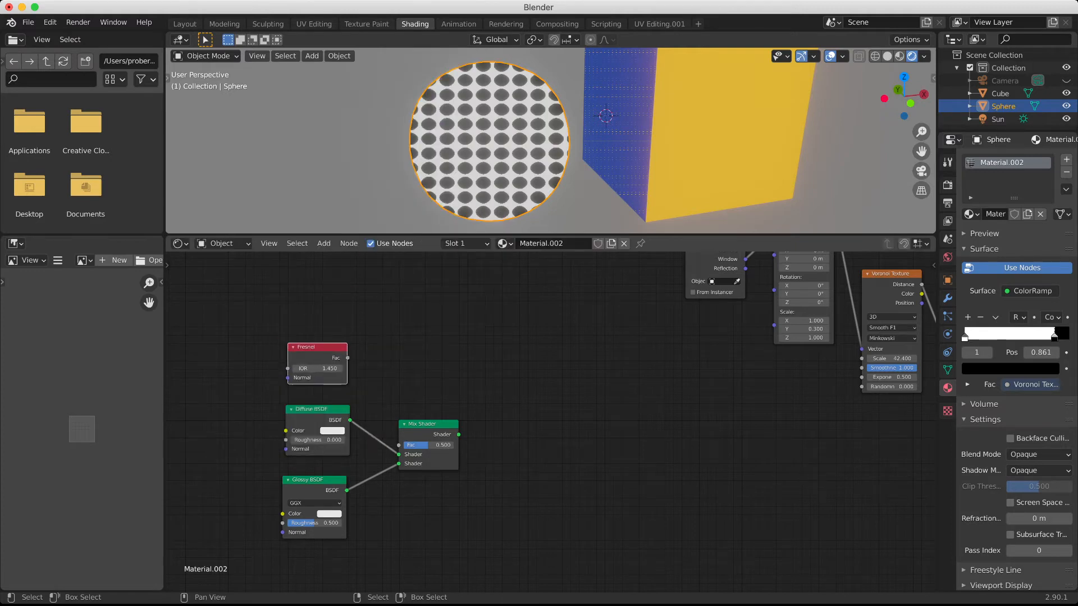
drag(348, 357, 398, 445)
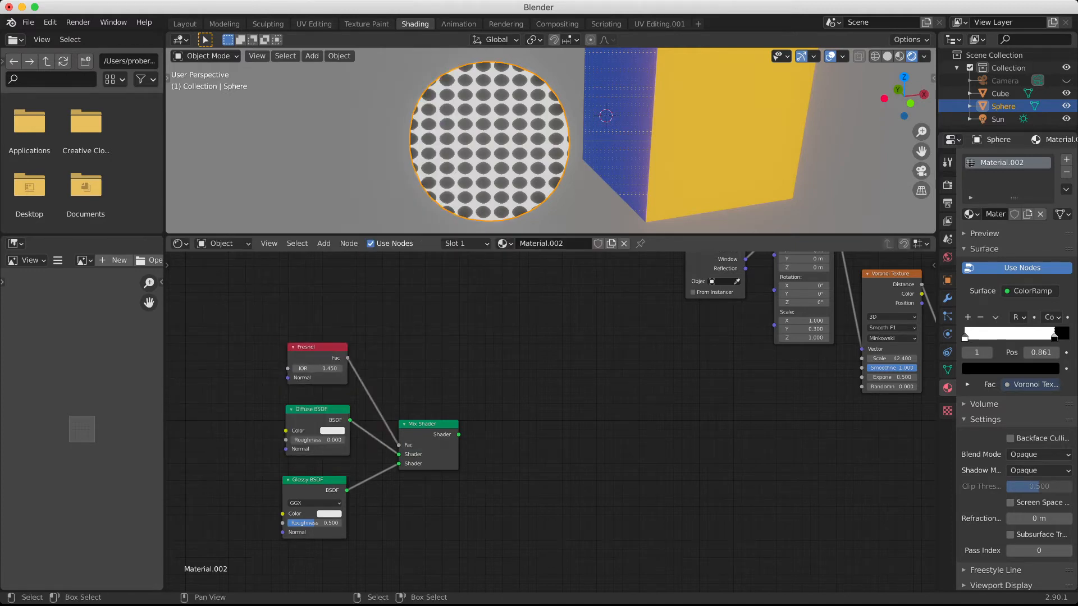
Send the Mix Shader to the Material Output and set the Glossy BSDF roughness to 0.177, checking the highlight on the sphere
ctrl+shift+click(427, 444)
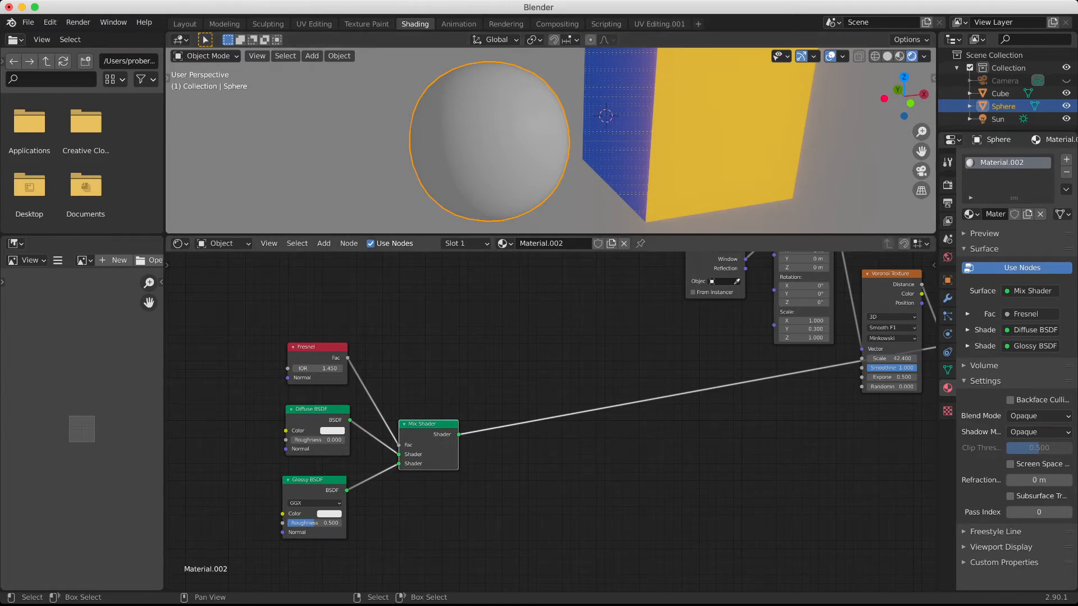
mouse_move(317, 522)
mouse_down()
mouse_move(292, 523)
mouse_move(333, 523)
mouse_move(297, 523)
mouse_up()
middle_drag(561, 141, 601, 127)
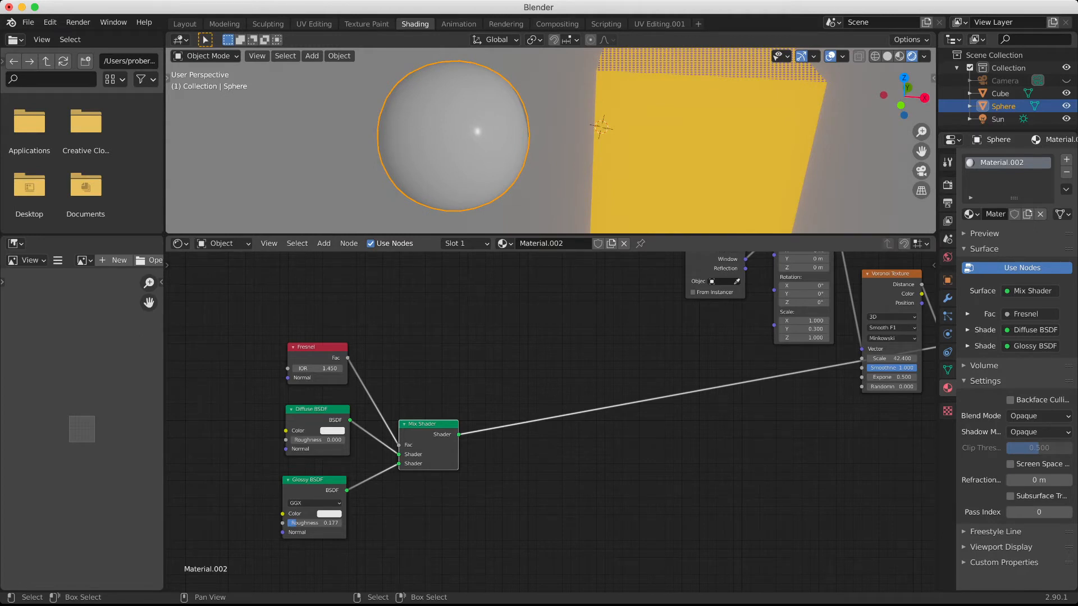
alt+drag(539, 141, 581, 131)
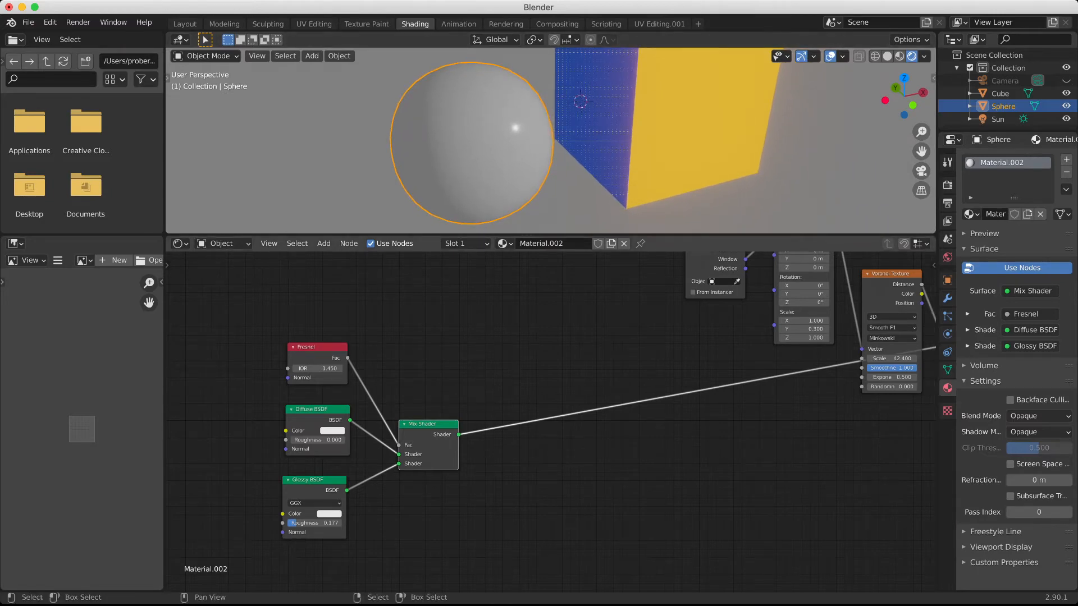
Insert a Shader to RGB node into the link after the Mix Shader
key(shift+a)
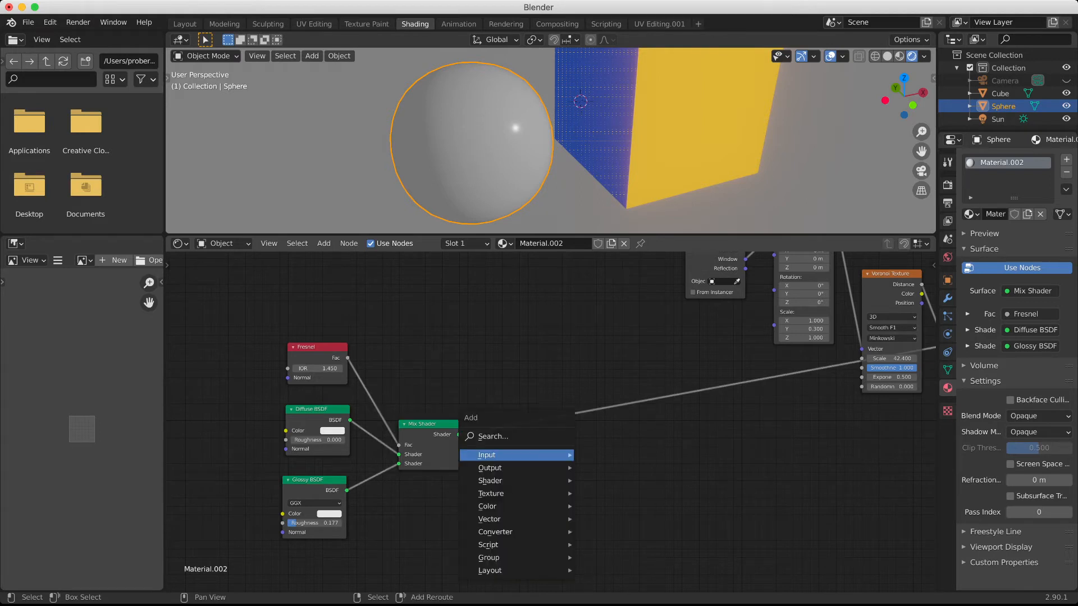
key(Return)
text(shade)
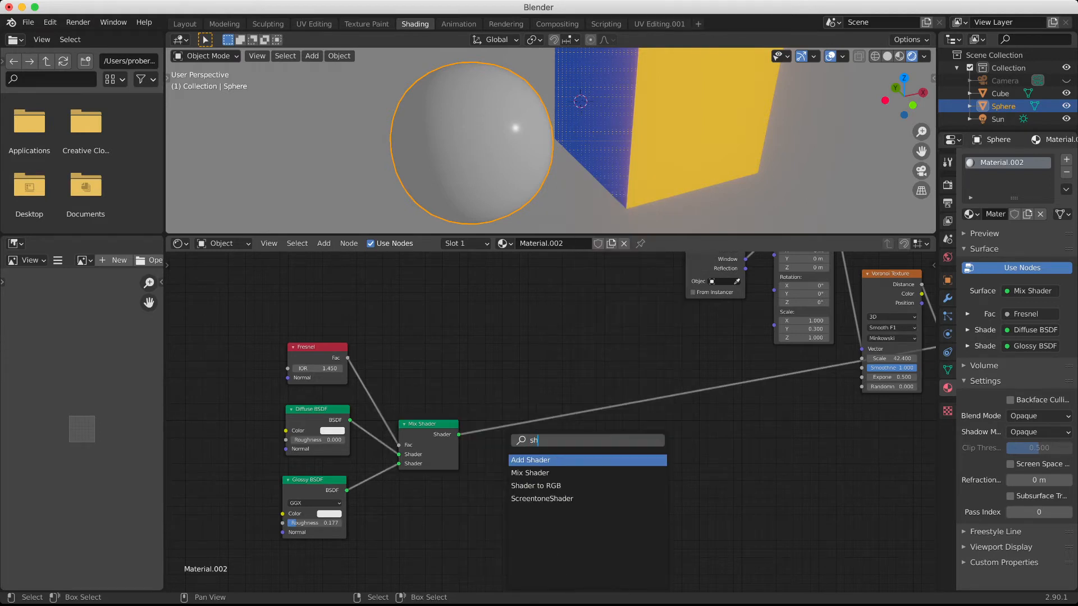
key(Down)
key(Down)
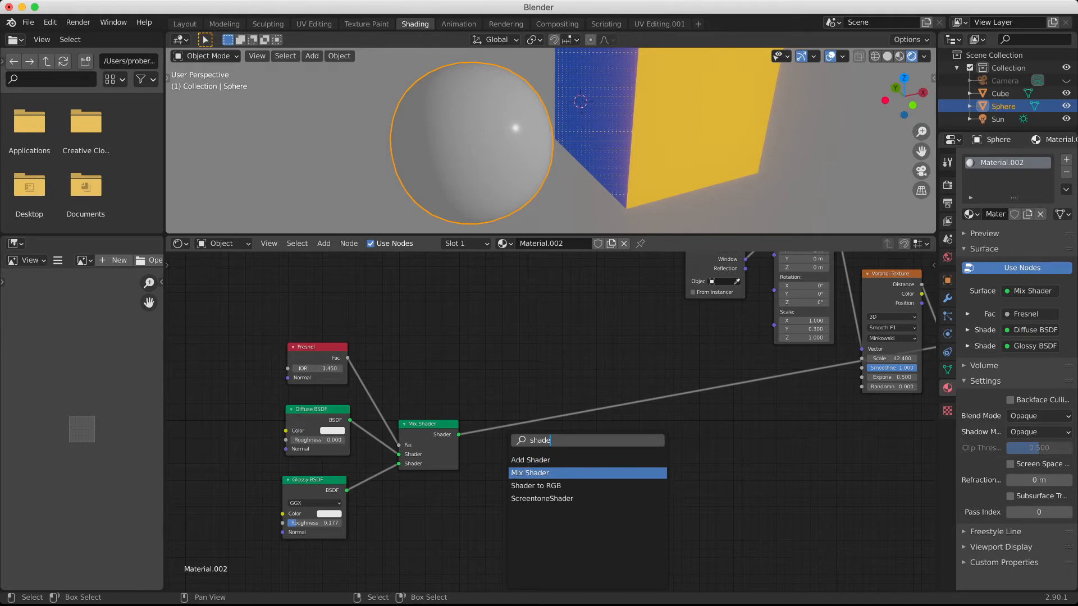
key(Return)
click(516, 430)
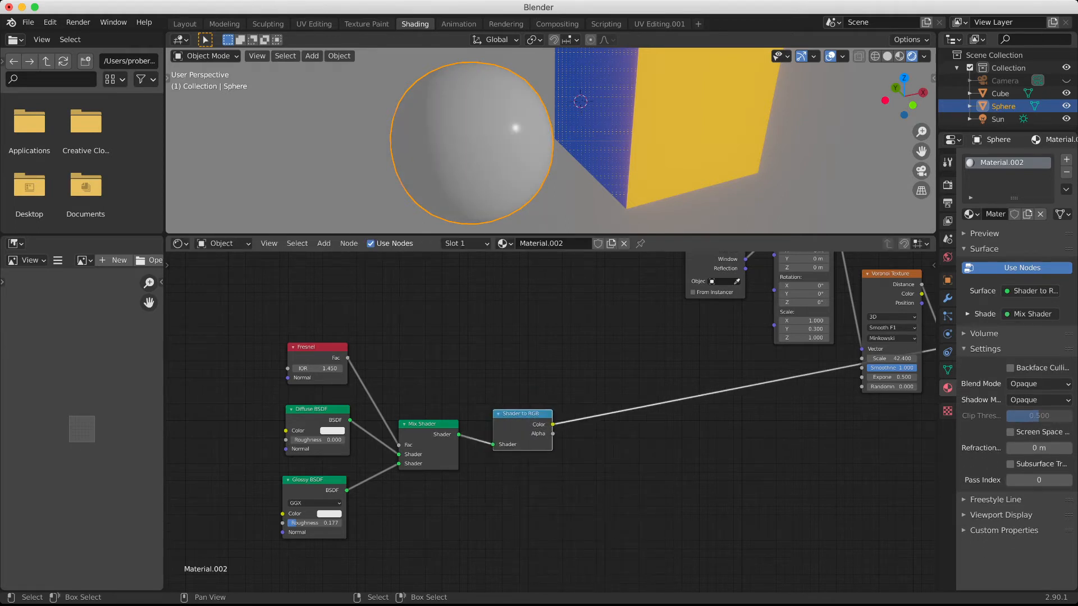
Insert a ColorRamp after the Shader to RGB node, shifting its black stop slightly inward and its white stop to position 0.707
key(shift+a)
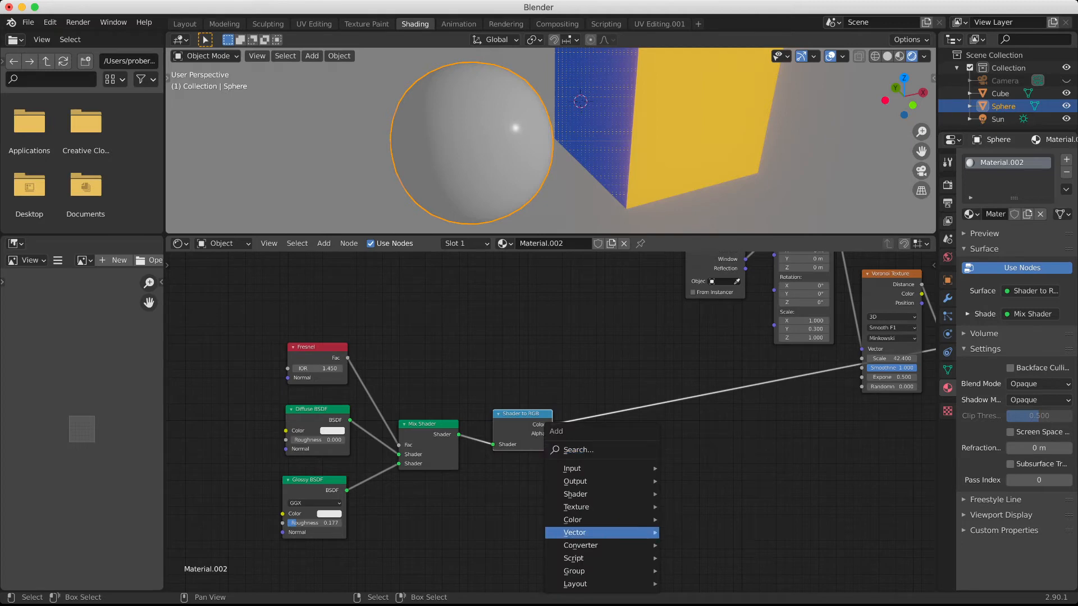
mouse_move(581, 545)
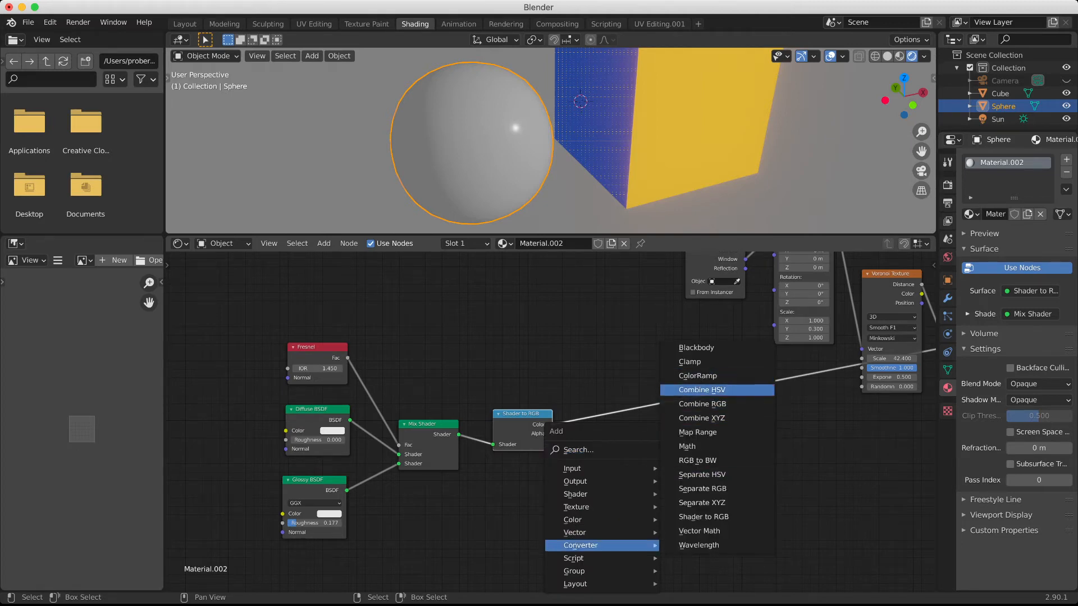
click(698, 376)
click(640, 427)
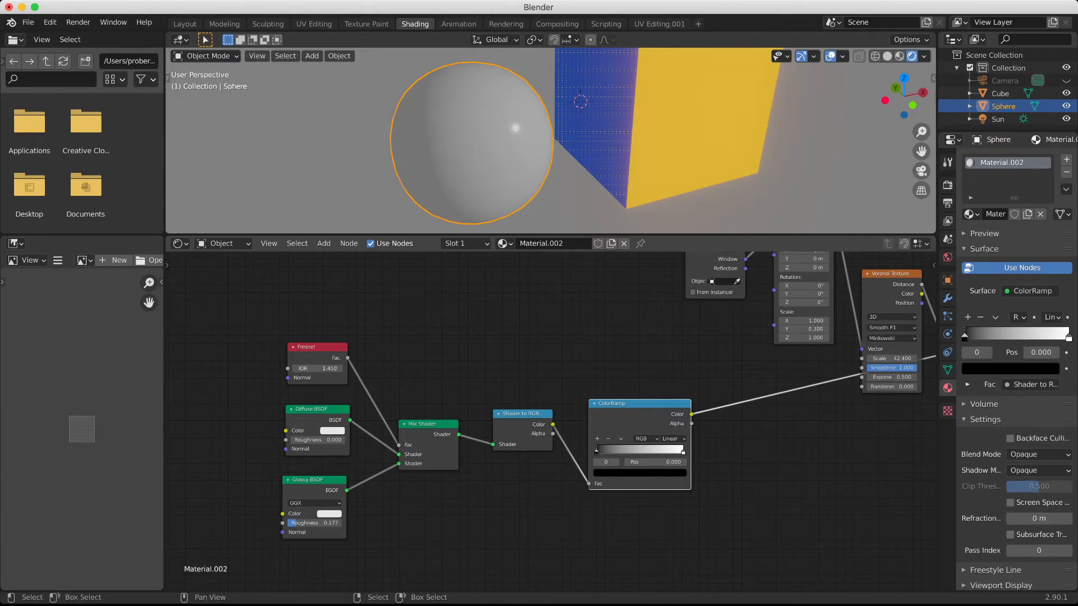
mouse_move(965, 335)
mouse_down()
mouse_move(988, 335)
mouse_move(969, 336)
mouse_move(978, 335)
mouse_up()
mouse_move(1069, 335)
mouse_down()
mouse_move(1026, 335)
mouse_move(1055, 335)
mouse_up()
mouse_move(660, 451)
mouse_down()
mouse_move(669, 451)
mouse_move(514, 430)
mouse_move(530, 460)
mouse_move(523, 472)
mouse_up()
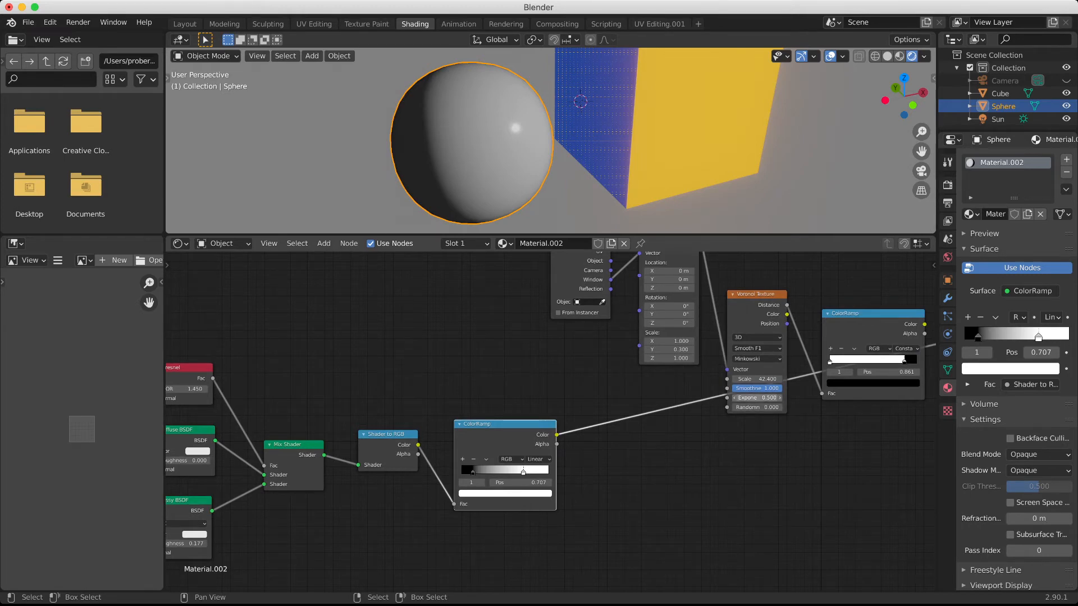
Set the Voronoi Texture's exponent to 0.600 and preview the dot pattern's ColorRamp on the sphere
mouse_move(757, 398)
mouse_down()
mouse_move(779, 397)
mouse_move(745, 397)
mouse_move(768, 397)
mouse_up()
ctrl+shift+click(865, 317)
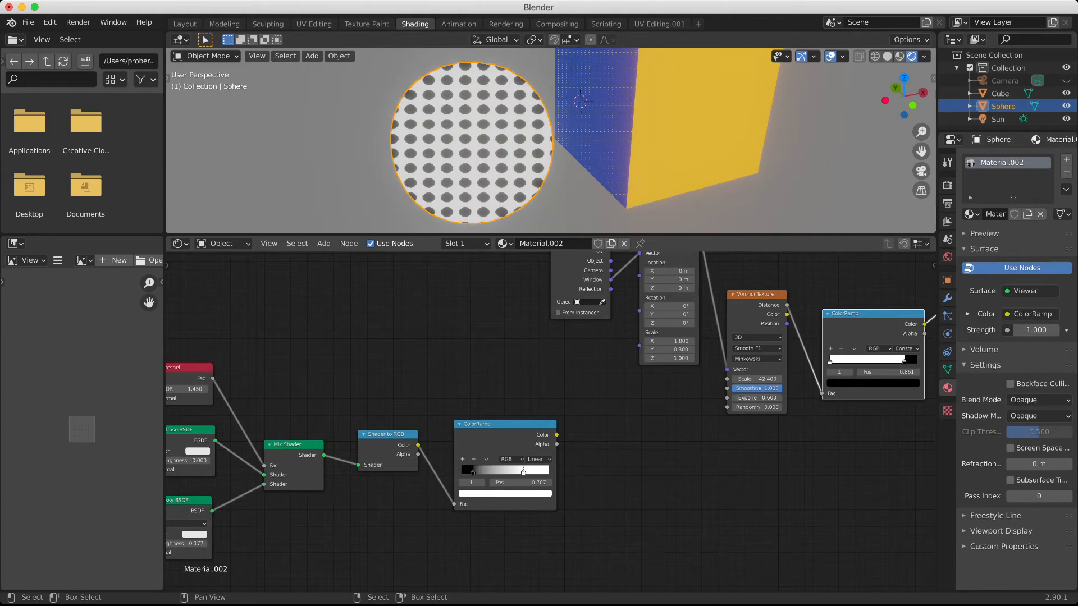
Add a Separate HSV node after the shading ColorRamp, connect the ramp's Color output to its Color input, and preview its V output
click(505, 432)
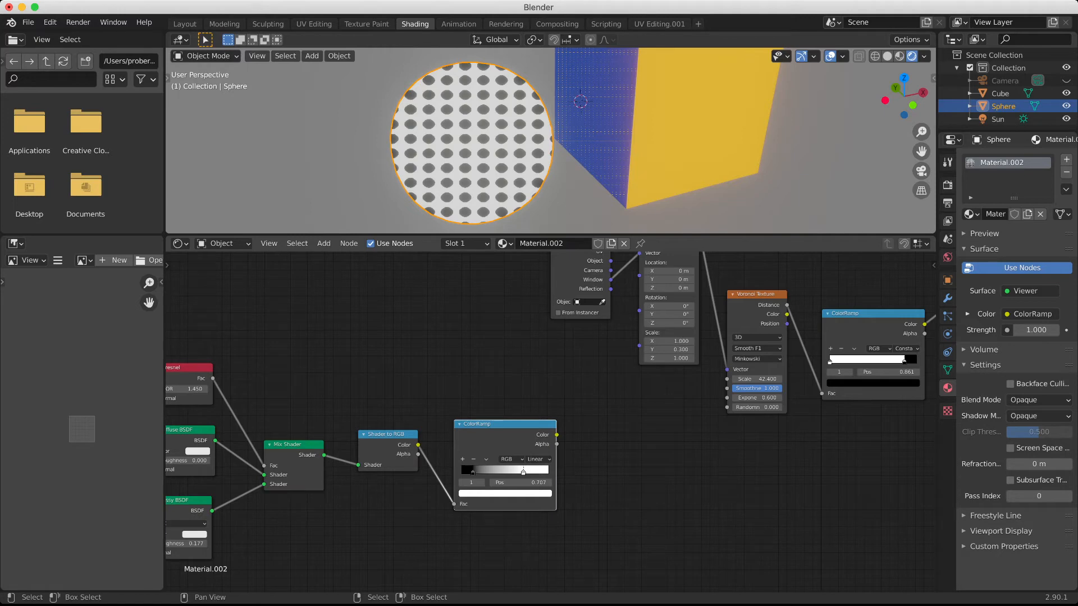
key(shift+a)
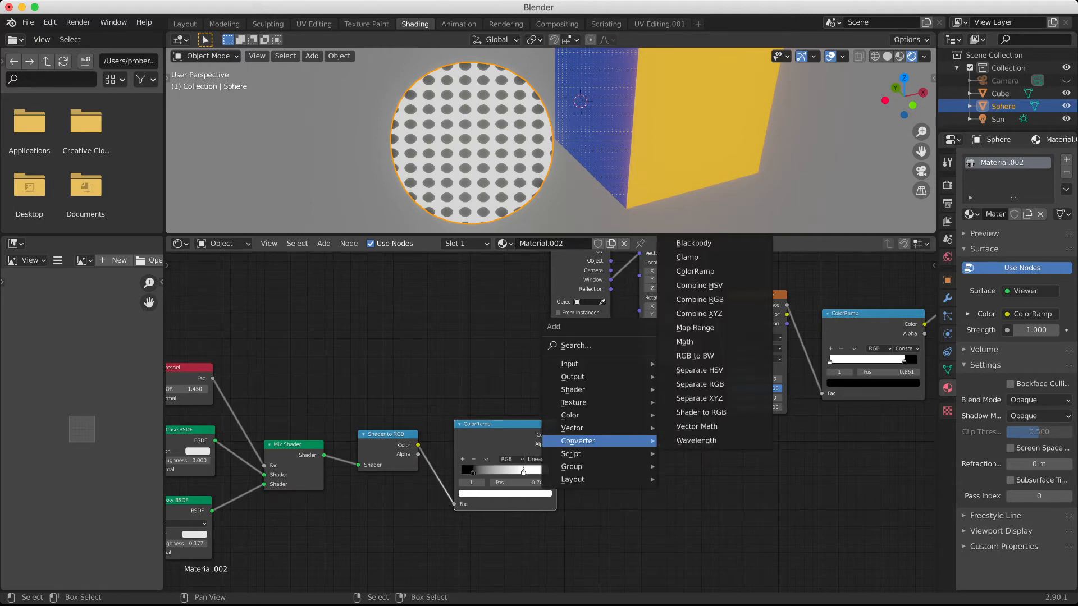
click(573, 345)
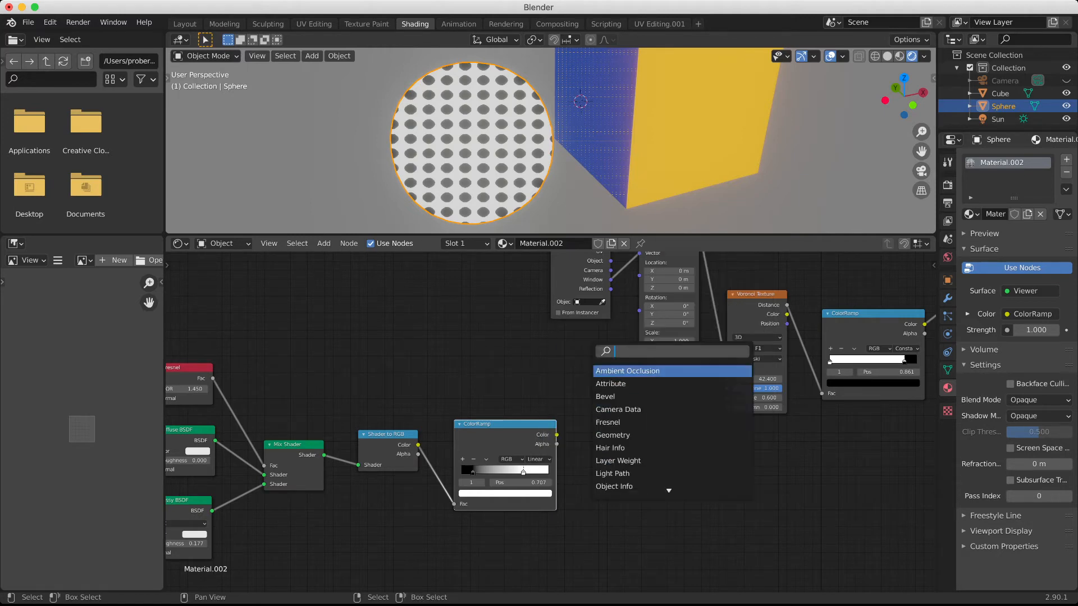
text(hsv)
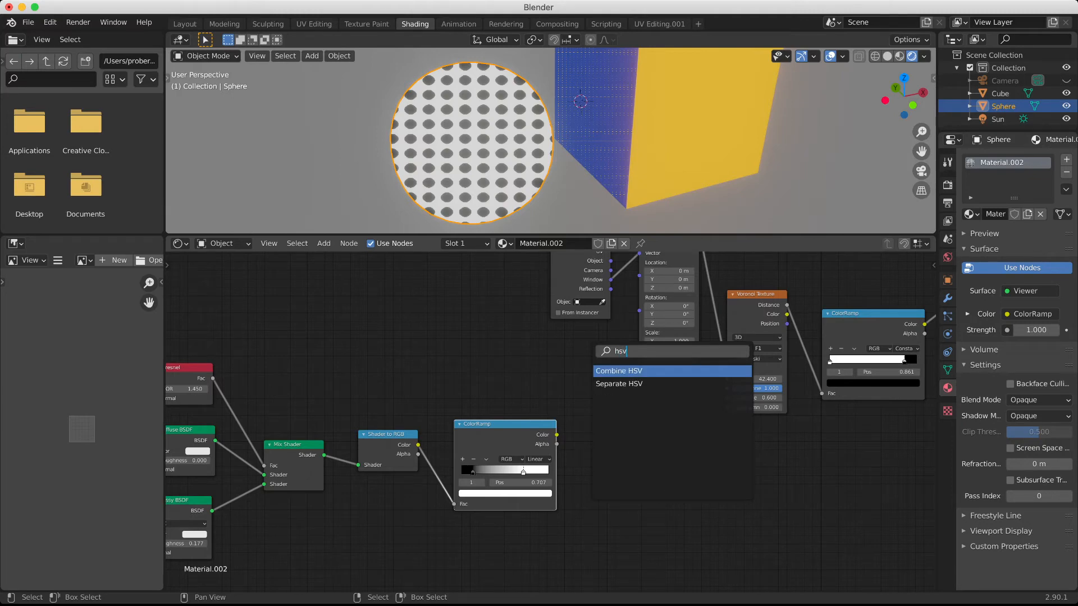
key(Down)
key(Return)
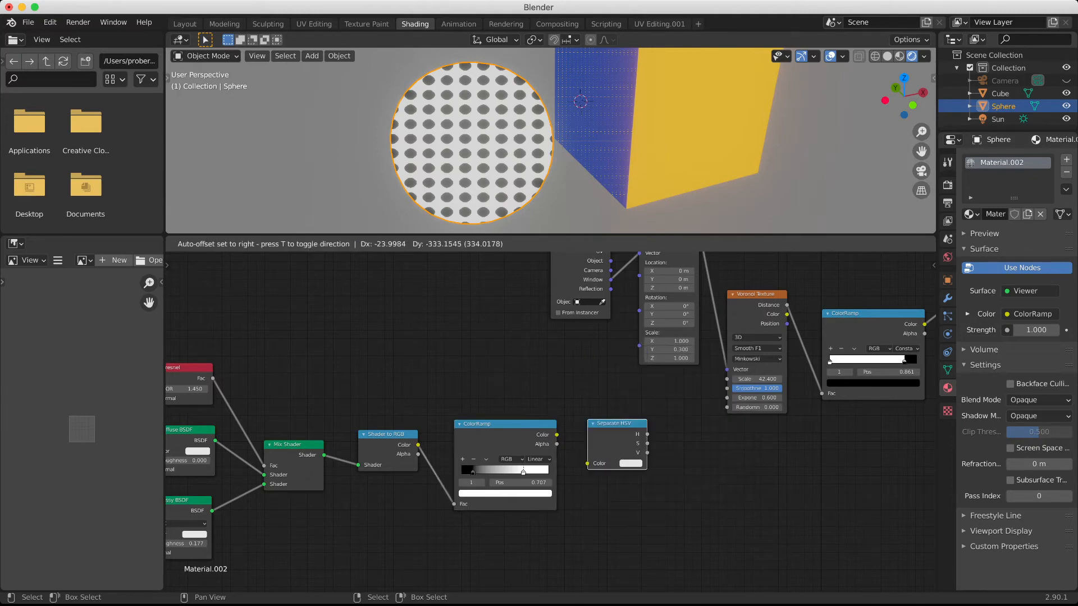
click(615, 446)
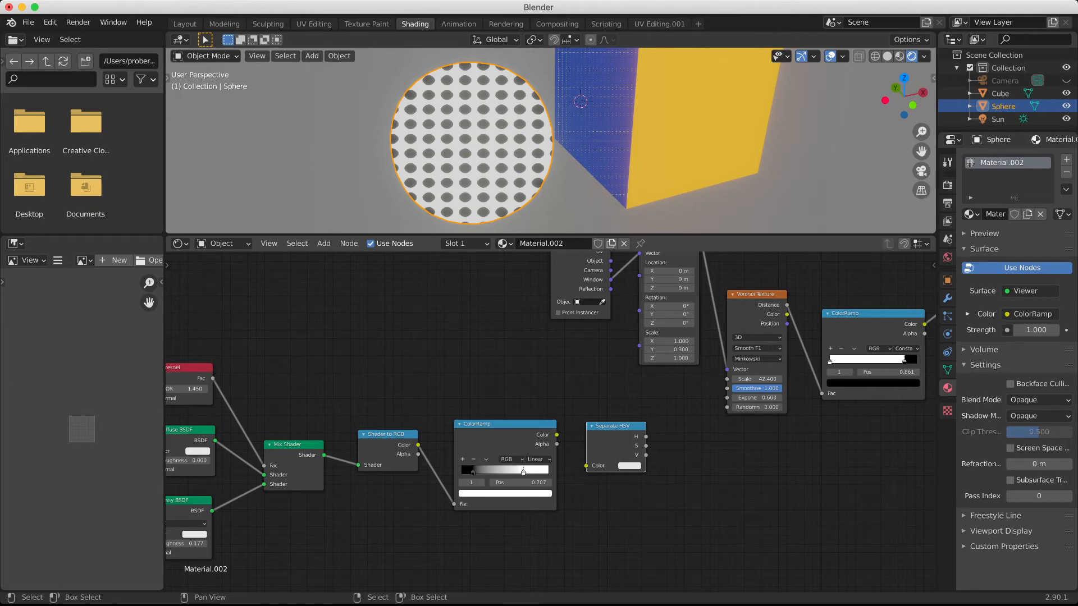
drag(557, 434, 586, 465)
ctrl+shift+click(595, 466)
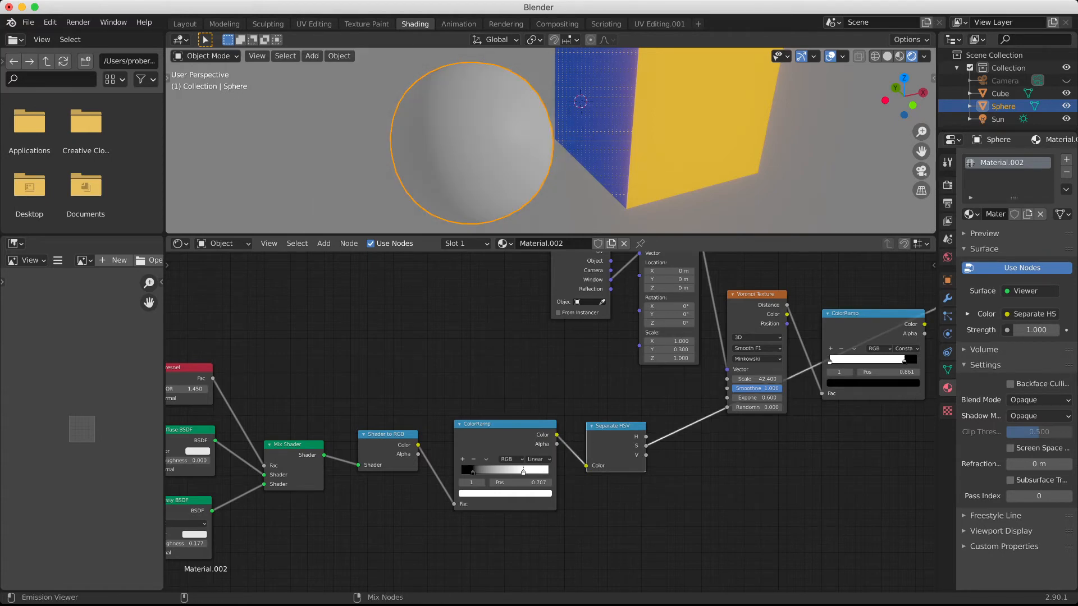
ctrl+shift+click(595, 465)
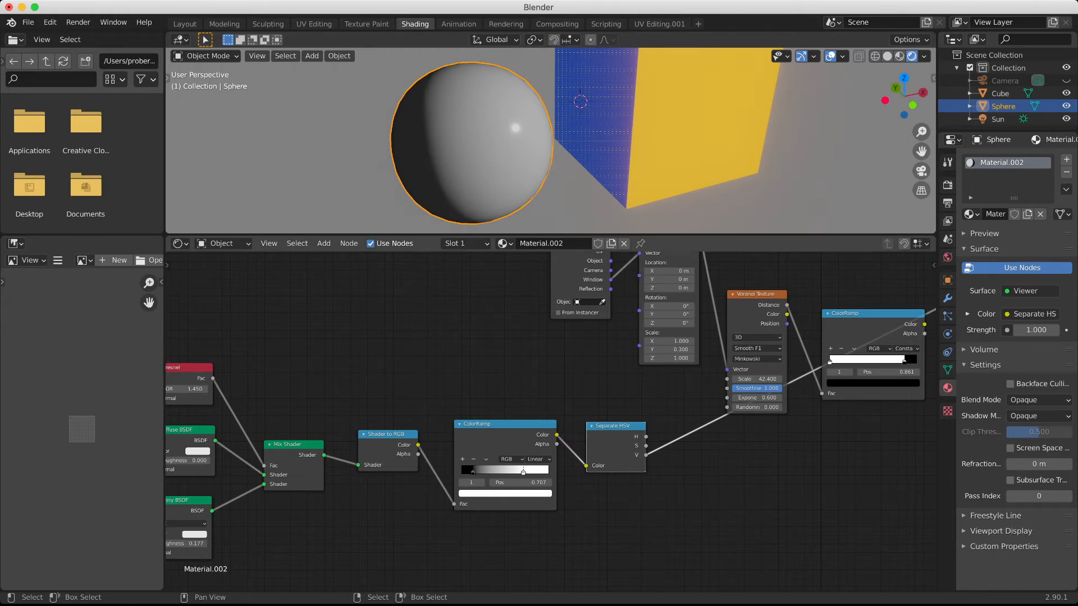
Move the shading nodes from Fresnel through Separate HSV together, farther away from the Voronoi Texture, to make room between them
scroll(551, 420, down, 2)
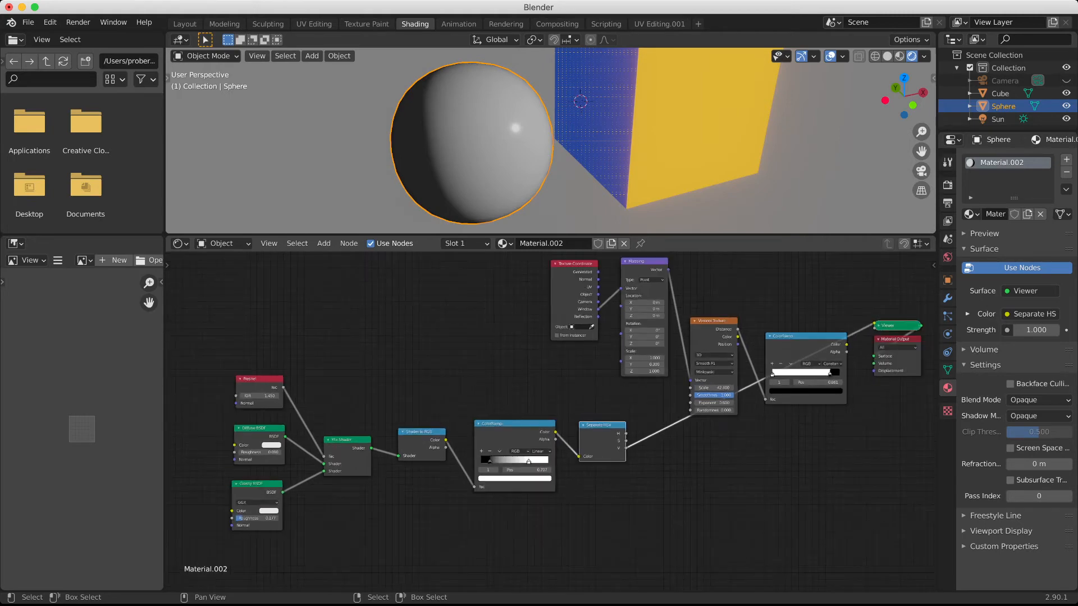
drag(214, 350, 590, 556)
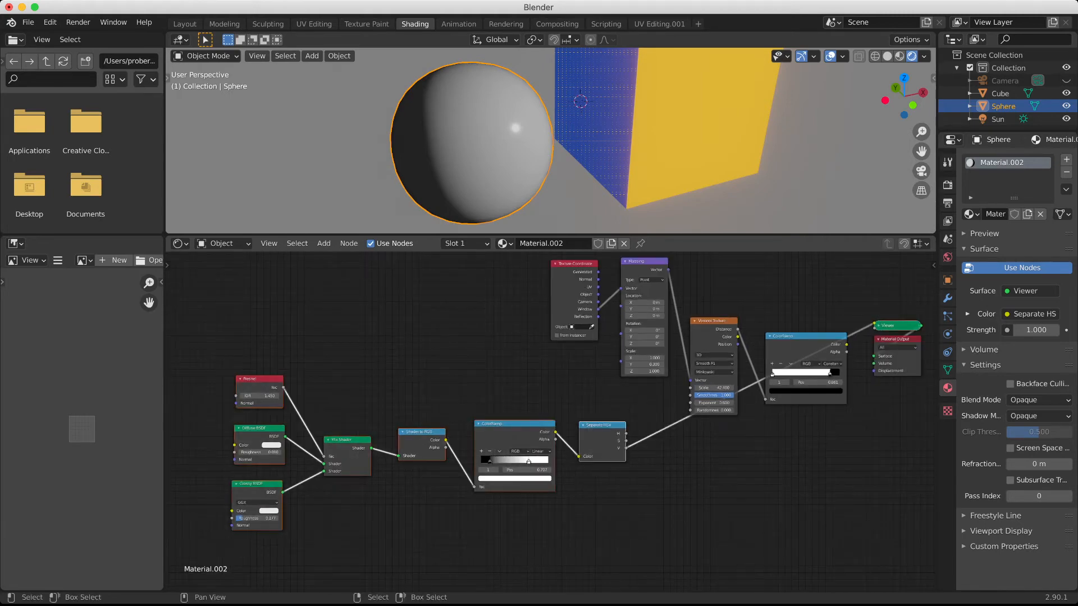
key(g)
key(Return)
scroll(657, 407, up, 3)
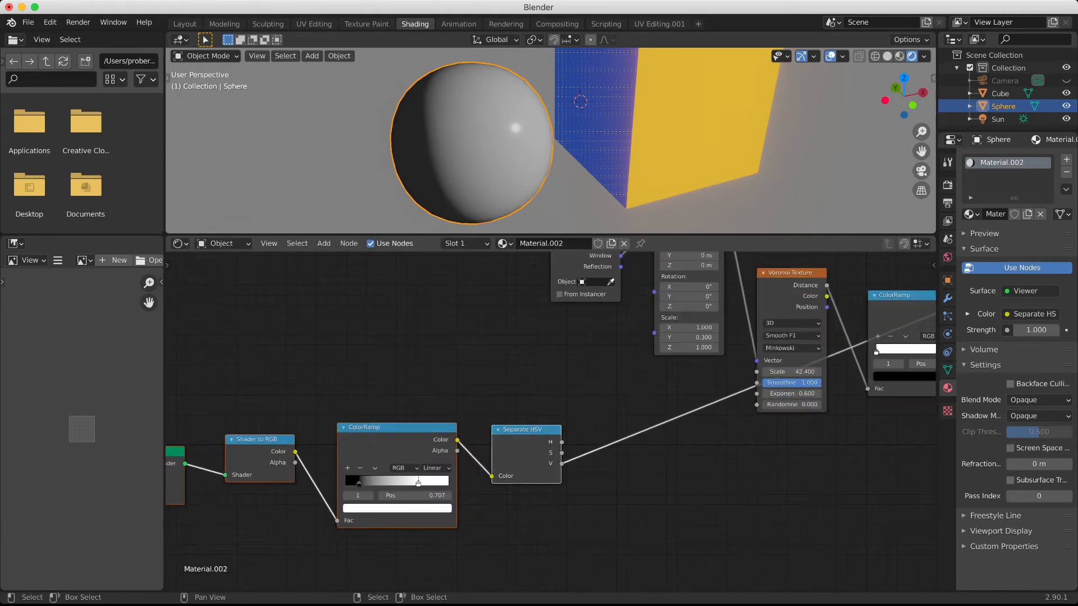
key(alt+a)
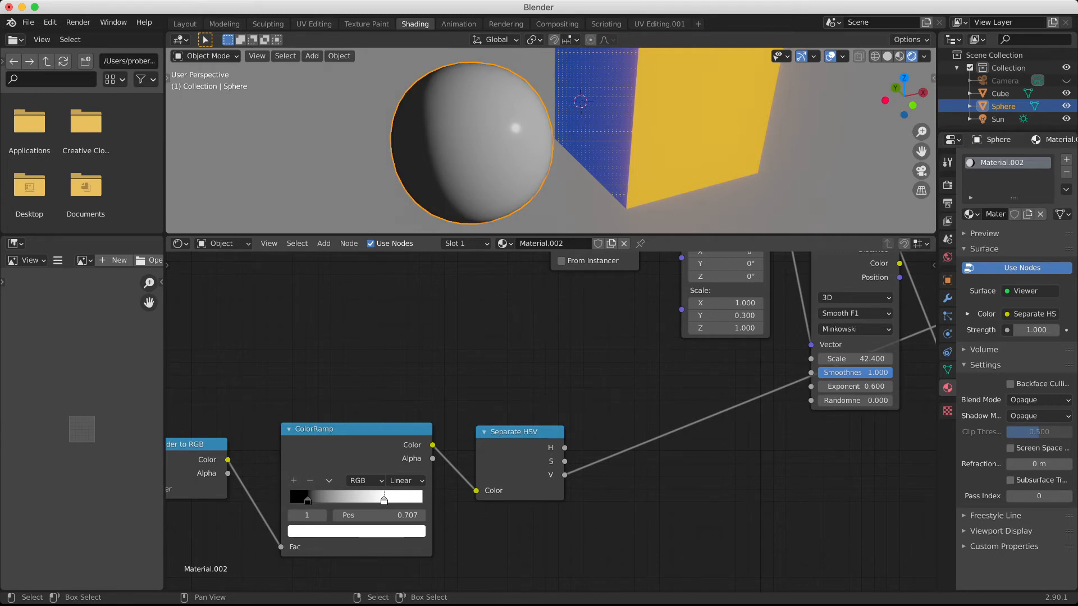
Add a Map Range node after Separate HSV's V output and connect its Result to the Voronoi Texture's Exponent input
key(shift+a)
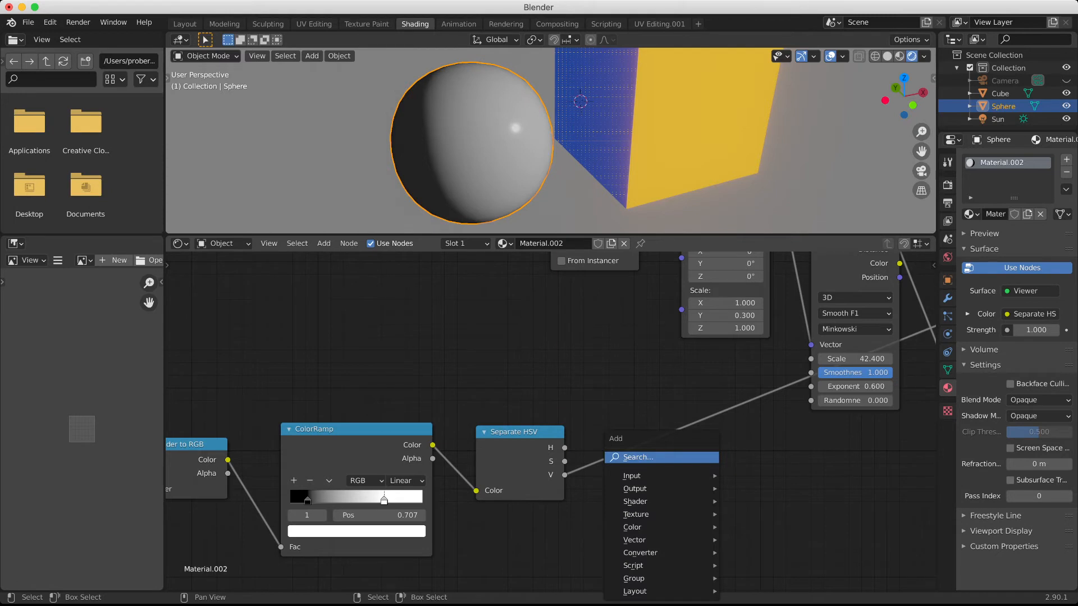
text(map)
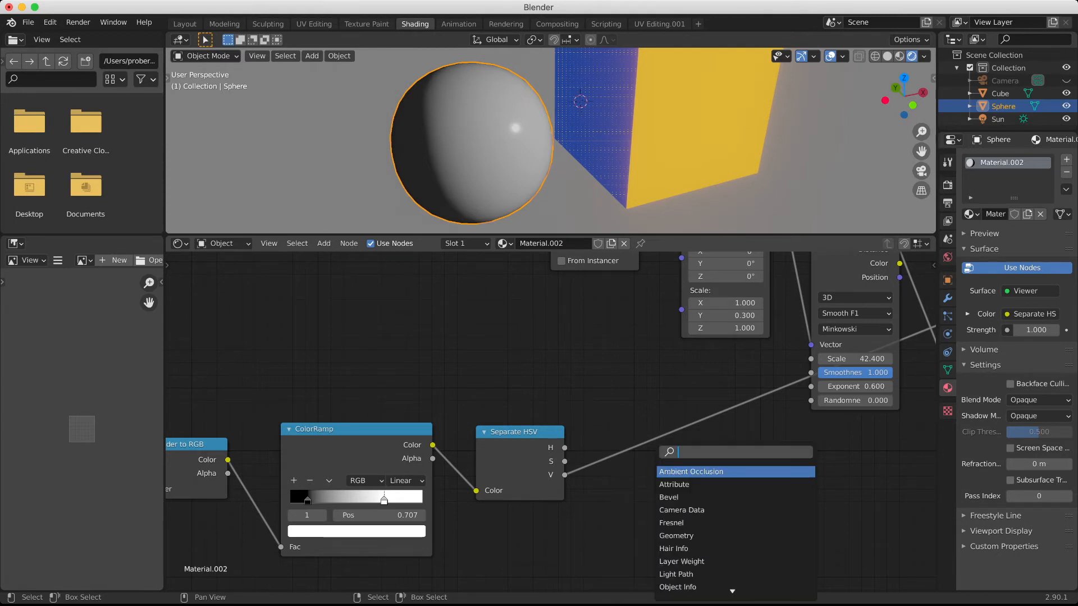
key(Down)
key(Down)
key(Down)
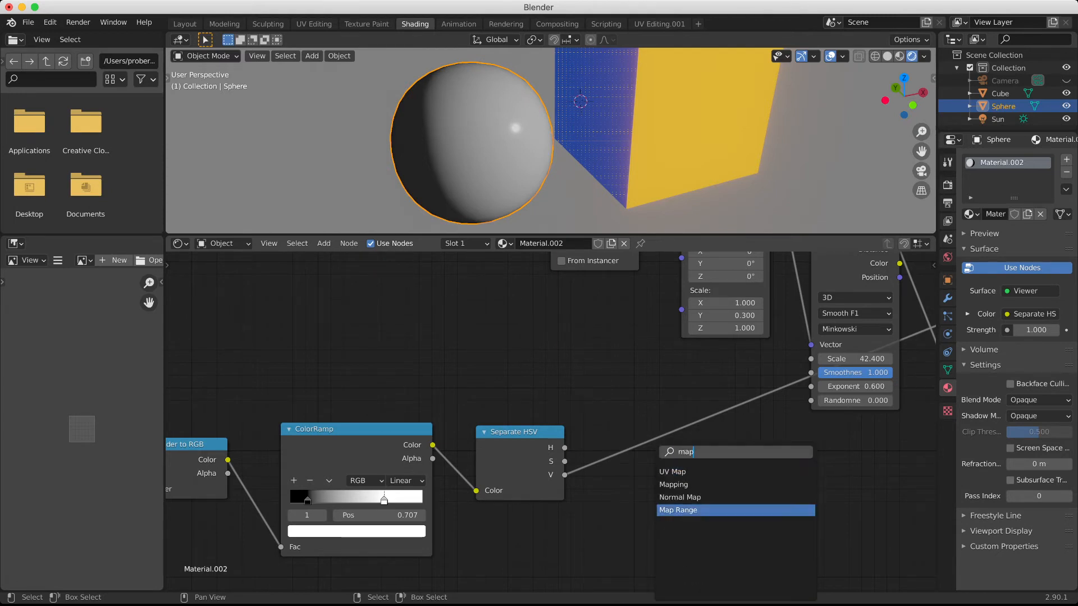
key(Return)
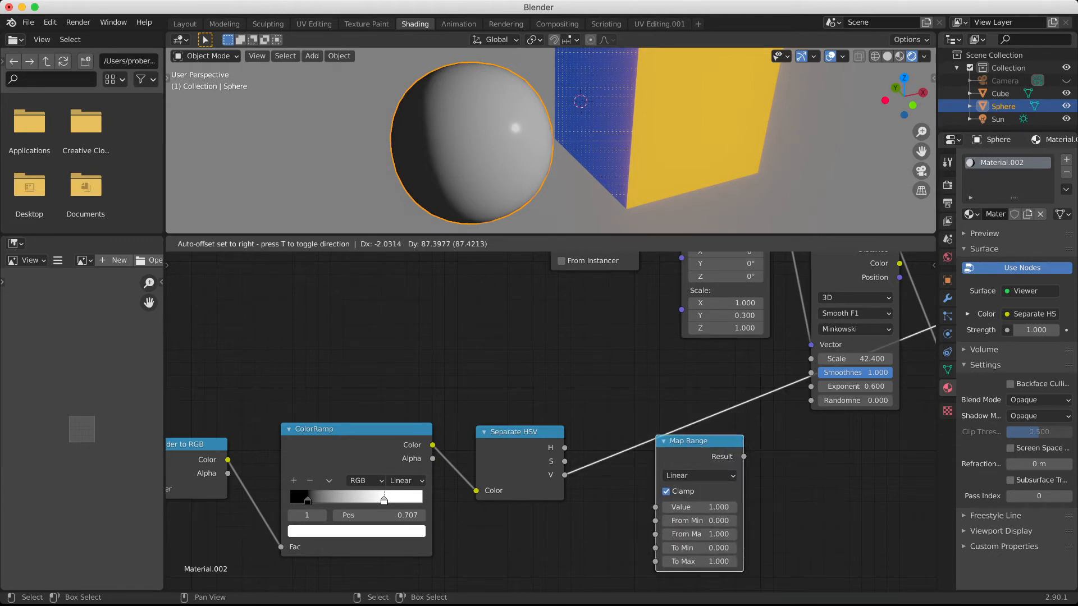
key(Return)
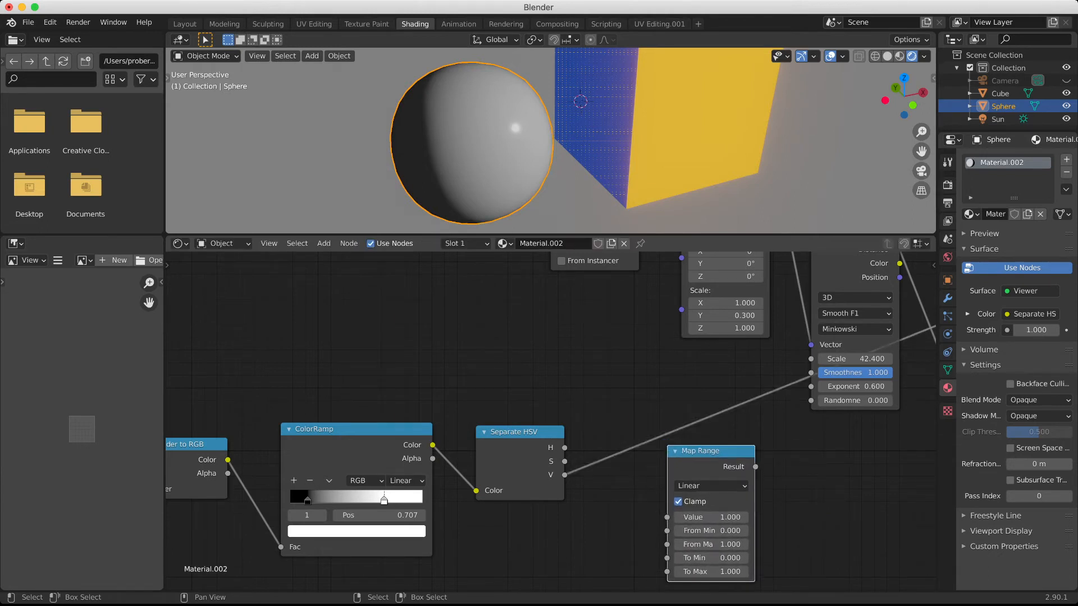
key(g)
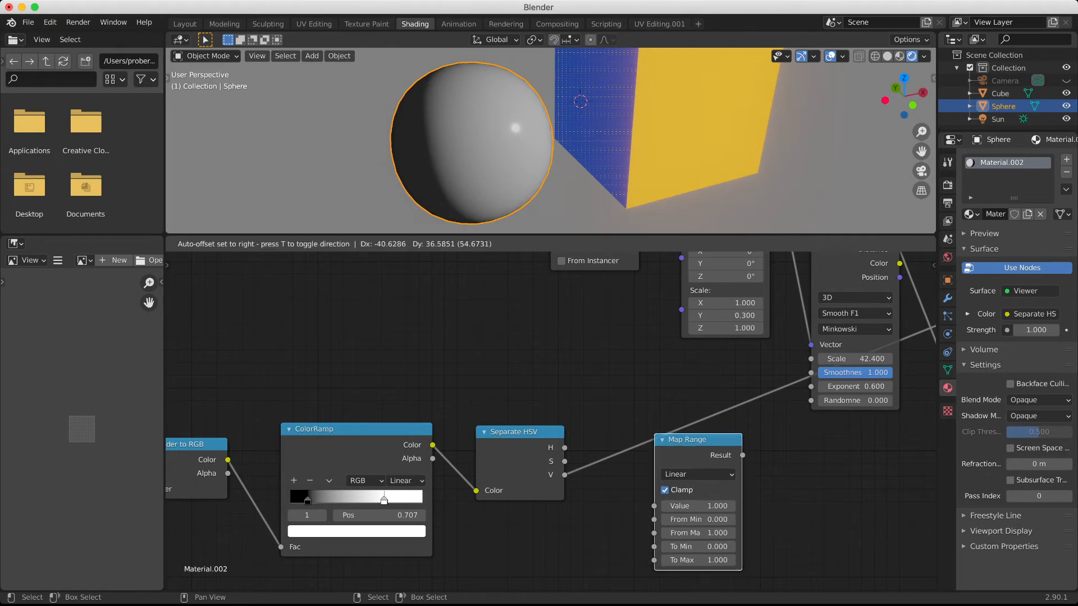
key(Return)
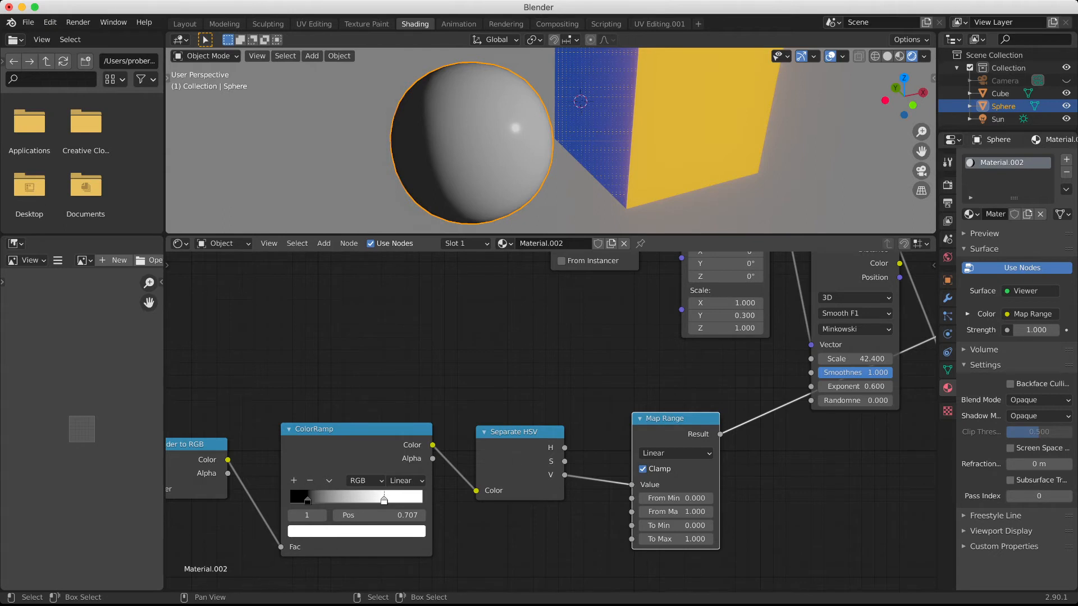
drag(719, 434, 811, 386)
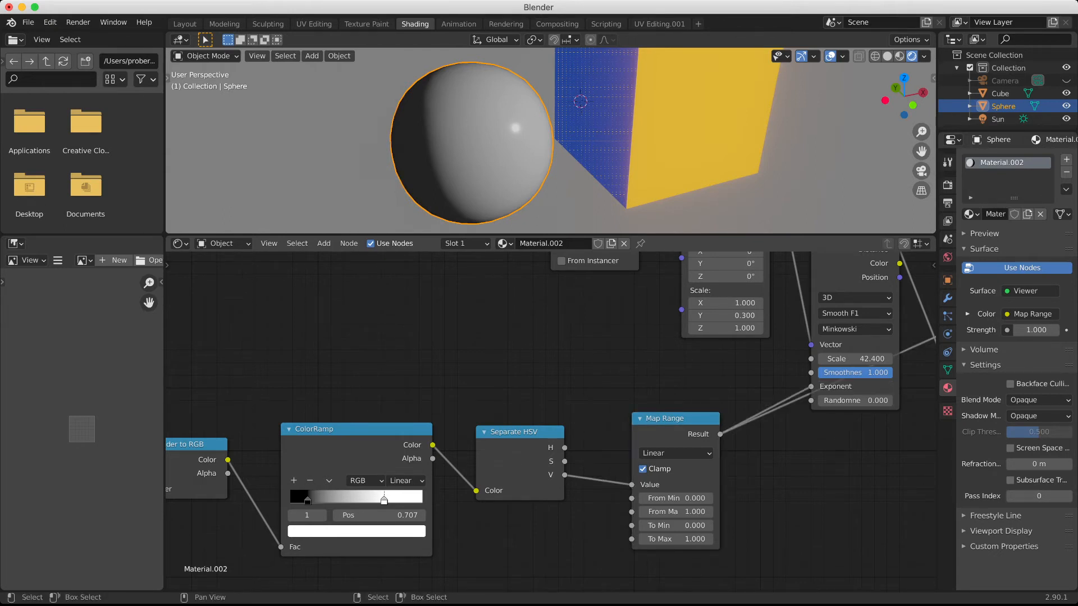
Connect the Color output of the ColorRamp following the Voronoi Texture directly to the Material Output's Surface input
alt+drag(824, 478, 558, 524)
ctrl+shift+click(758, 337)
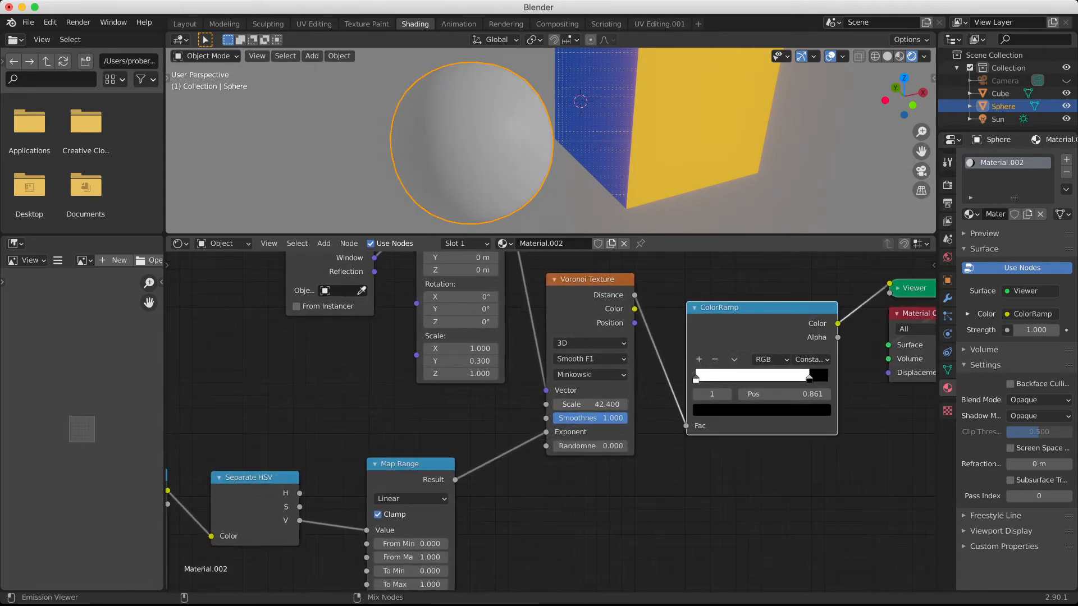
drag(838, 323, 889, 344)
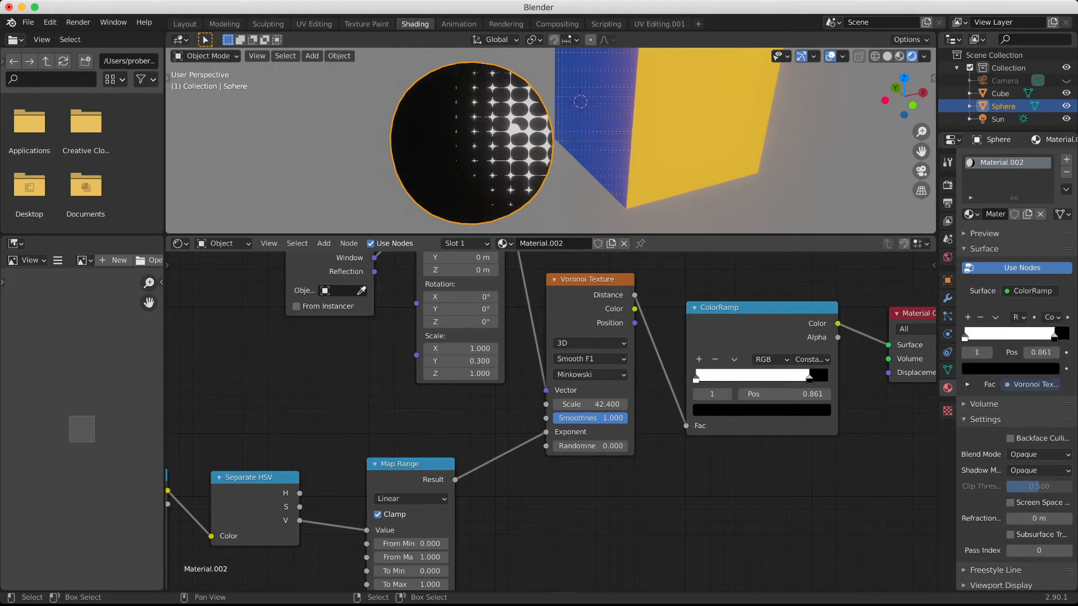
alt+drag(477, 427, 633, 349)
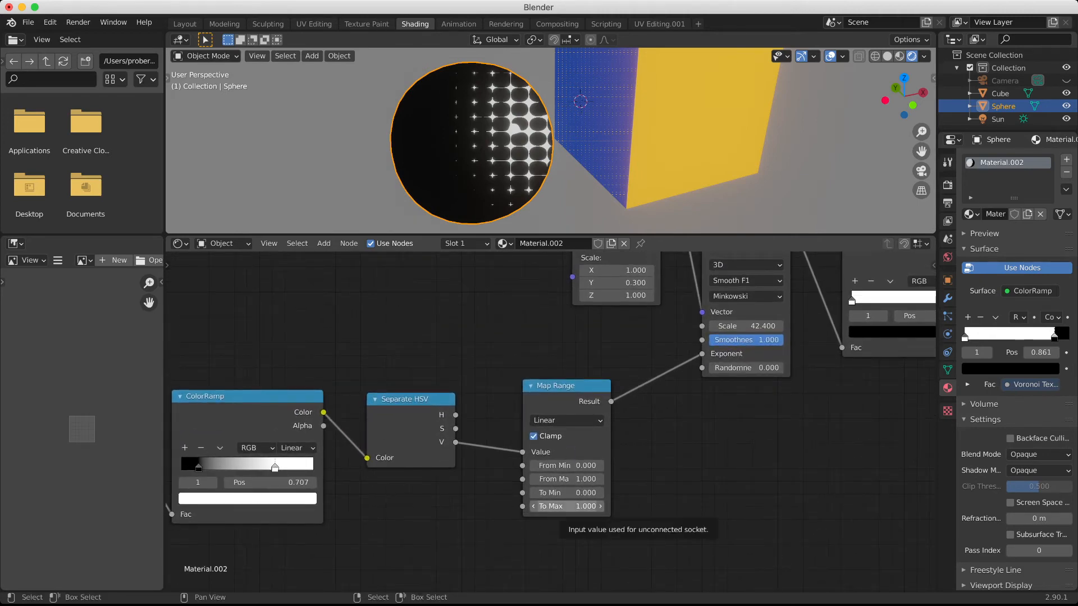
Try lower and higher To Max values on the Map Range node, from 0.9 up to 7.8, to compare the dots
click(533, 506)
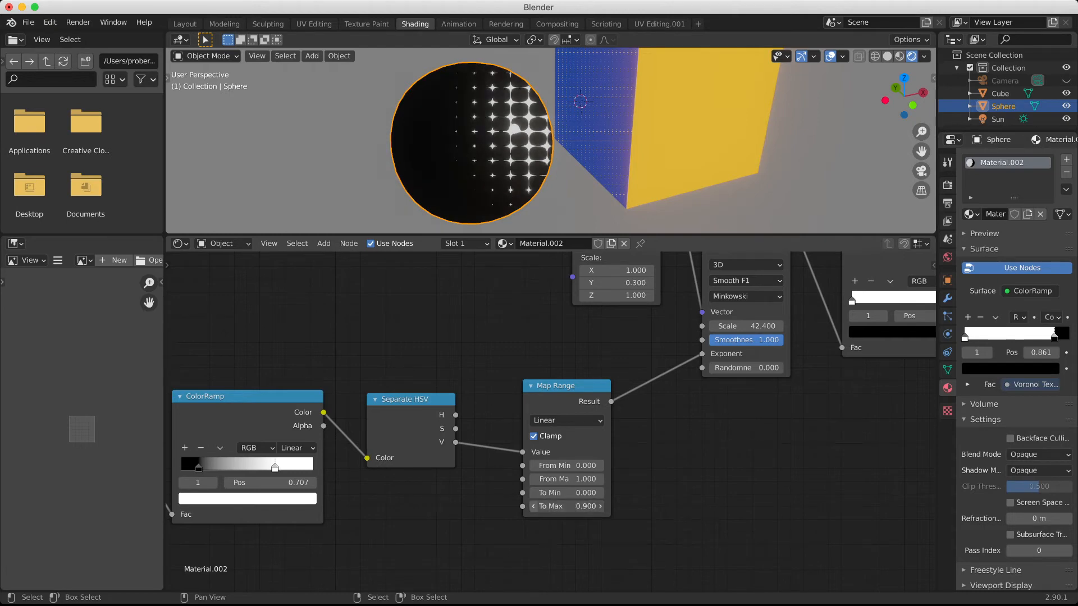
click(534, 506)
click(534, 506)
click(534, 507)
click(599, 506)
click(600, 506)
click(599, 507)
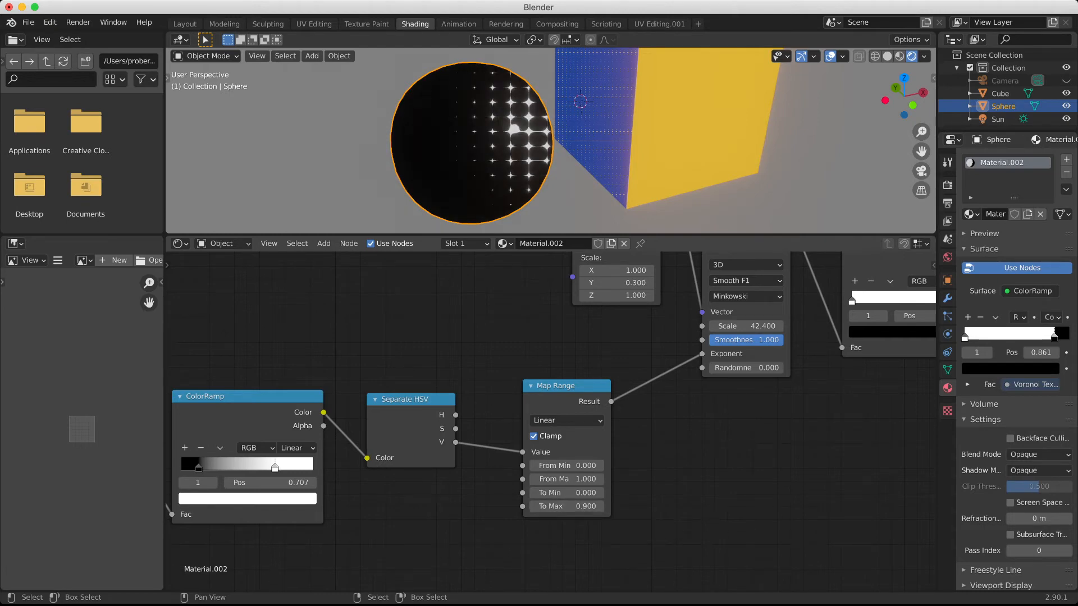
click(600, 507)
click(600, 506)
click(600, 506)
click(599, 507)
click(599, 507)
click(600, 506)
click(600, 506)
click(600, 506)
click(600, 507)
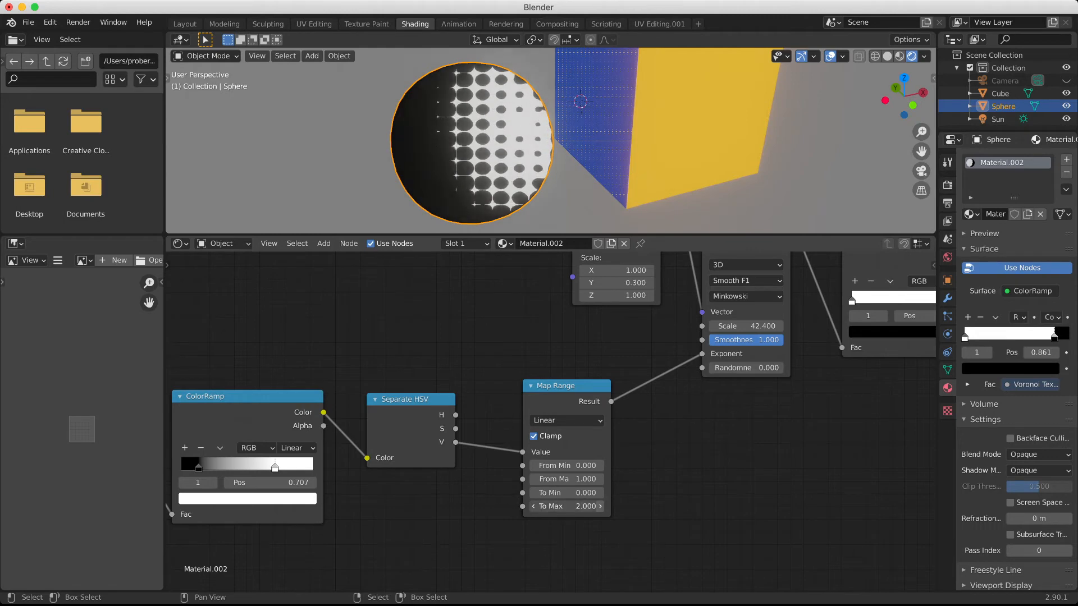
click(600, 506)
click(600, 506)
click(599, 506)
click(600, 506)
click(599, 506)
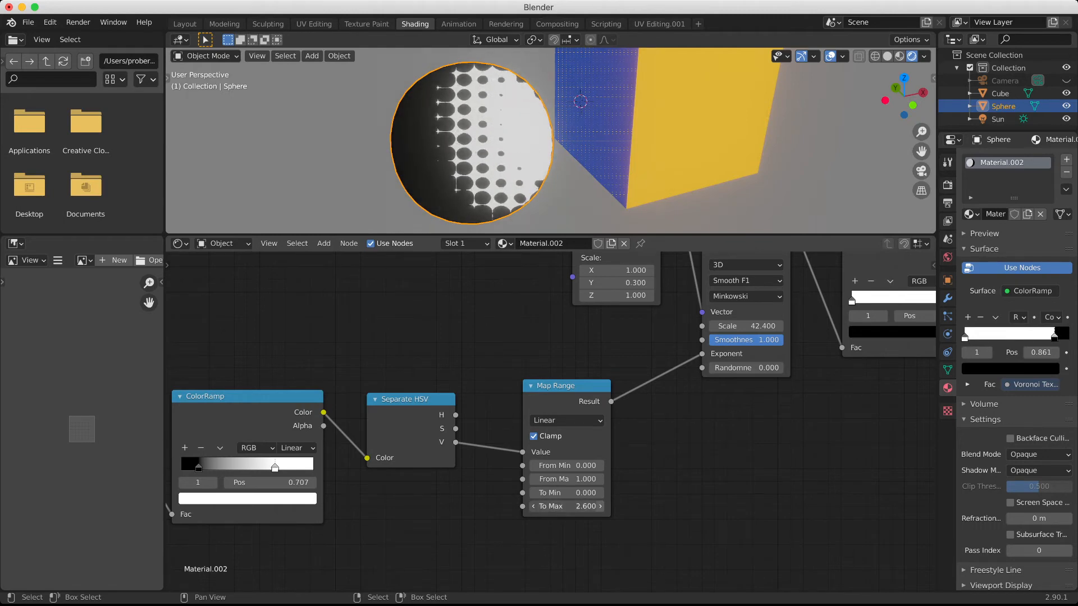
click(600, 507)
click(600, 506)
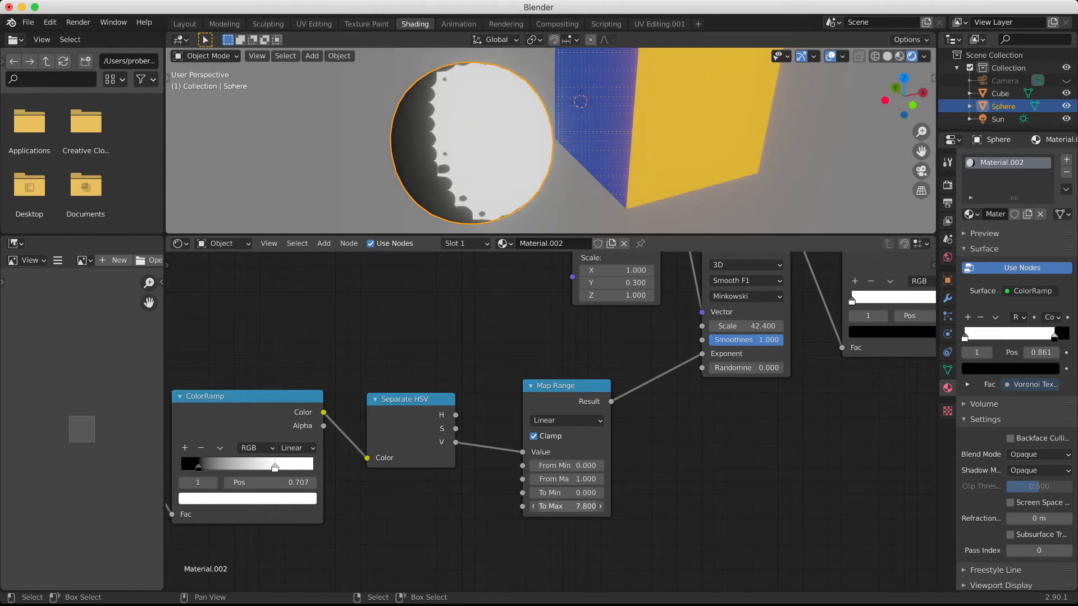
Turn off Clamp on the Map Range node and set its To Max to 4.2
mouse_move(566, 506)
mouse_down()
mouse_move(590, 506)
mouse_move(562, 506)
mouse_move(571, 506)
mouse_up()
click(533, 436)
mouse_move(584, 506)
mouse_down()
mouse_move(545, 506)
mouse_move(564, 506)
mouse_up()
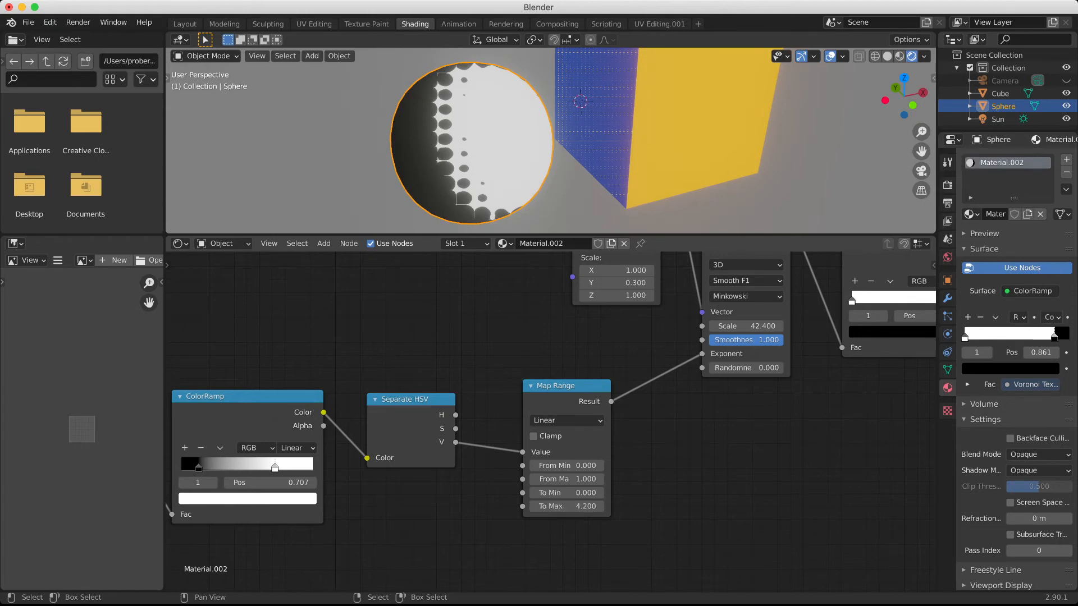
Select the Sun light and rotate it about the global Z axis to test the light direction on the sphere and cube
mouse_move(618, 140)
middle_down()
mouse_move(552, 127)
mouse_move(613, 131)
middle_up()
scroll(584, 135, down, 5)
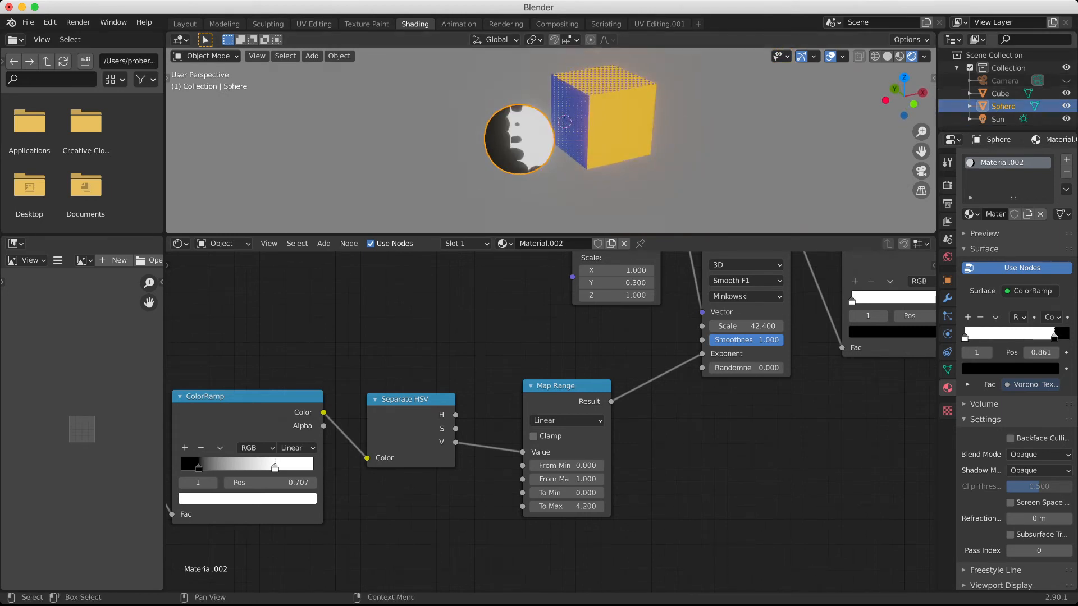
click(997, 119)
key(r)
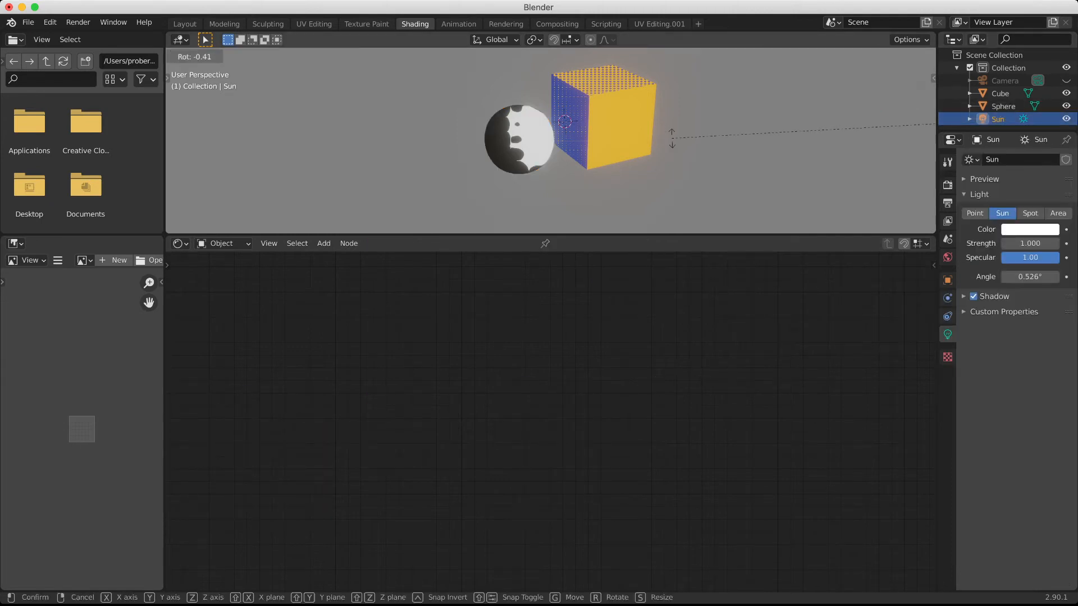
key(z)
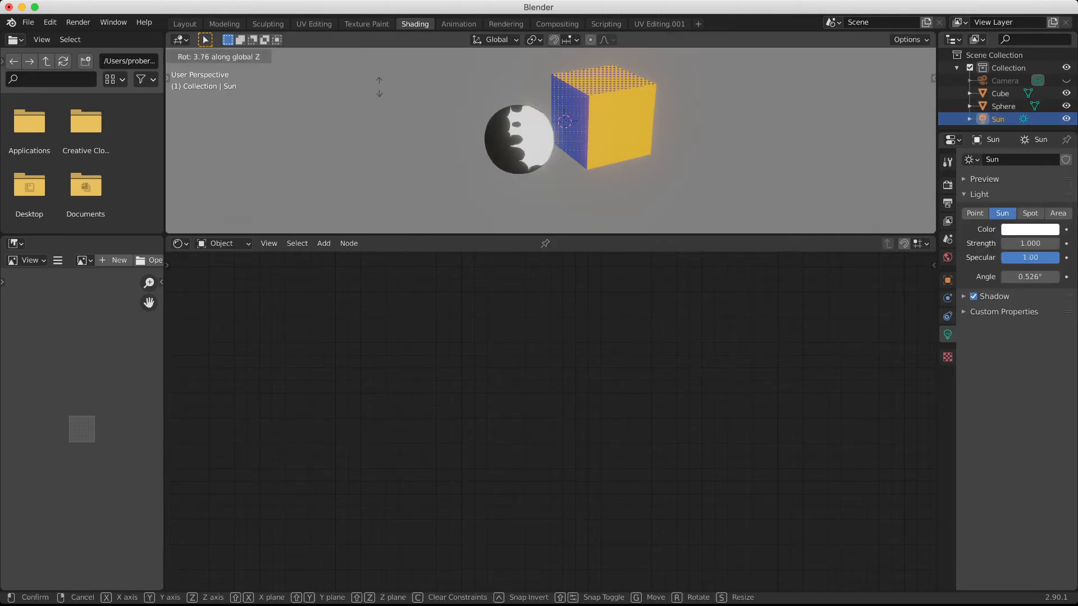
key(z)
click(755, 149)
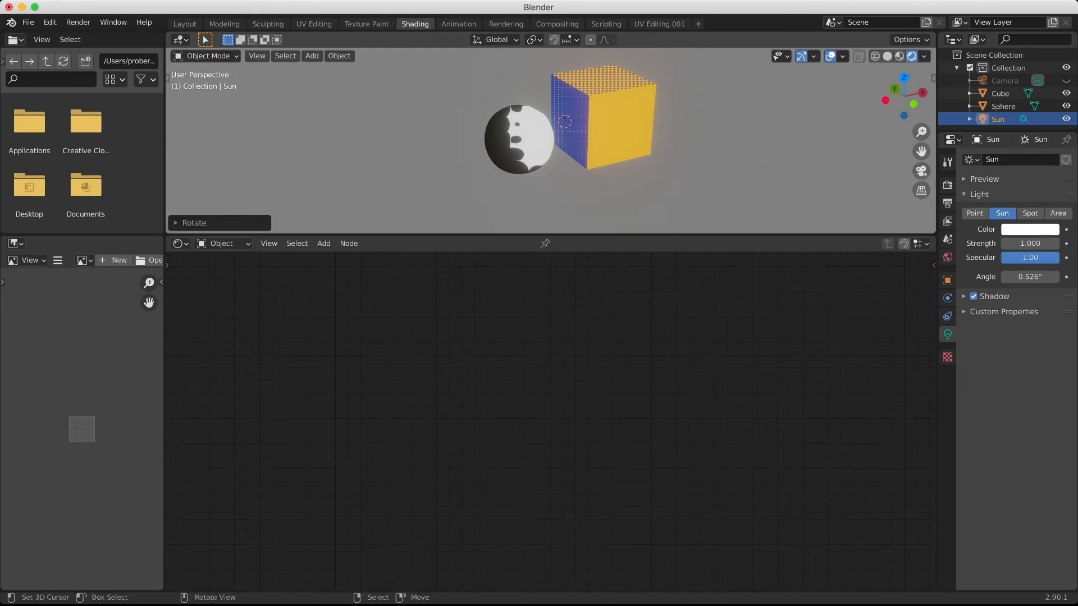
key(r)
key(z)
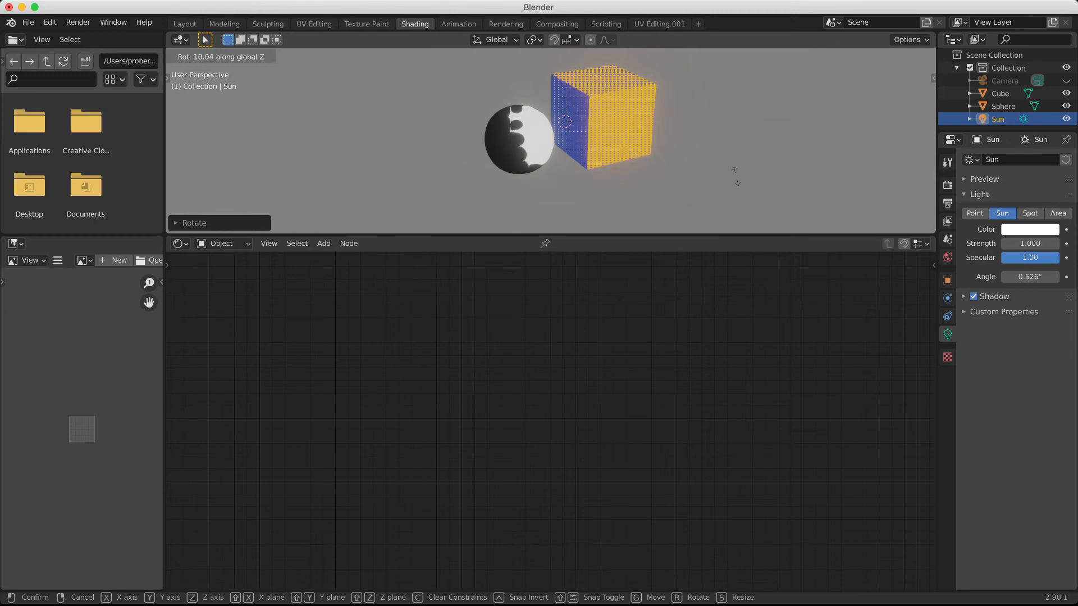
click(739, 102)
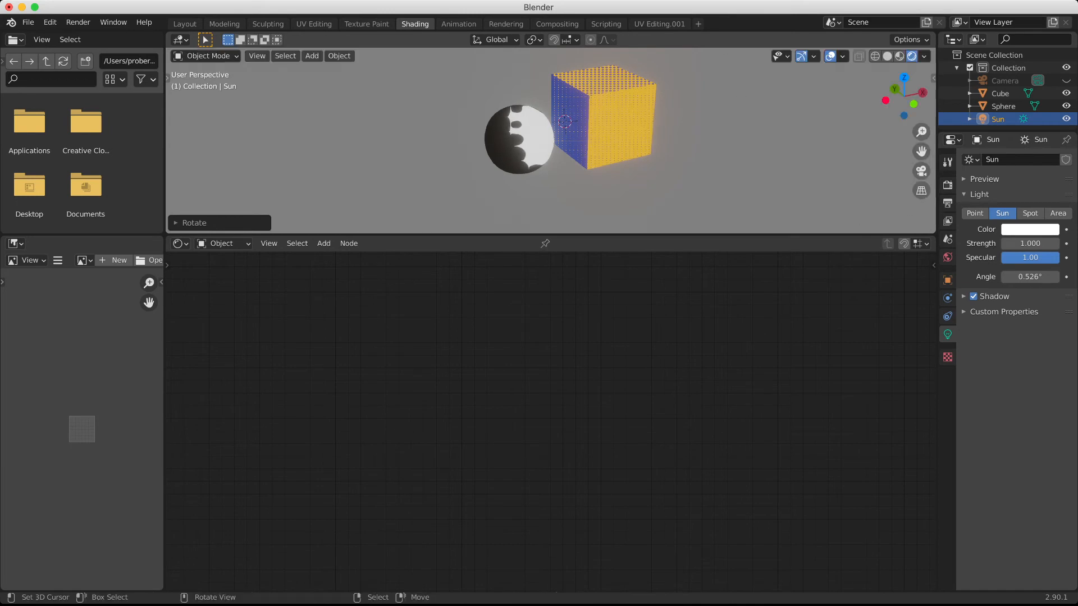
Select the sphere again and move its Voronoi Texture, Mapping and Texture Coordinate nodes closer to the final ColorRamp
right_click(518, 139)
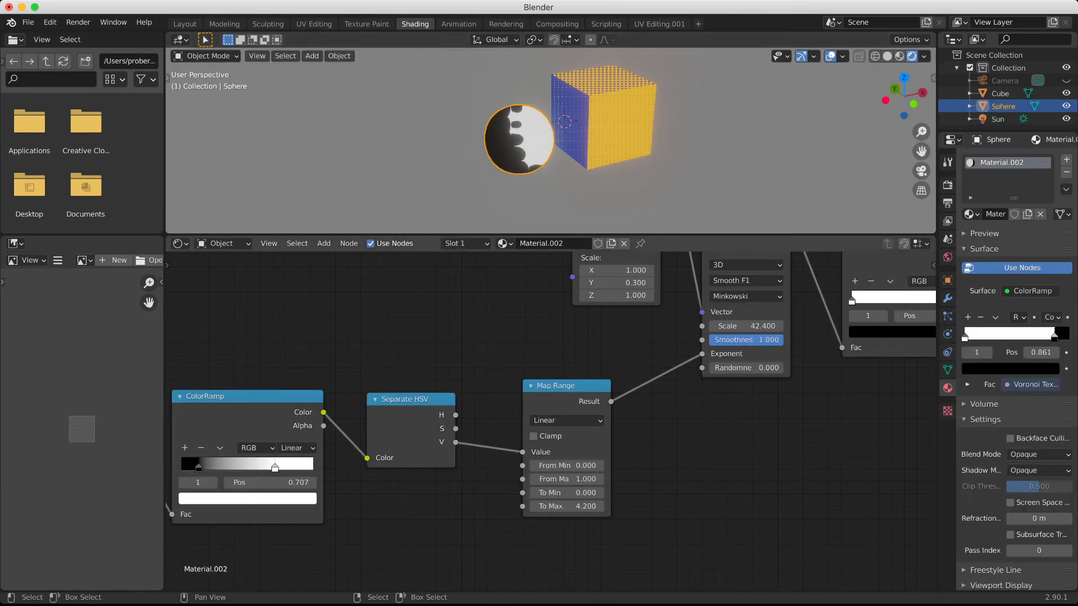
alt+drag(617, 427, 594, 472)
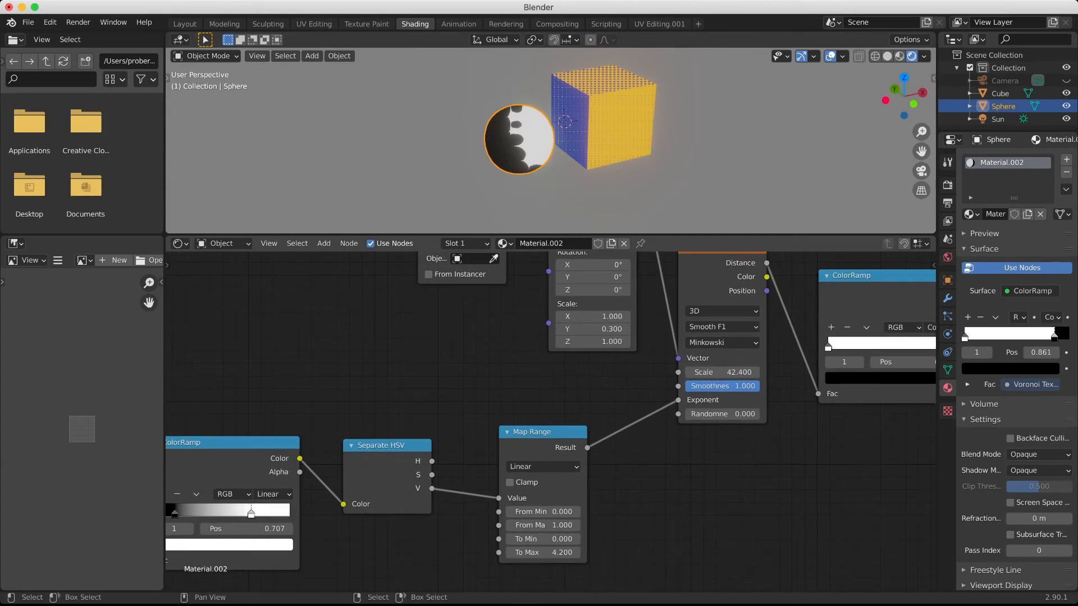
scroll(550, 421, down, 4)
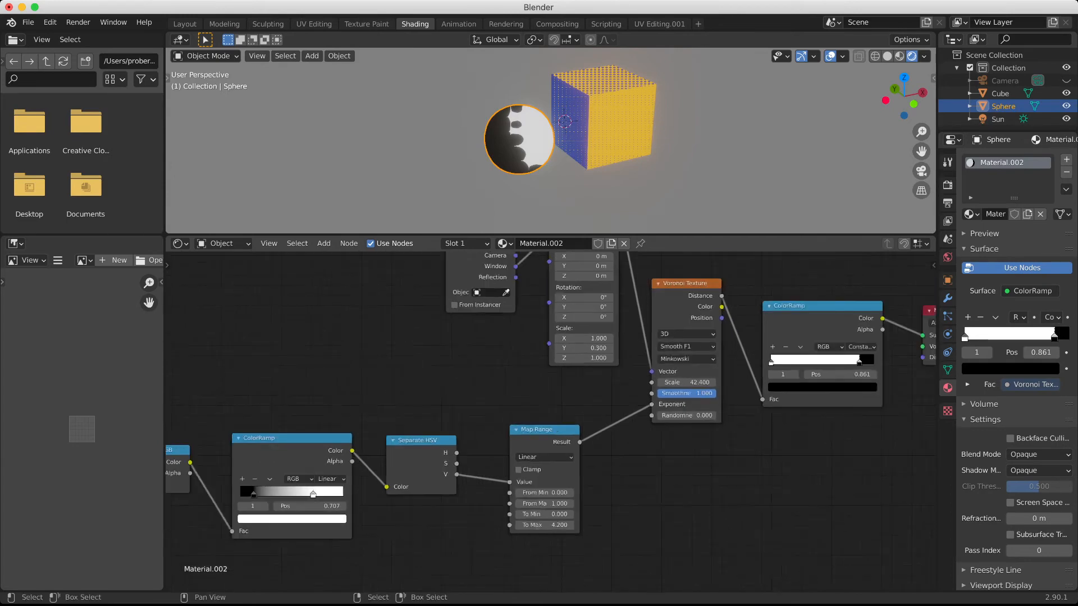
alt+drag(550, 421, 663, 423)
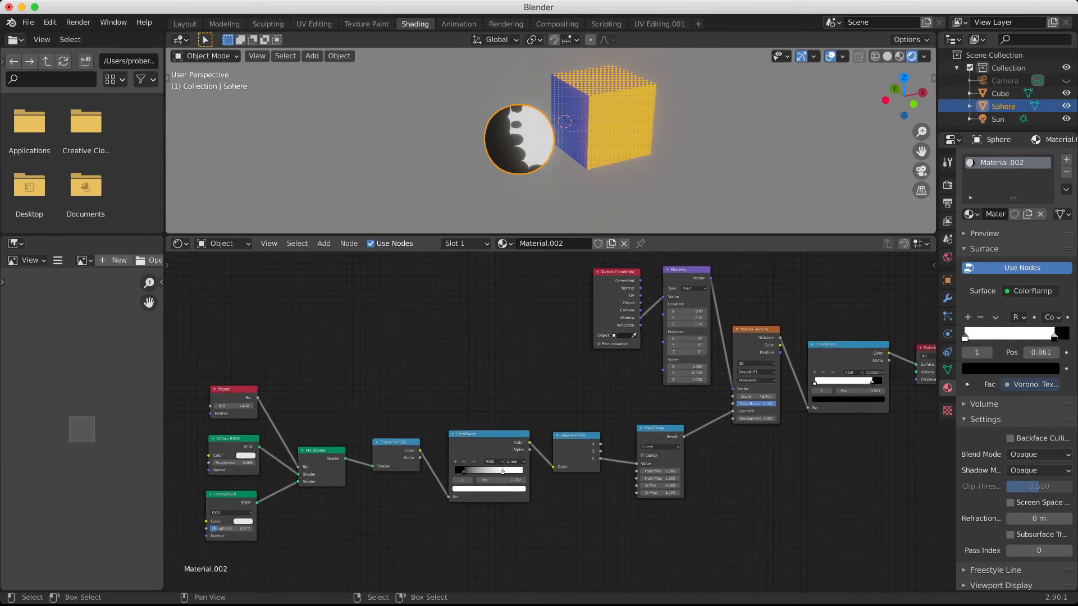
drag(756, 329, 769, 325)
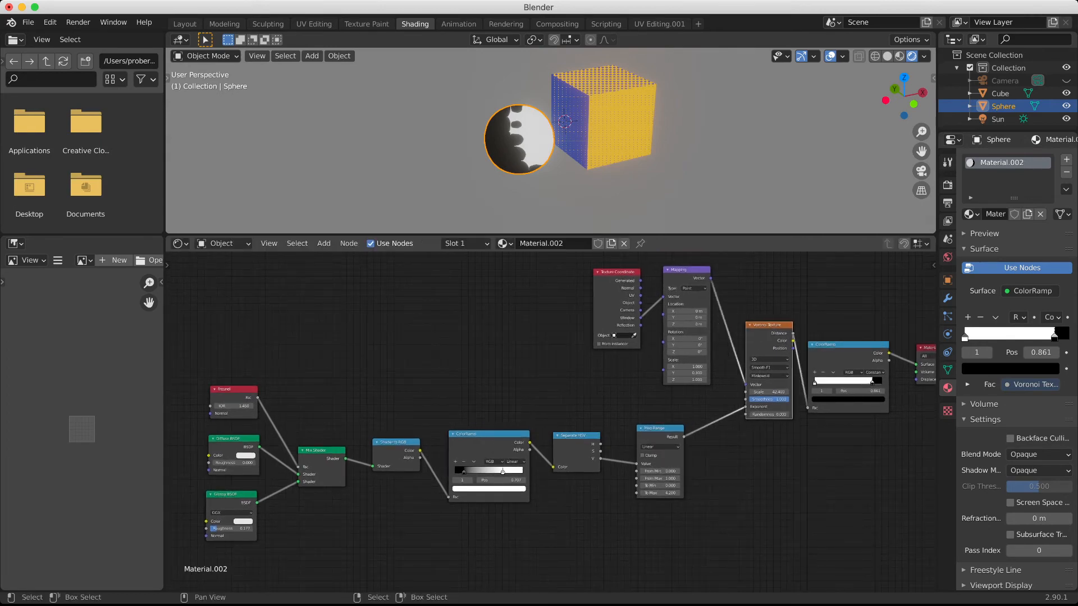
drag(686, 270, 703, 283)
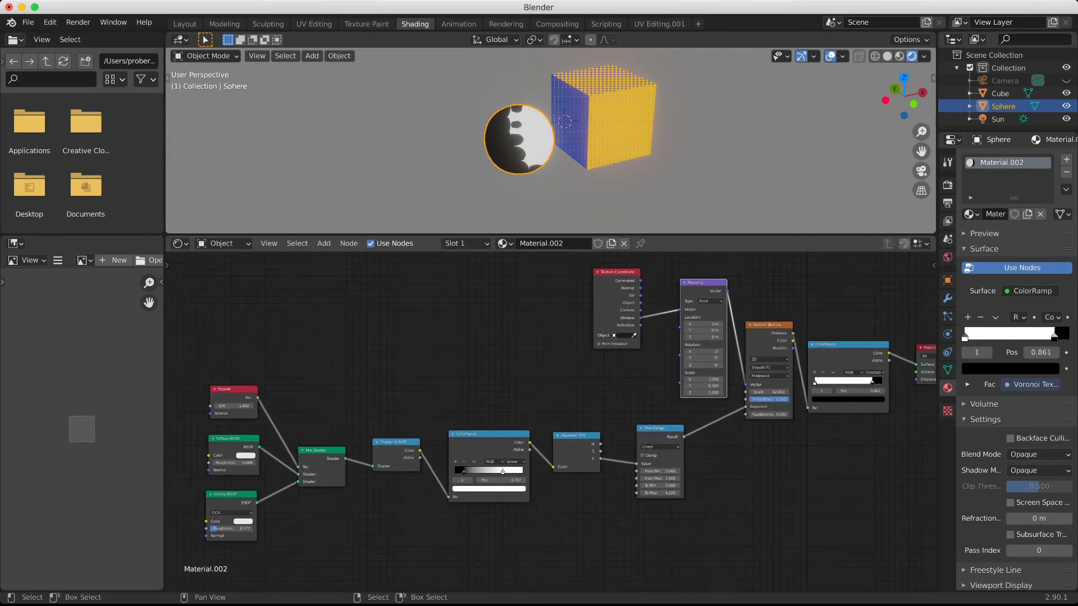
drag(618, 272, 639, 271)
Move Map Range, Separate HSV, the shading ColorRamp, Shader to RGB and the shader nodes closer together toward the Voronoi Texture
drag(657, 429, 701, 419)
drag(572, 435, 648, 441)
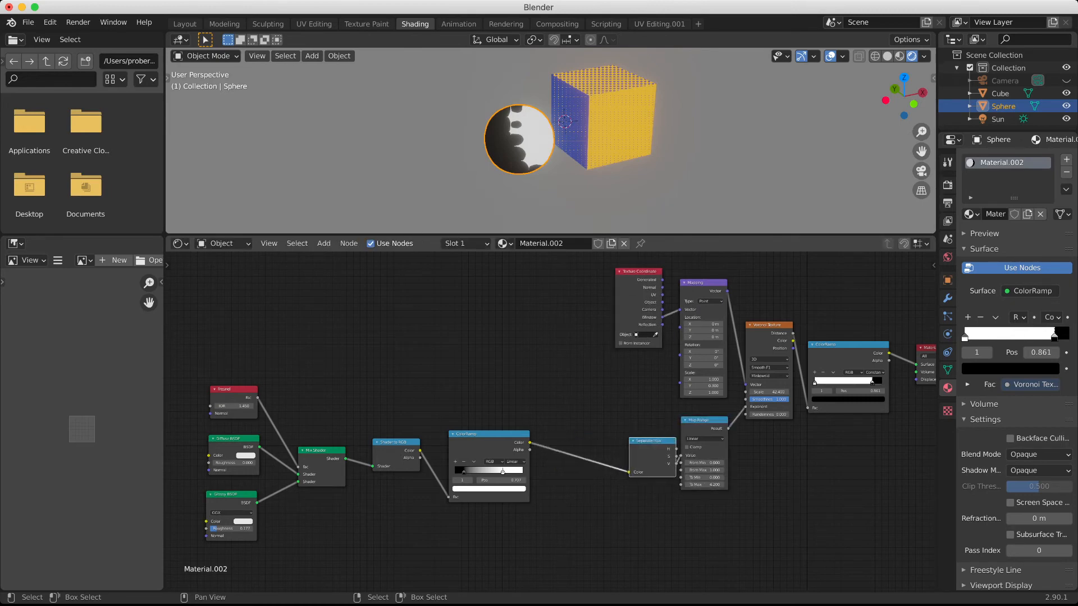
drag(466, 434, 543, 435)
drag(396, 443, 485, 446)
drag(201, 354, 315, 540)
drag(320, 450, 415, 445)
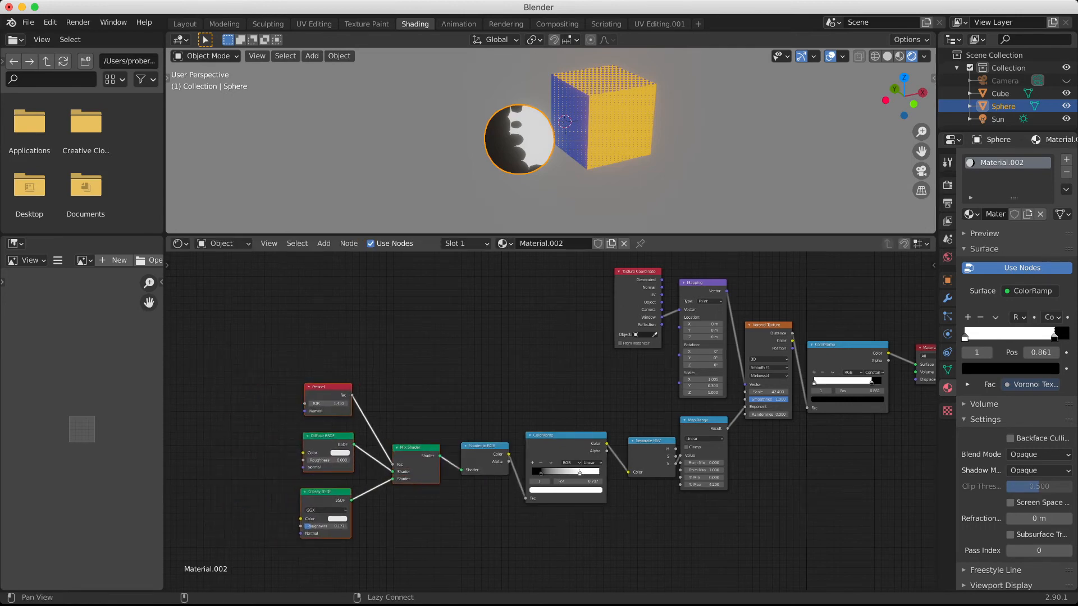
Combine all nodes except the Material Output into a node group, then deselect everything inside it
scroll(550, 404, right, 2)
drag(248, 272, 836, 543)
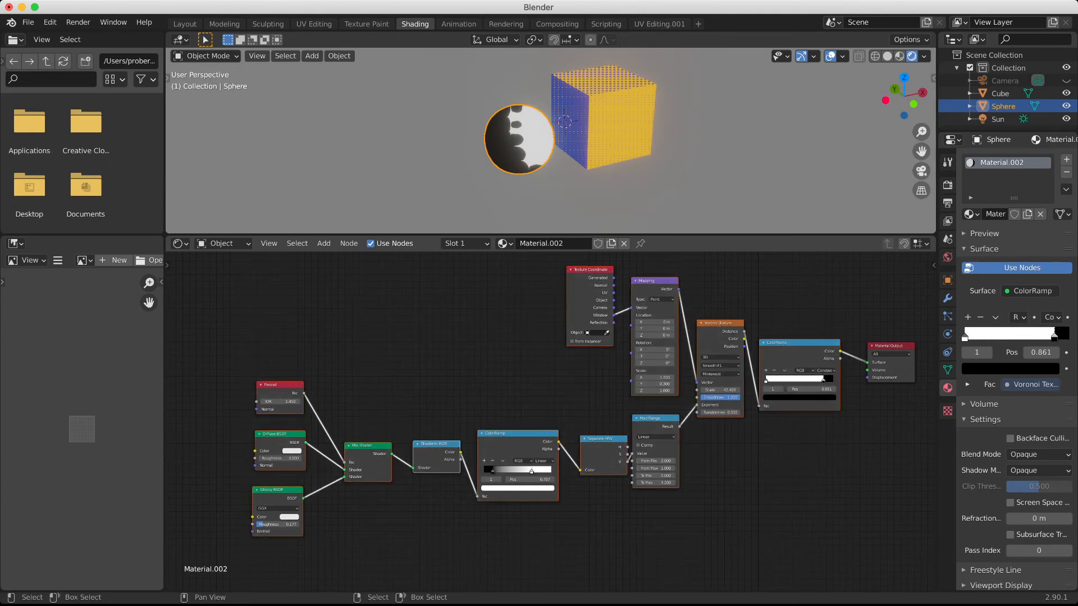
key(ctrl+g)
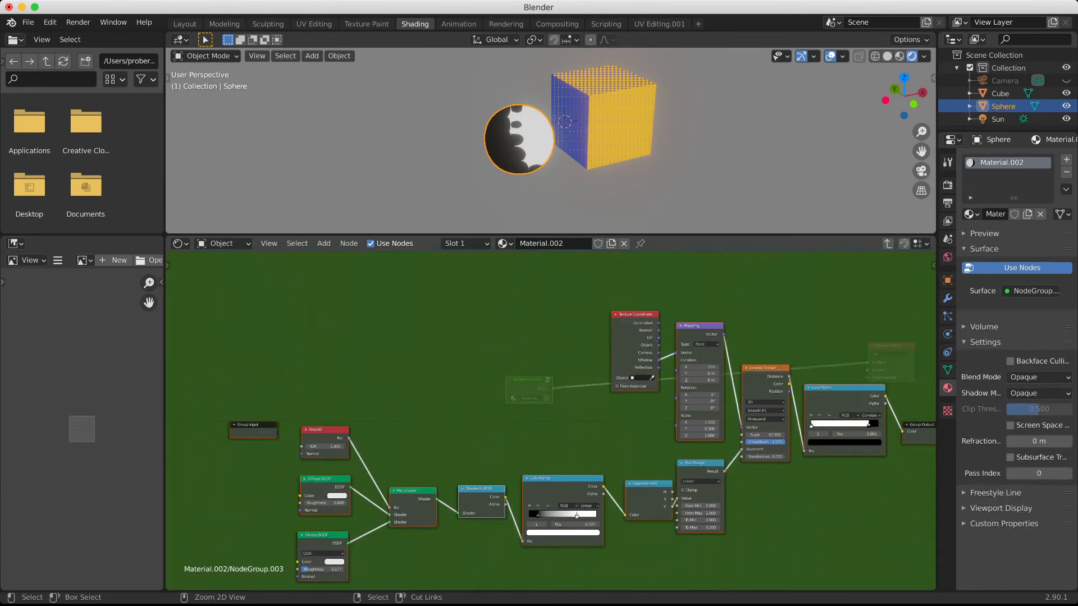
scroll(550, 420, down, 5)
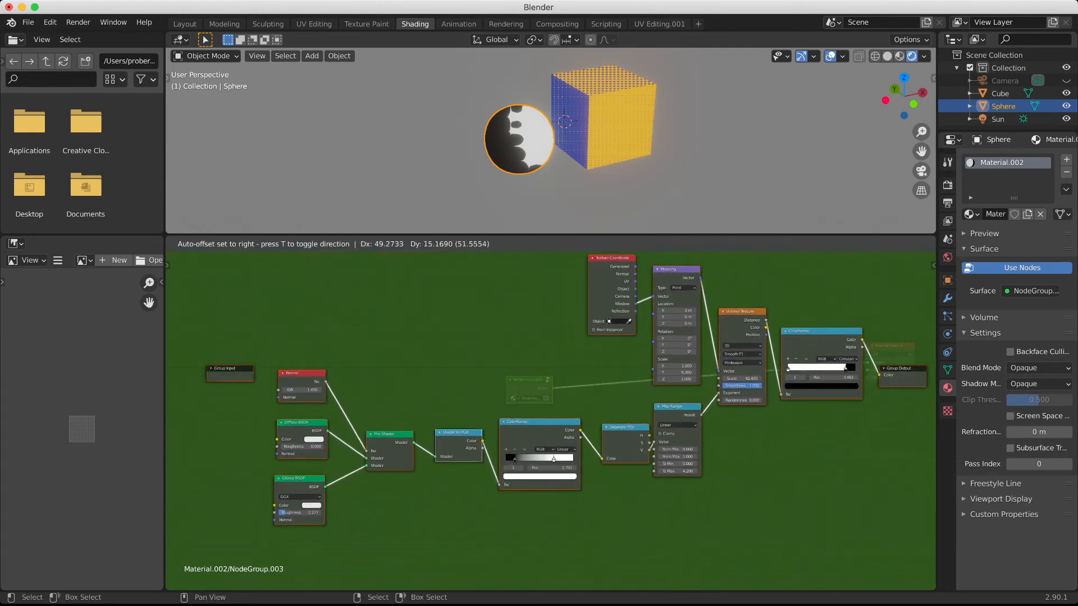
key(Return)
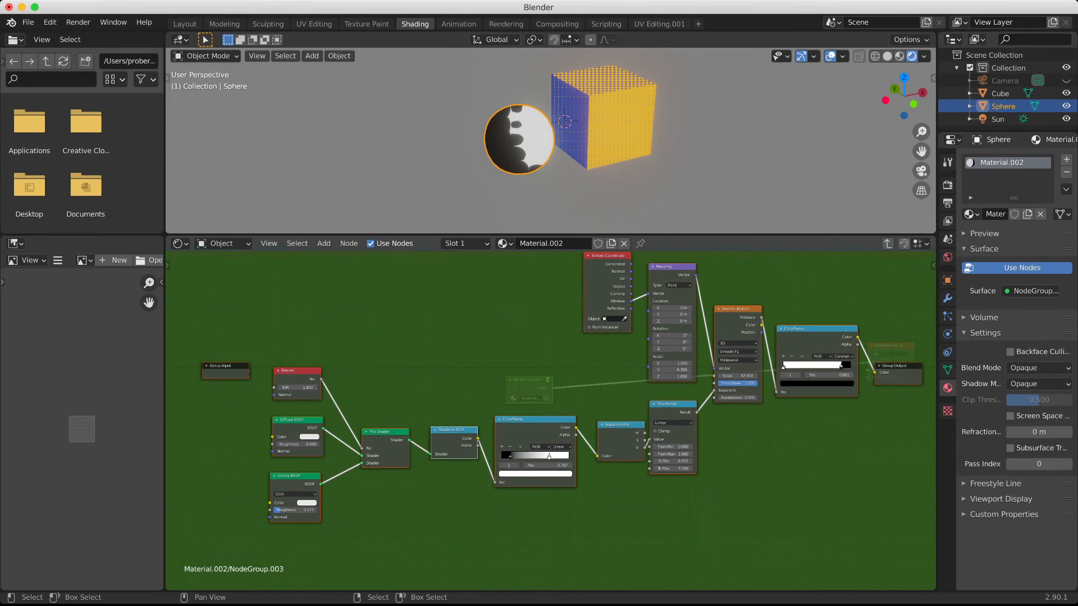
key(alt+a)
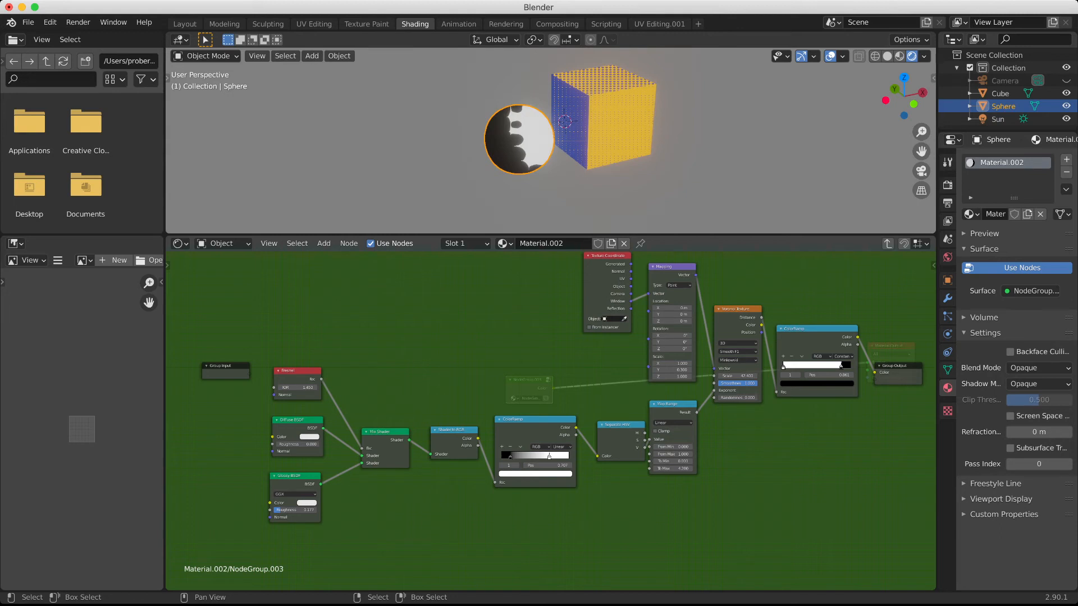
Expose Map Range's To Max and the Voronoi Texture's Scale and Randomness as inputs on the Group Input node
drag(650, 469, 249, 373)
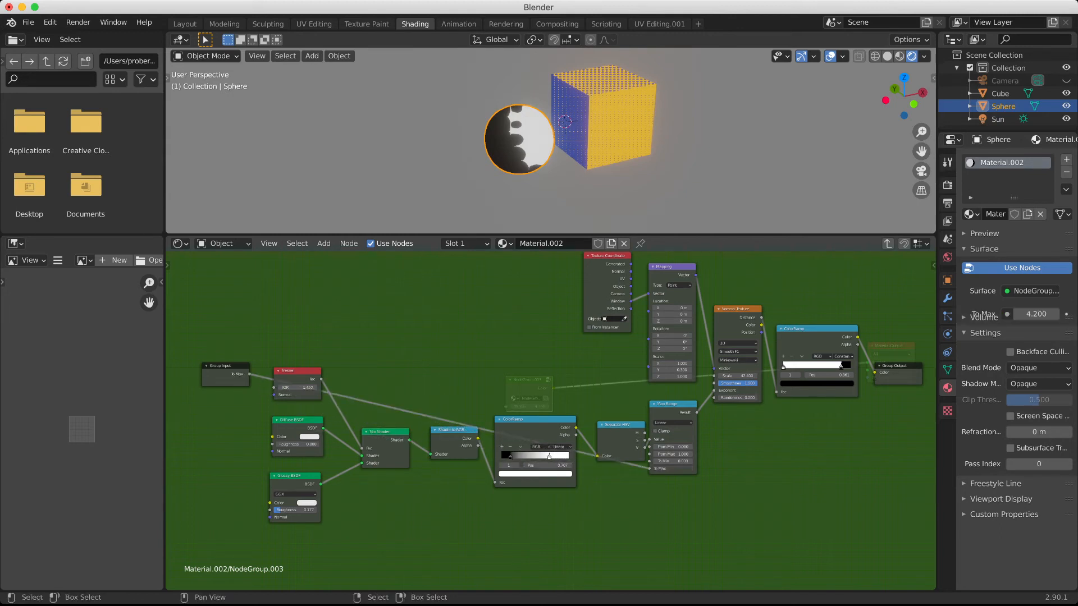
scroll(328, 461, up, 2)
middle_drag(328, 461, 398, 454)
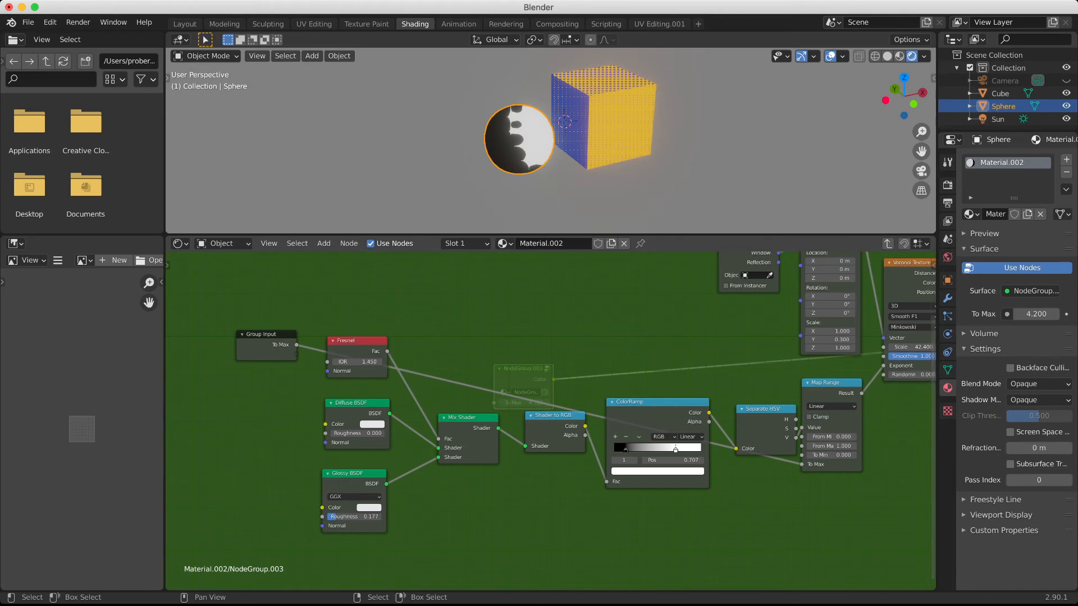
drag(883, 346, 297, 354)
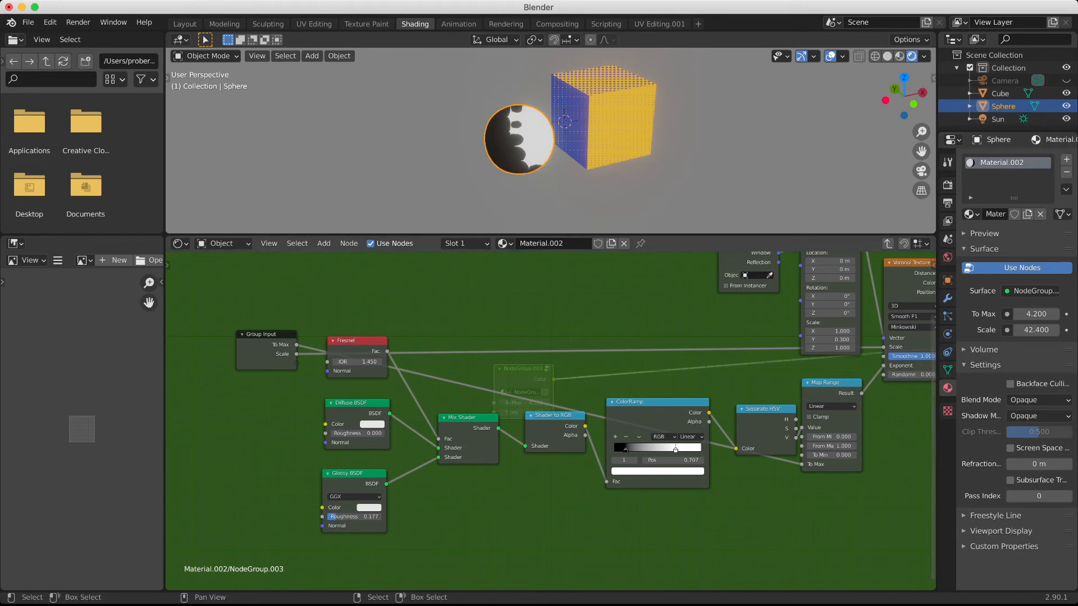
drag(884, 375, 297, 363)
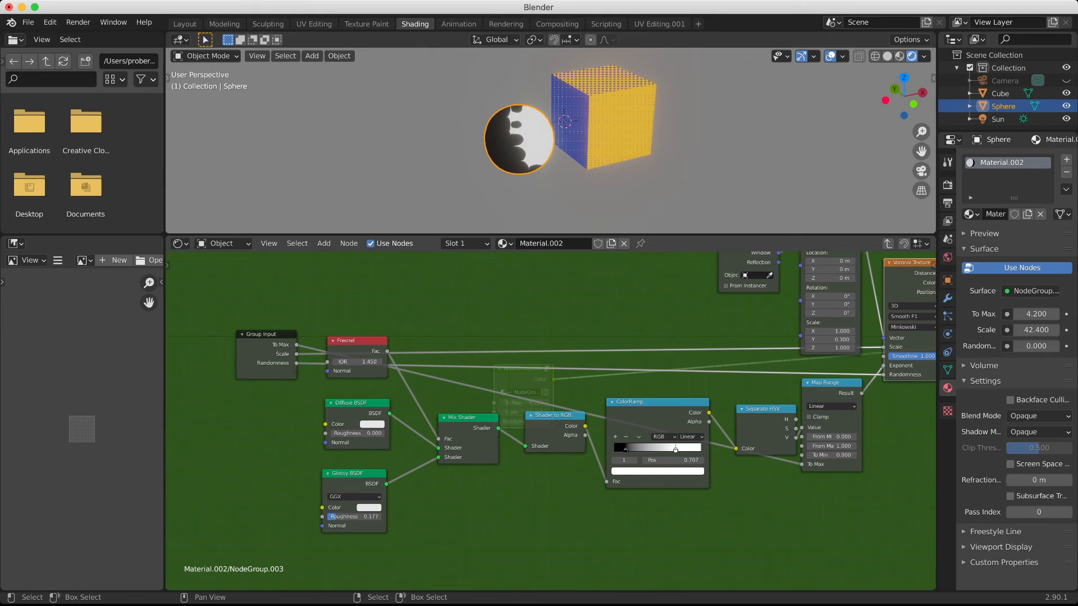
Move the Group Input node away from the Fresnel node and expose the Glossy BSDF's Roughness and the Fresnel's IOR as group inputs
drag(264, 335, 221, 360)
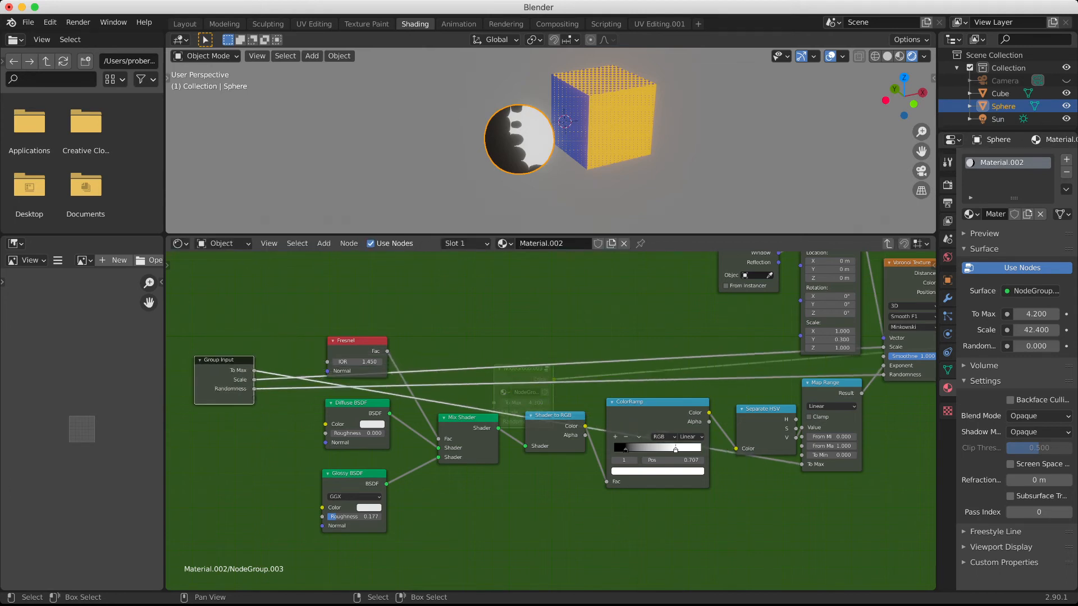
drag(323, 517, 254, 397)
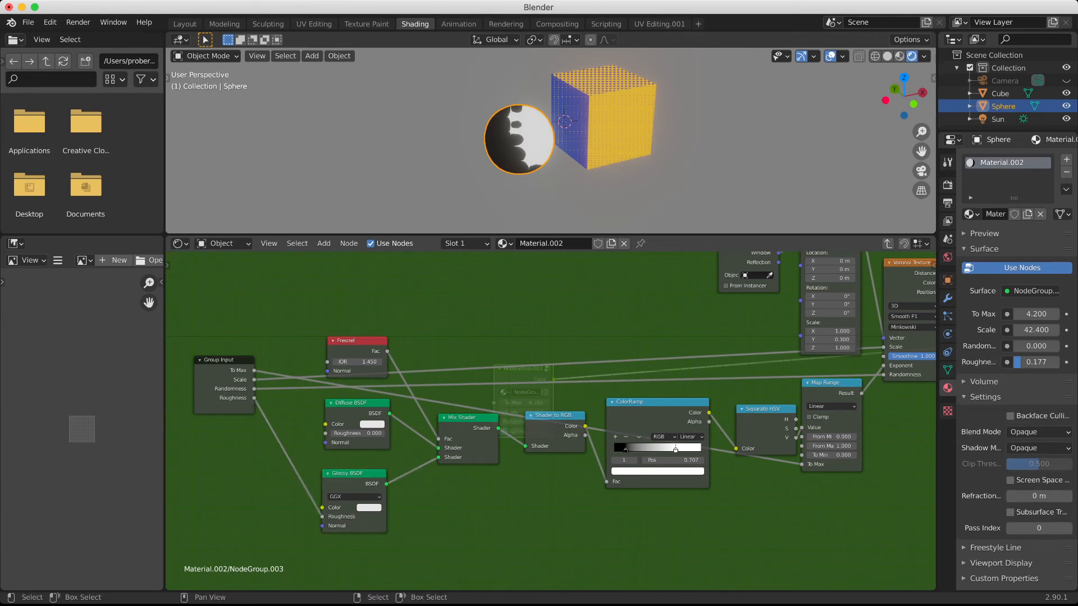
drag(328, 361, 253, 407)
Expose the Fresnel's Normal as a group input and connect that same input to the Diffuse BSDF and Glossy BSDF Normals
drag(359, 341, 254, 416)
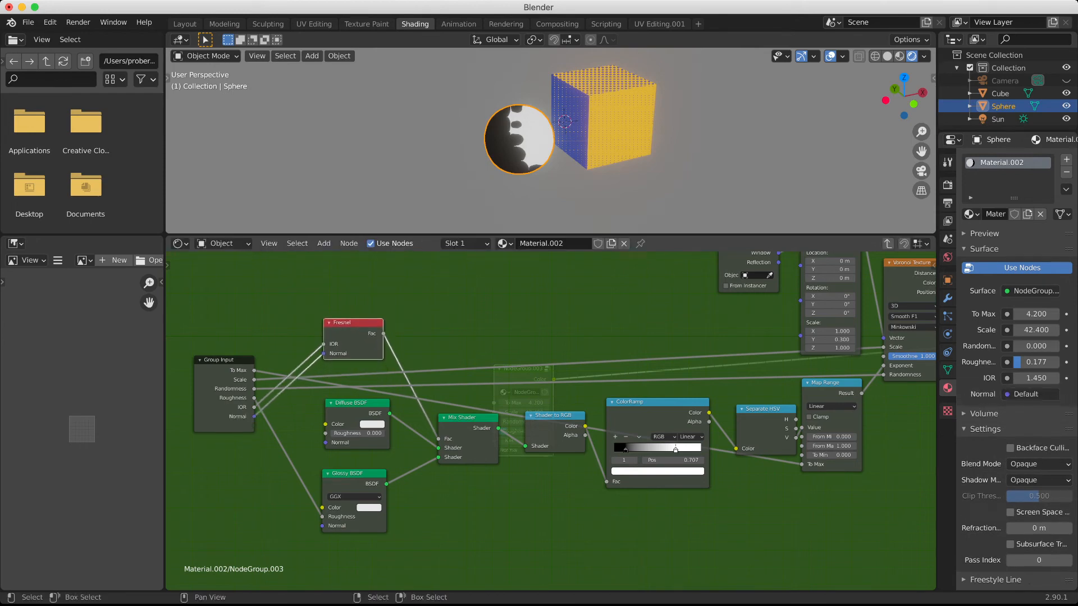
key(alt+a)
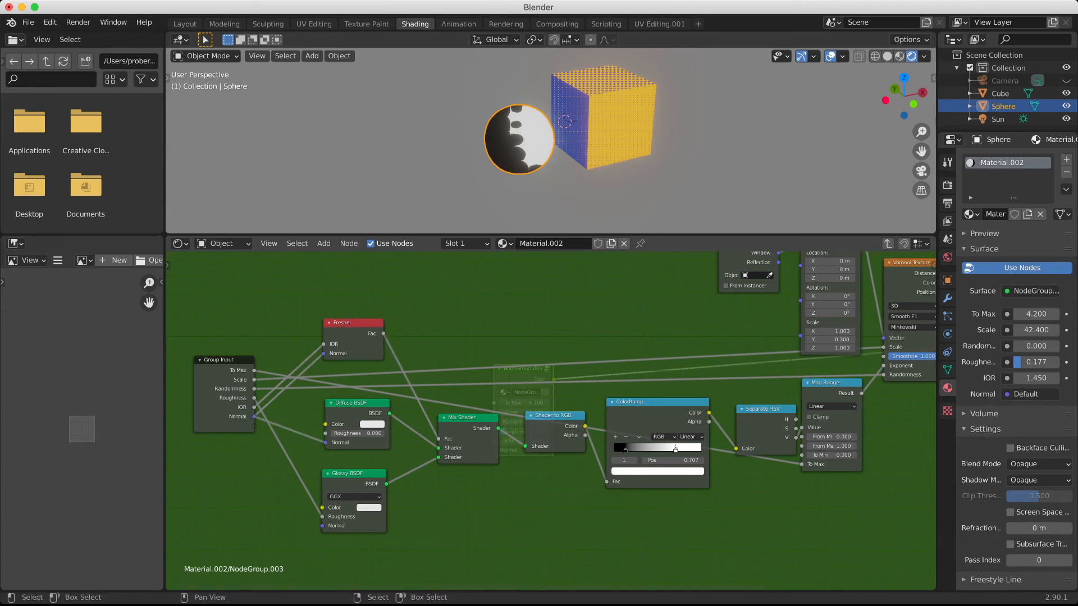
drag(323, 526, 254, 416)
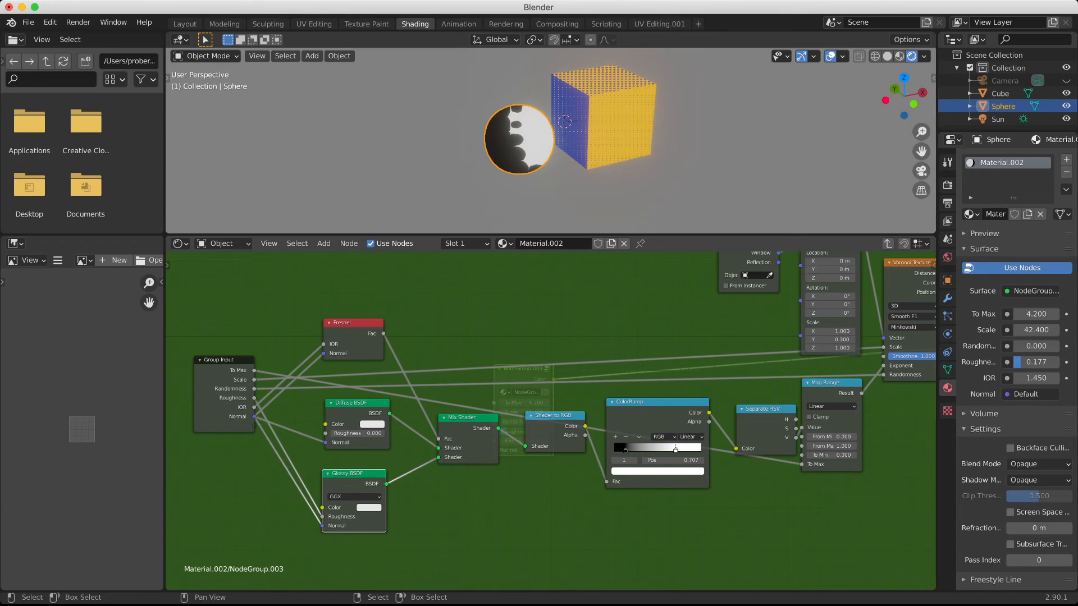
scroll(550, 421, up, 5)
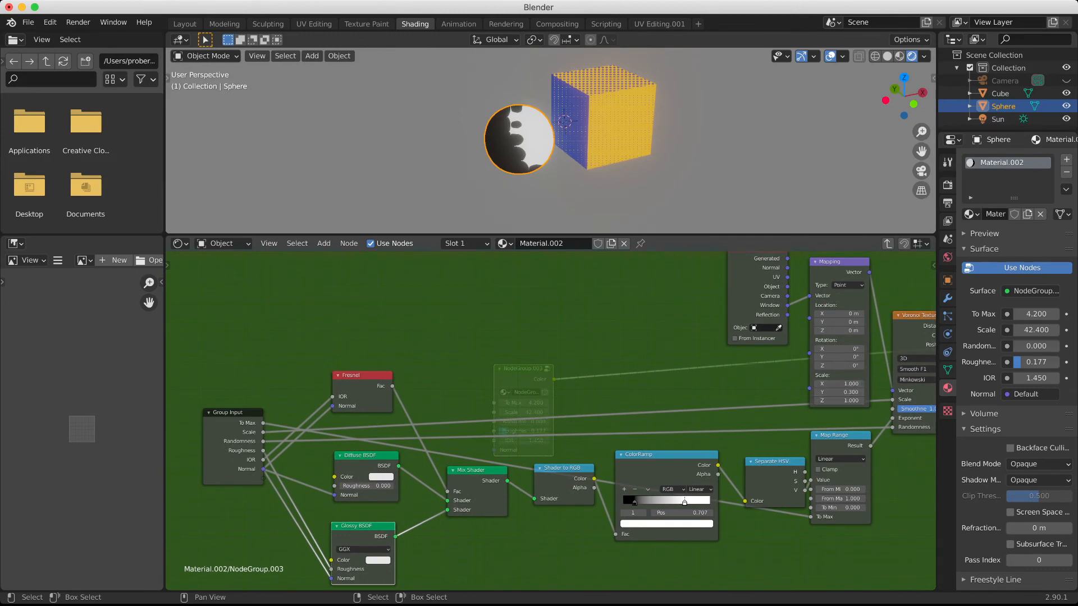
Expose the Mapping node's Scale and the Diffuse BSDF's Color as inputs on the Group Input node
drag(809, 388, 263, 478)
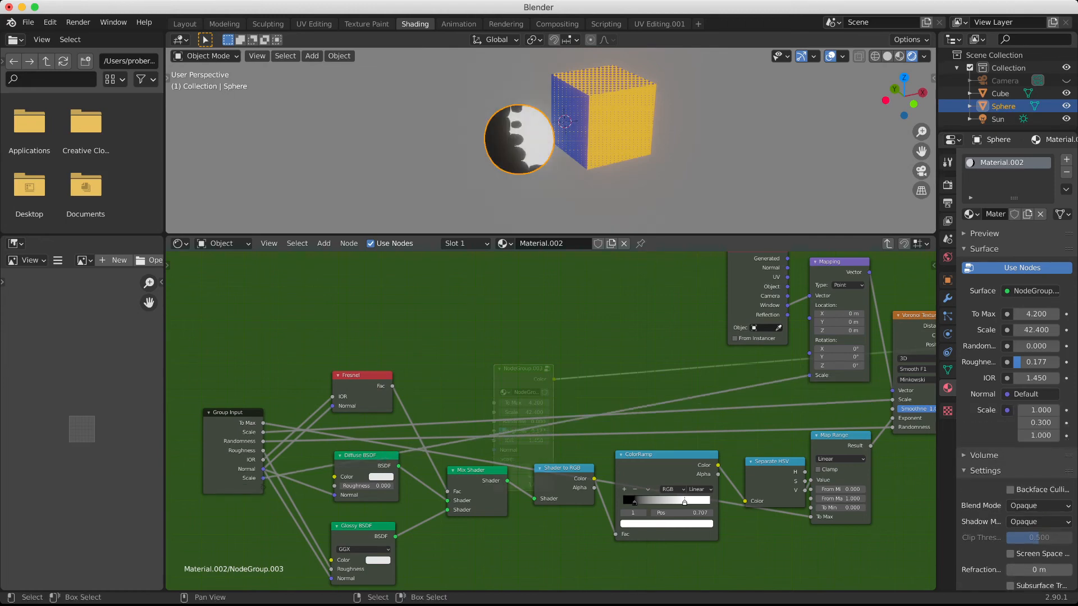
drag(263, 487, 335, 478)
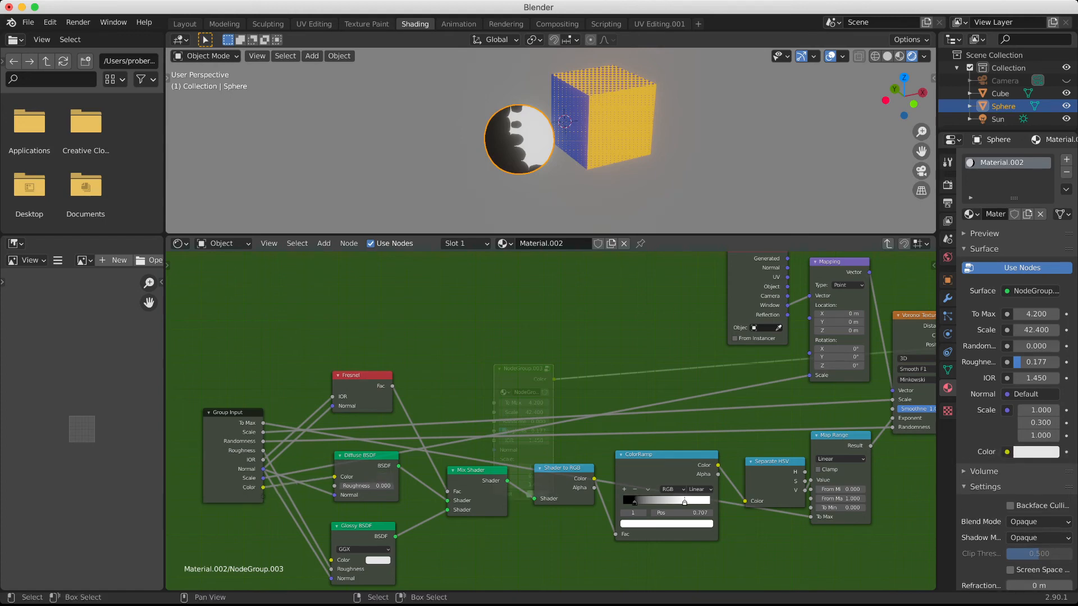
Rename the To Max group input as Screentone Balance in the node group's interface settings
key(n)
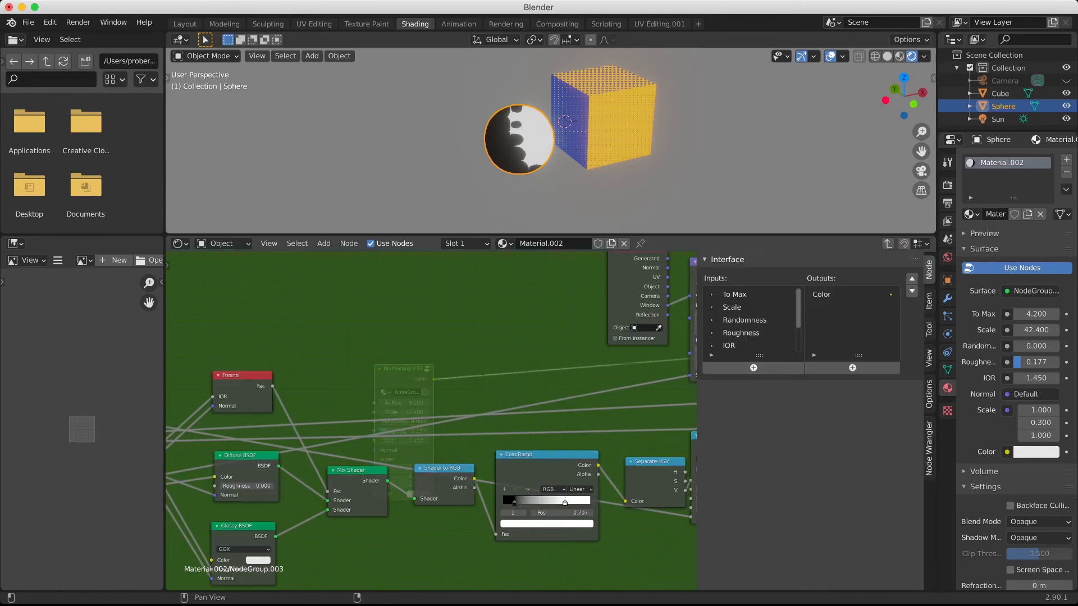
click(747, 294)
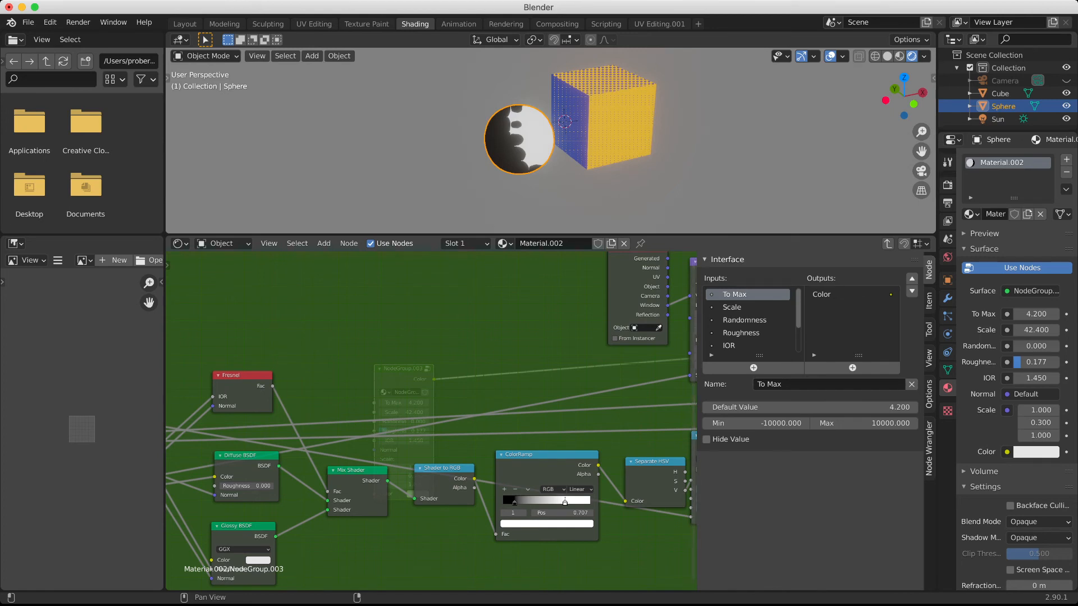
click(772, 384)
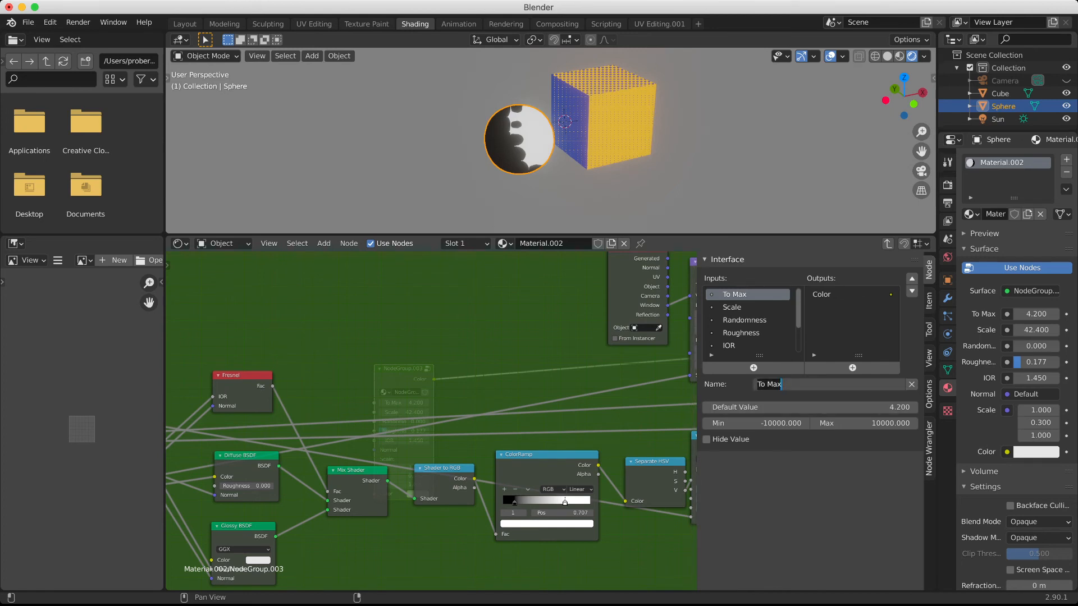
text(Screee)
key(Return)
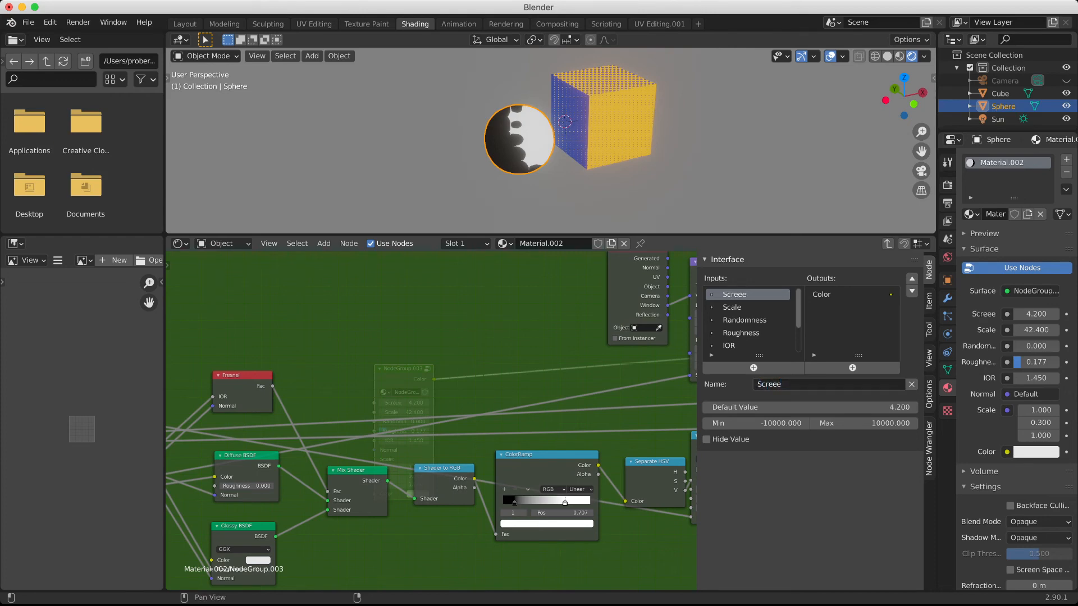
click(771, 384)
key(BackSpace)
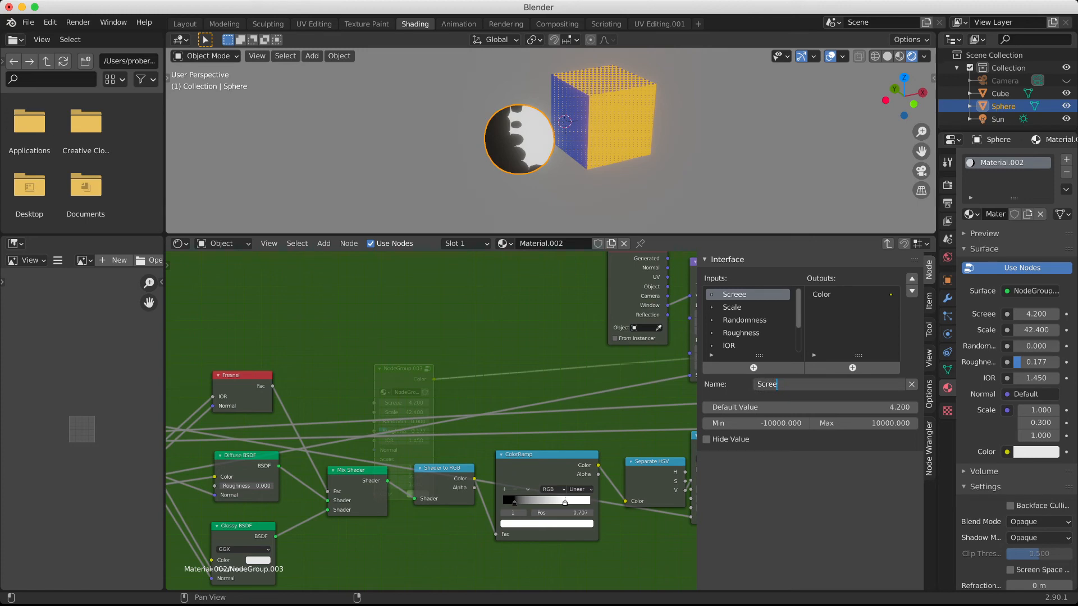
text(ntone Balance)
key(Return)
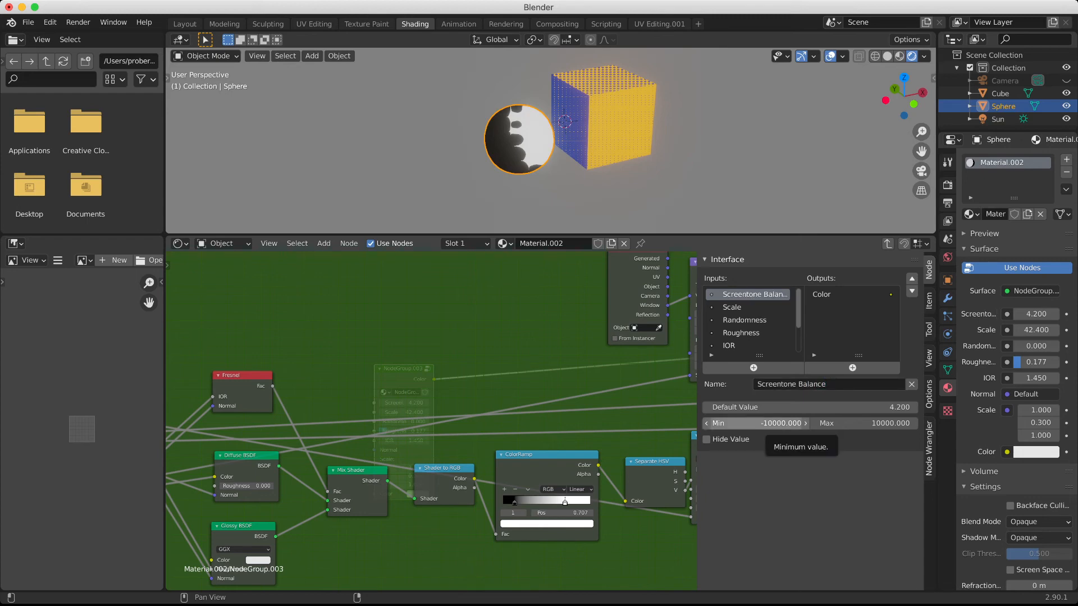
Set the Screentone Balance input's minimum to 0, maximum to 3 and default value to 2
click(780, 424)
text(0)
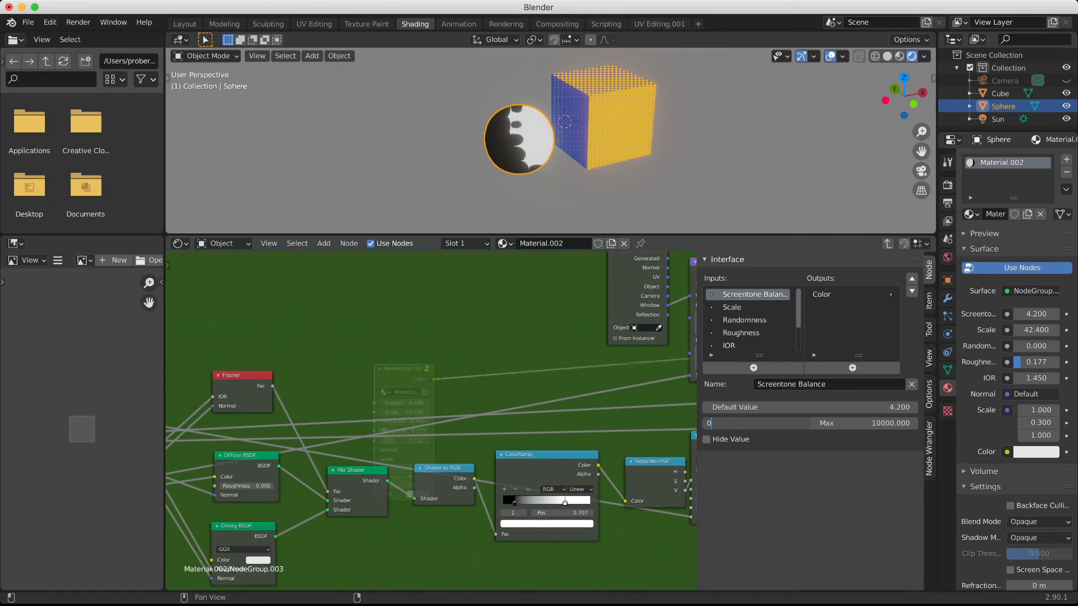
key(Return)
click(810, 407)
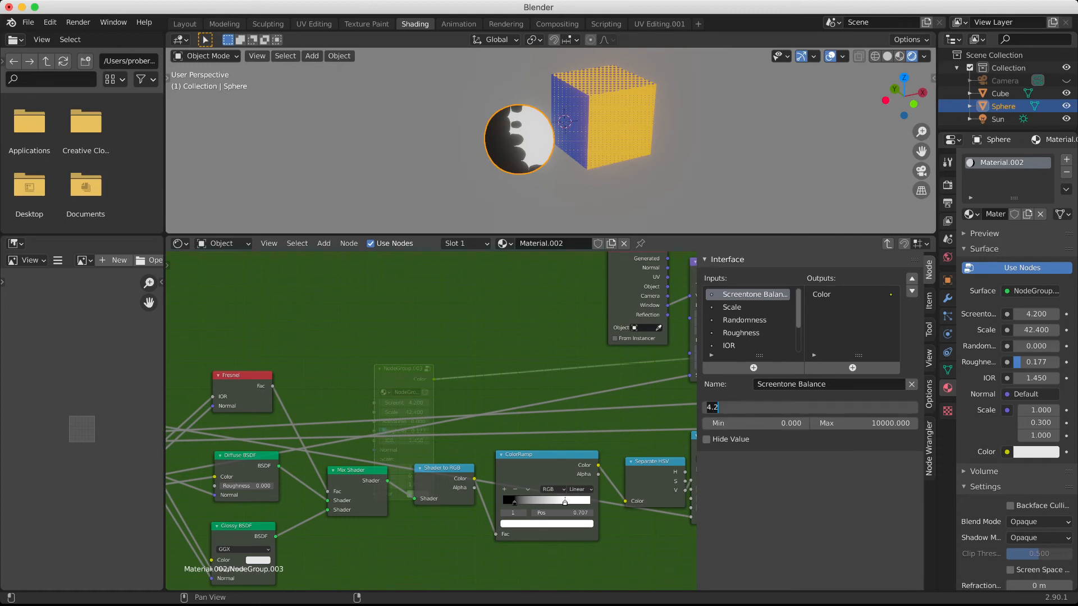
key(Return)
click(864, 423)
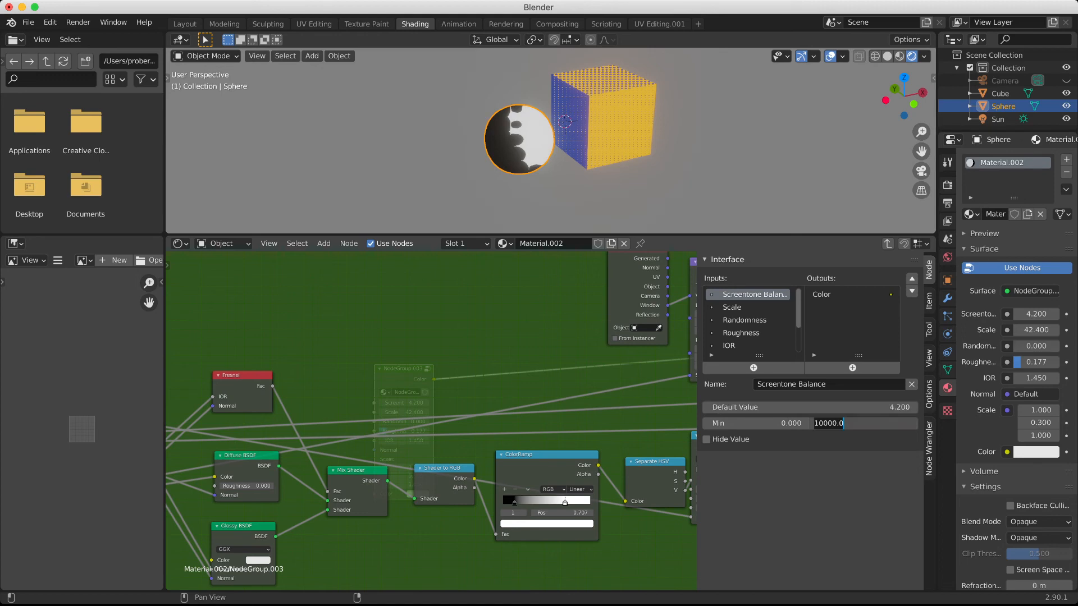
text(3)
key(Return)
click(809, 407)
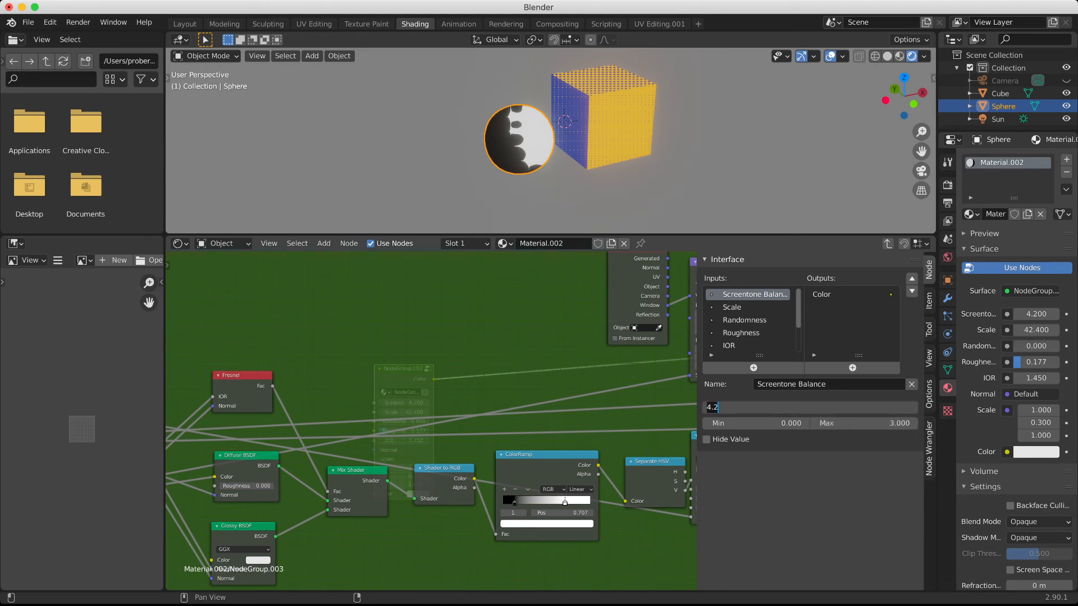
text(2)
key(Return)
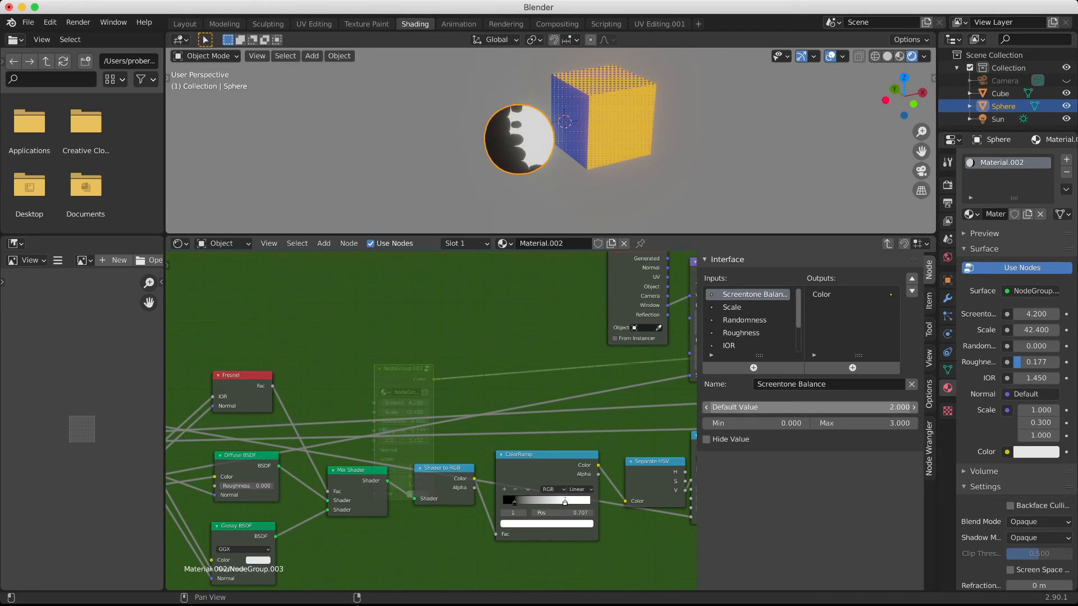
Set the first Scale group input's minimum to 0 and its default value to 200
click(732, 307)
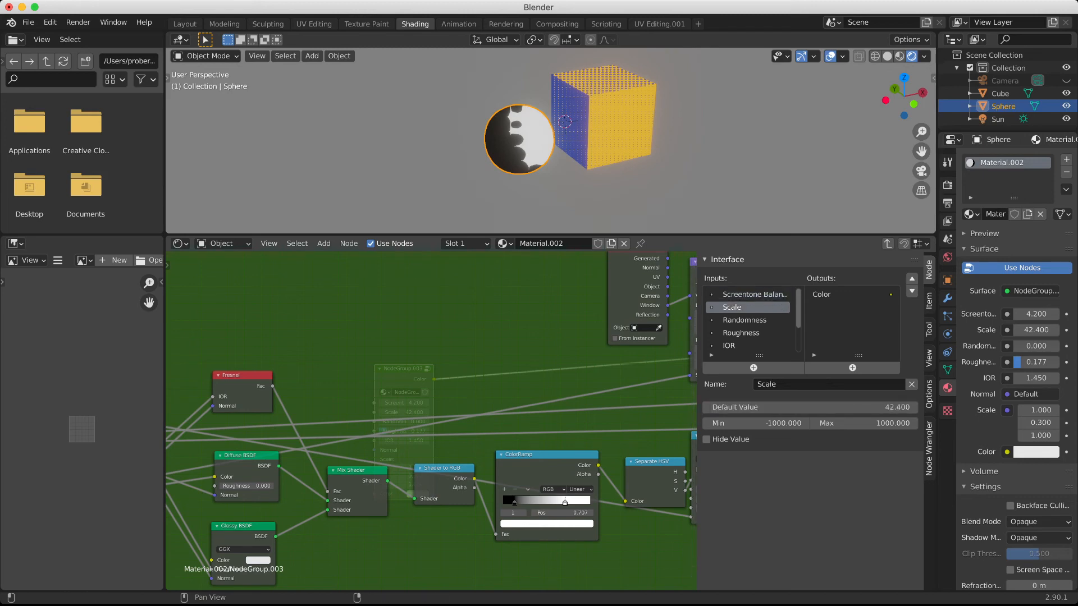
click(755, 424)
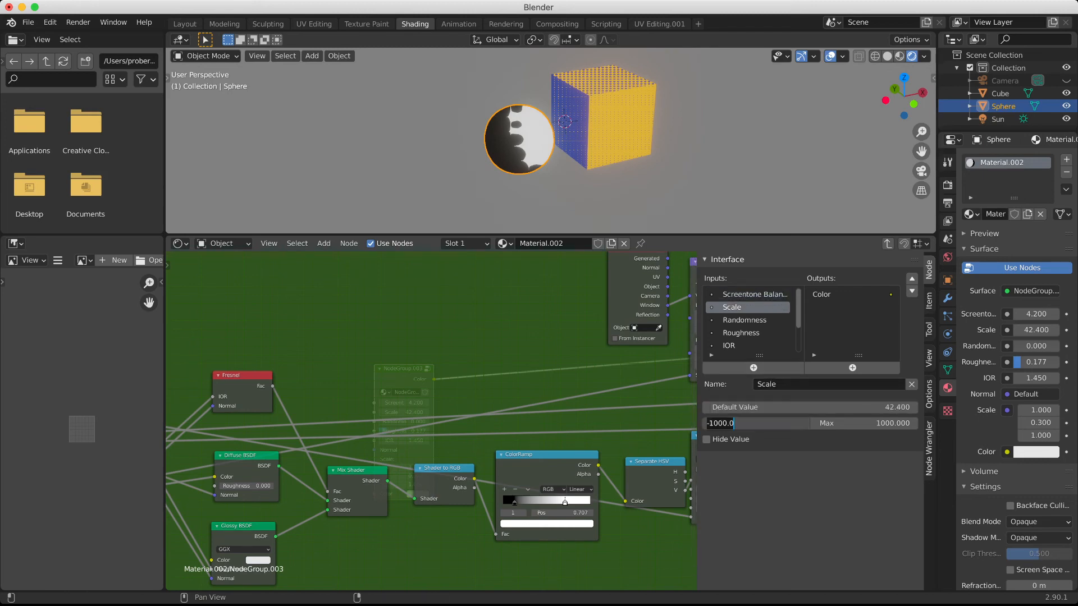
text(0)
key(Return)
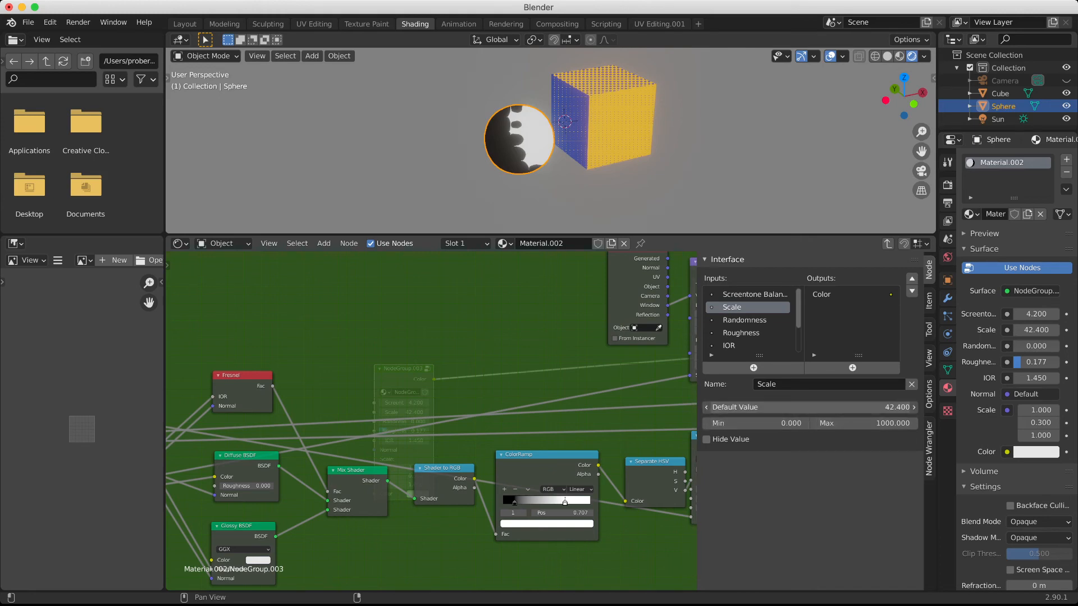
click(808, 407)
text(200)
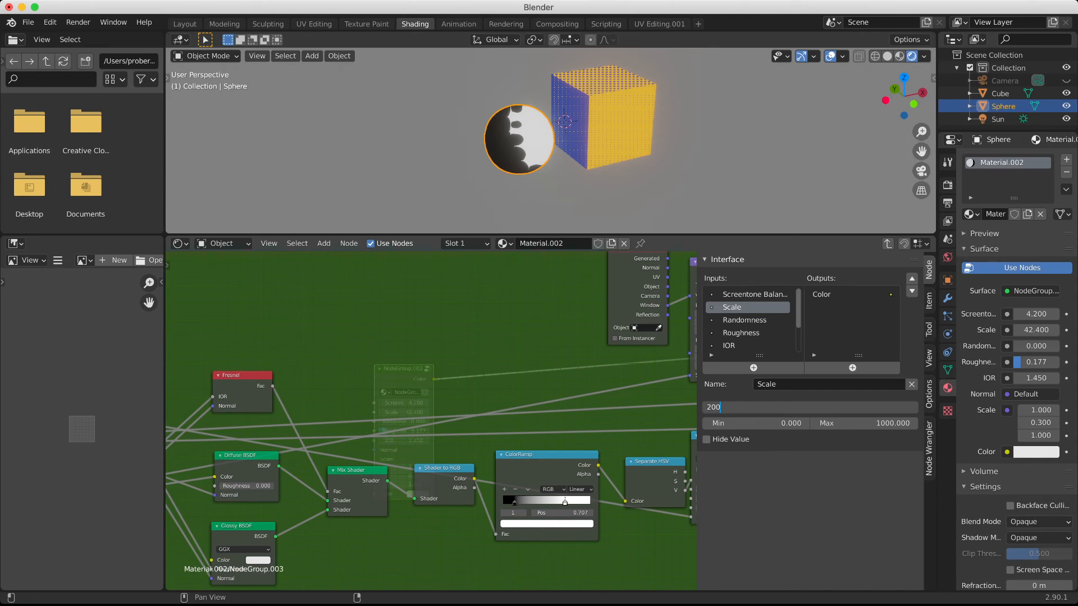
key(Return)
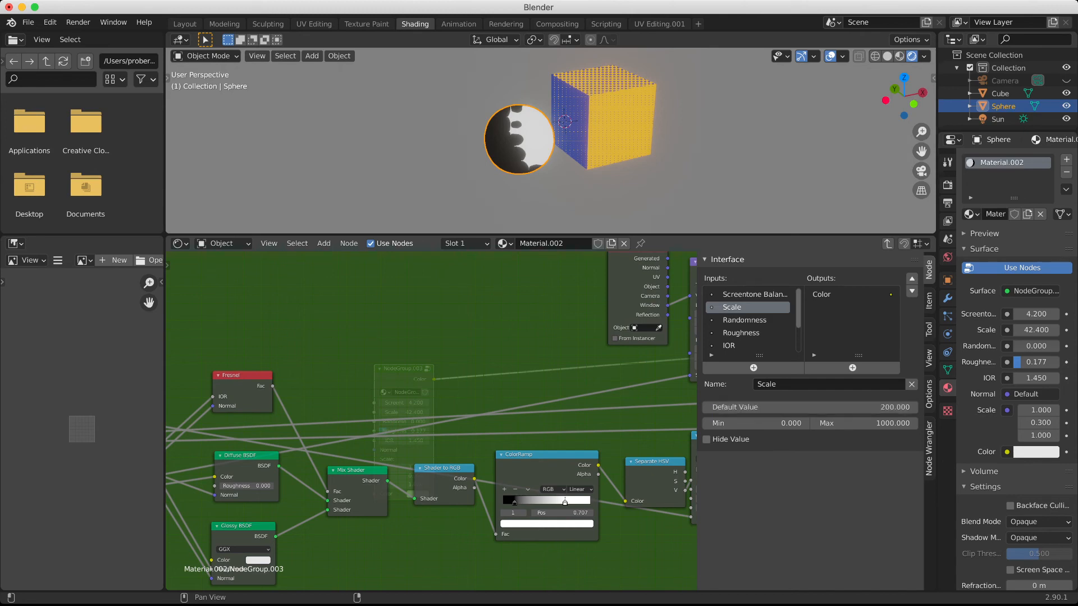
Set the Randomness group input's maximum to 0.2
click(744, 320)
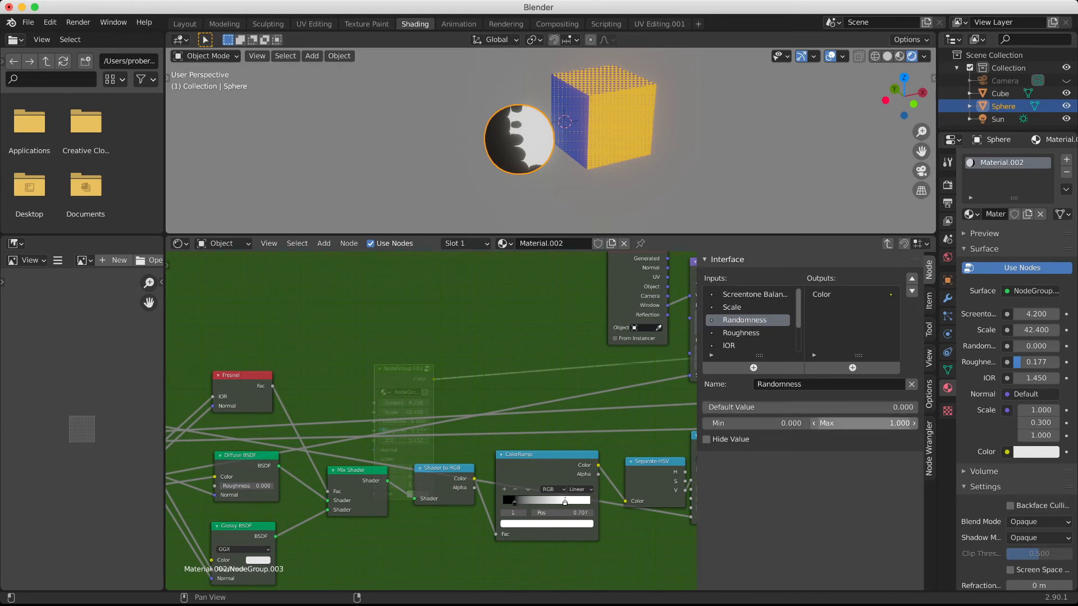
click(831, 407)
key(BackSpace)
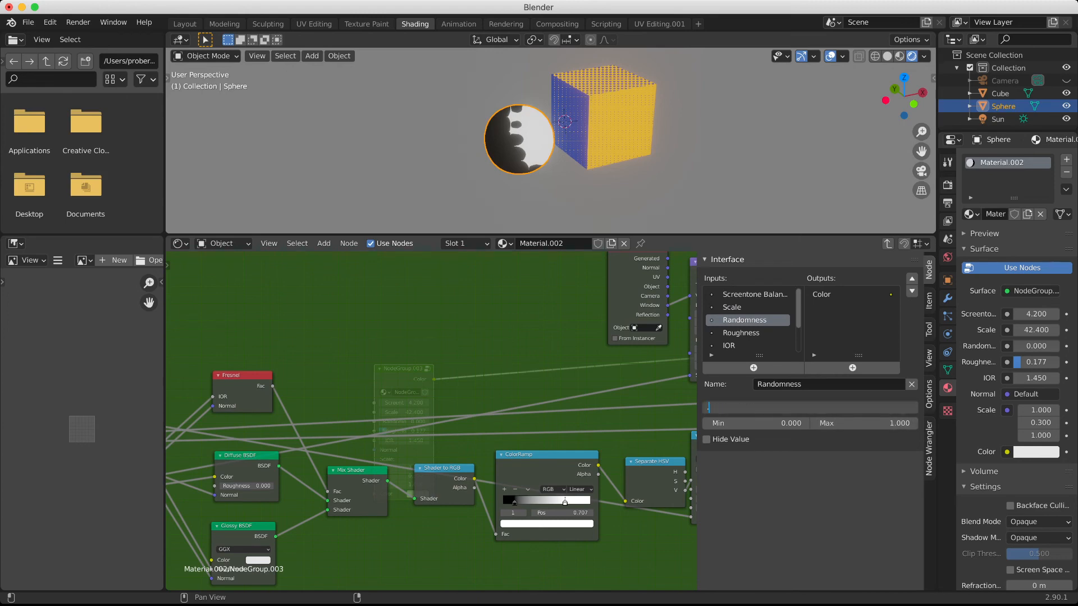
key(Return)
click(842, 424)
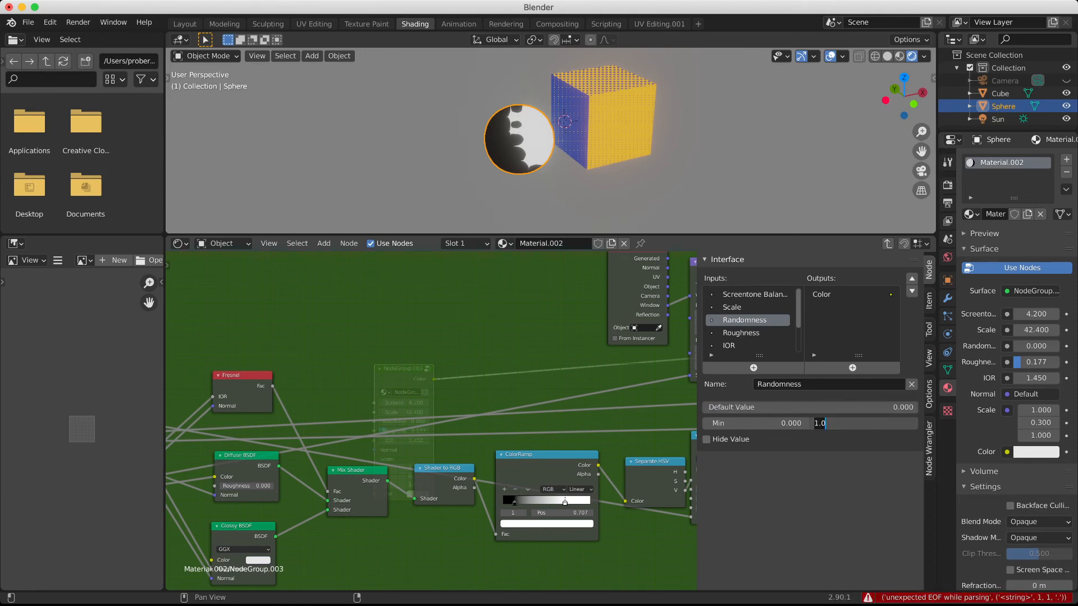
text(.2)
key(Return)
Rename the vector Scale group input as Dot Aspect Ratio, then hide the interface settings
click(740, 333)
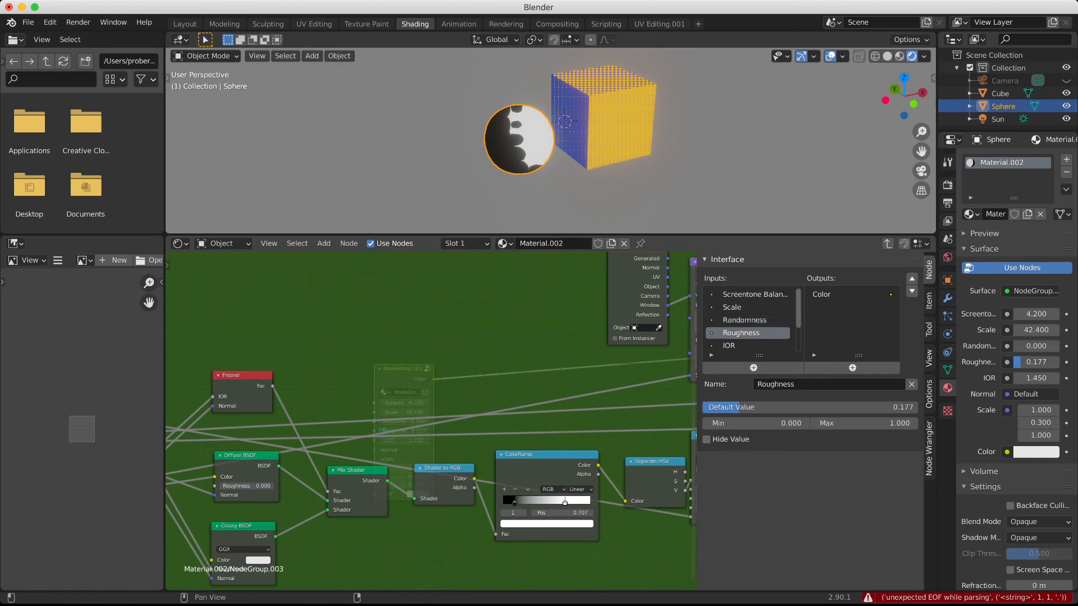
click(740, 345)
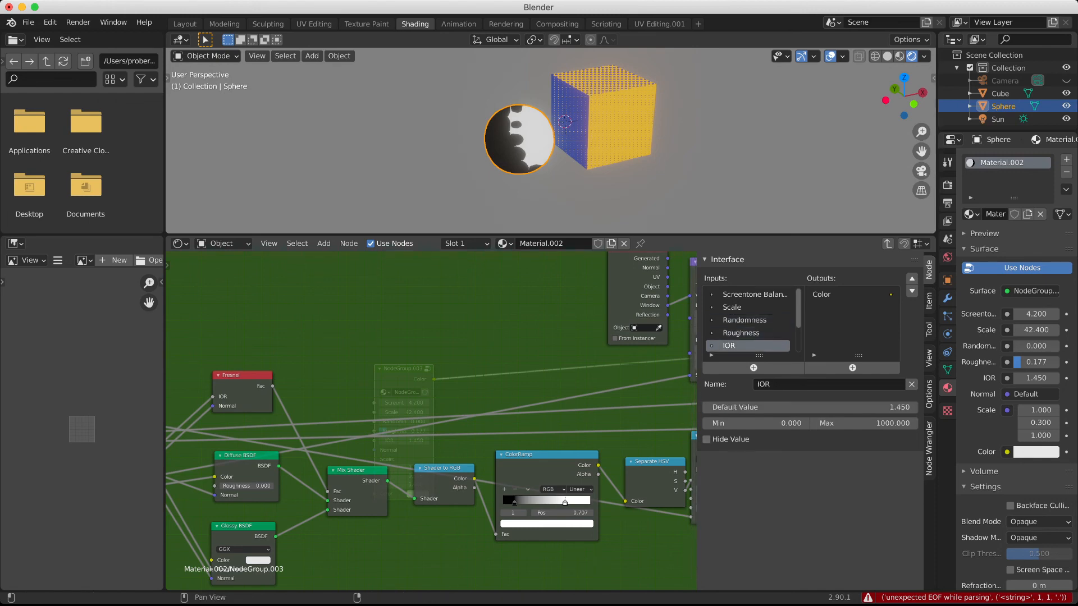
scroll(749, 320, down, 1)
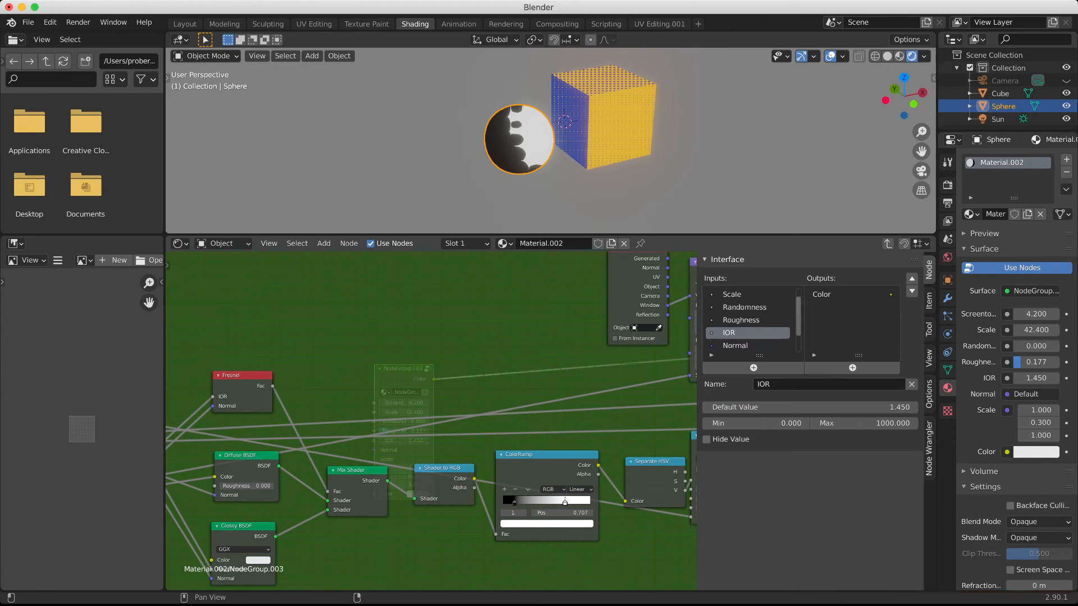
scroll(749, 320, down, 2)
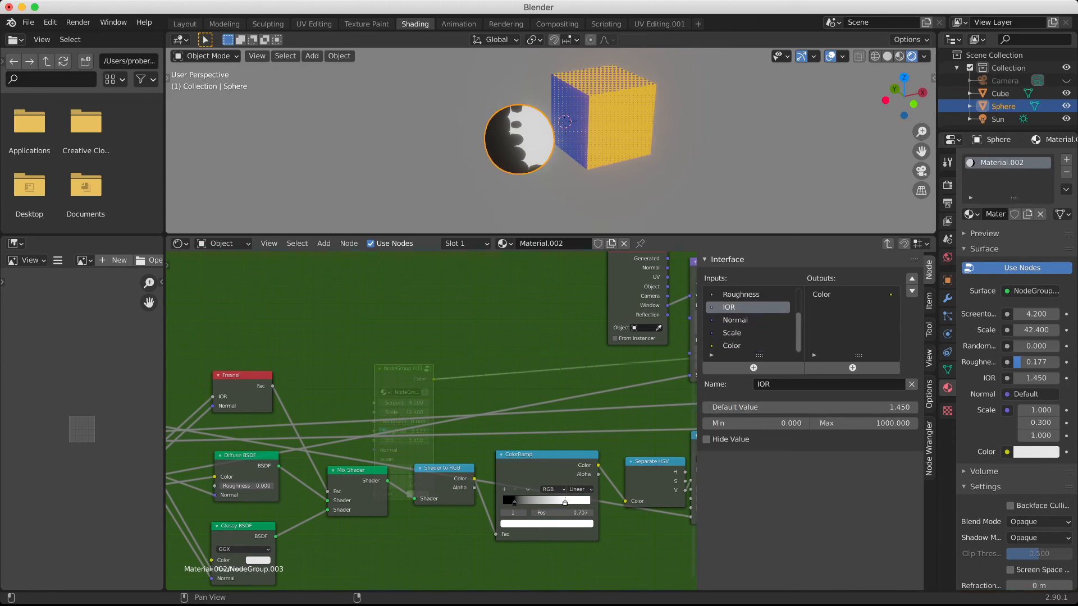
click(747, 333)
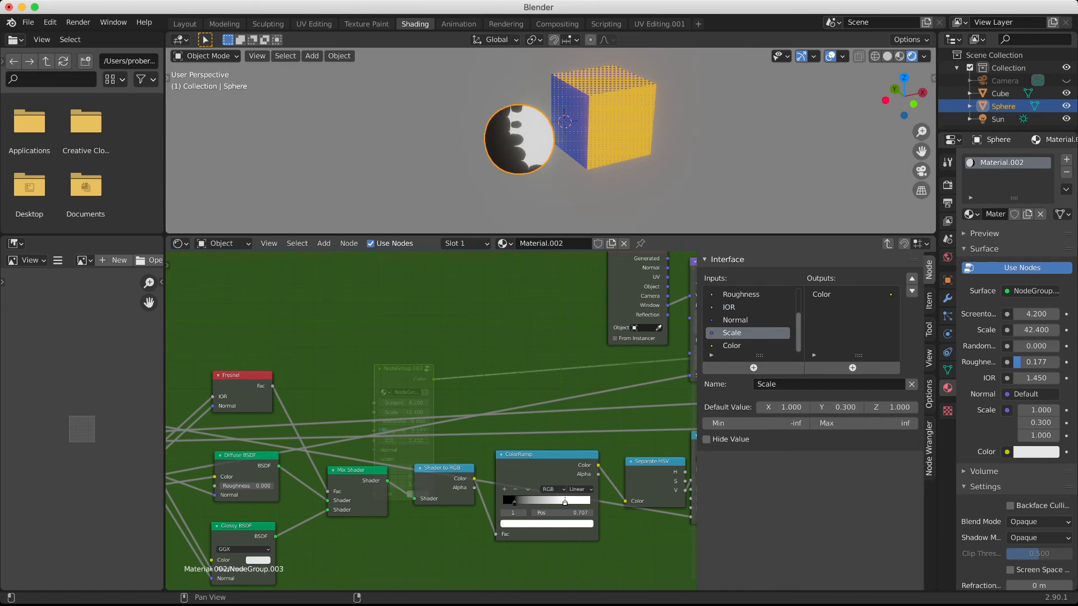
click(765, 384)
text(Dot)
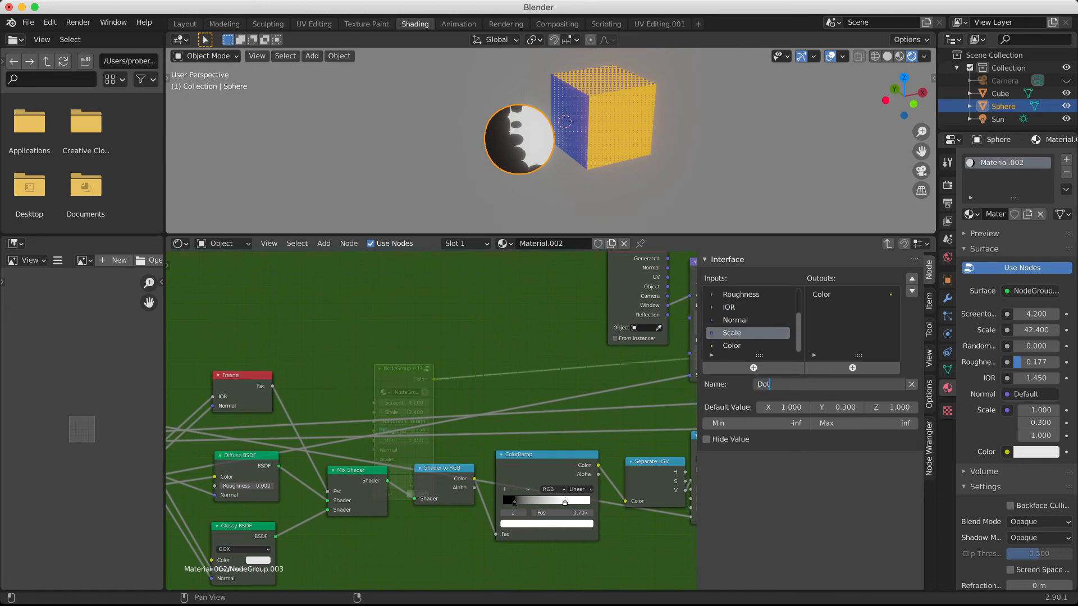
text( Aspect Ratio)
key(Return)
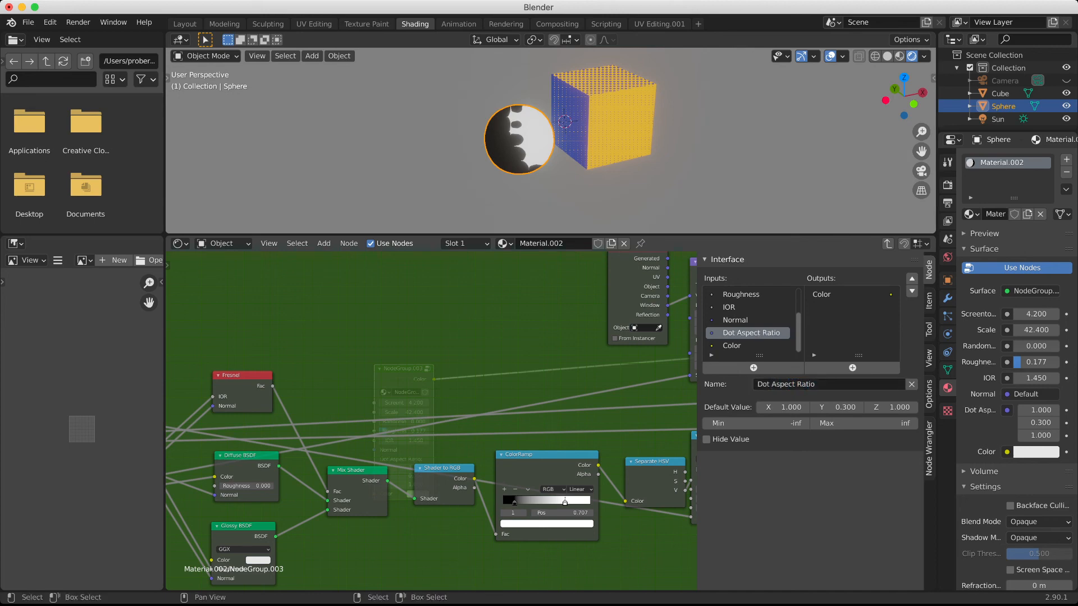
key(n)
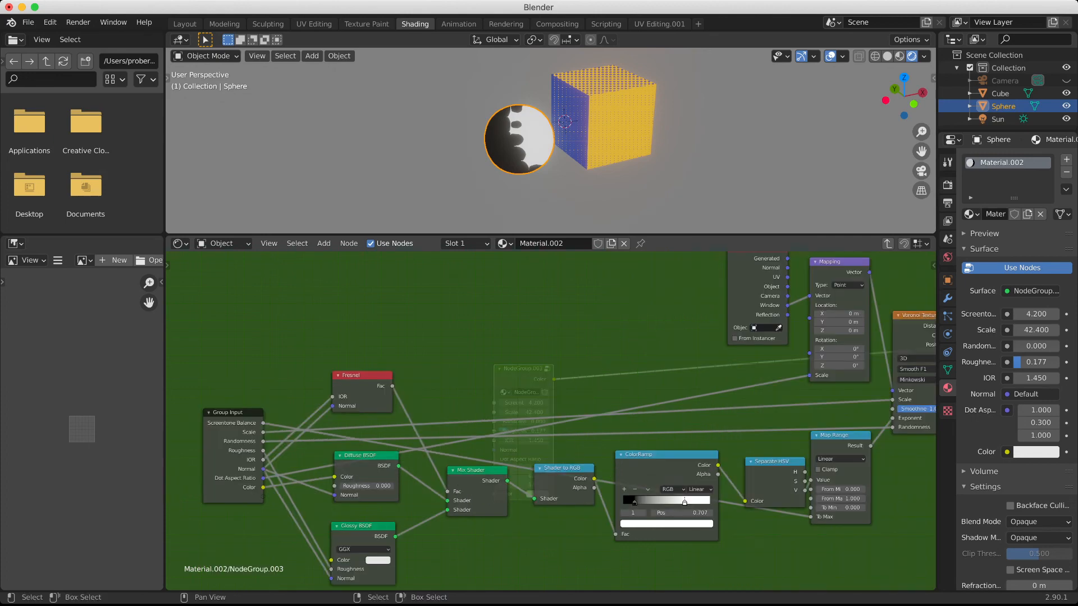
Leave the node group and move its node closer to the Material Output node
key(Tab)
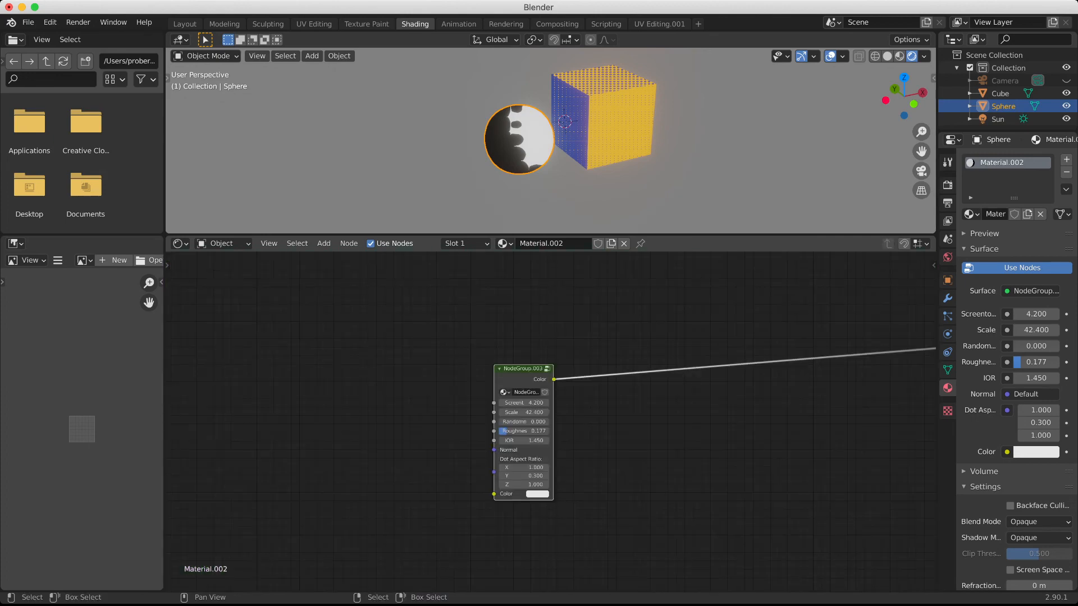
key(Home)
key(g)
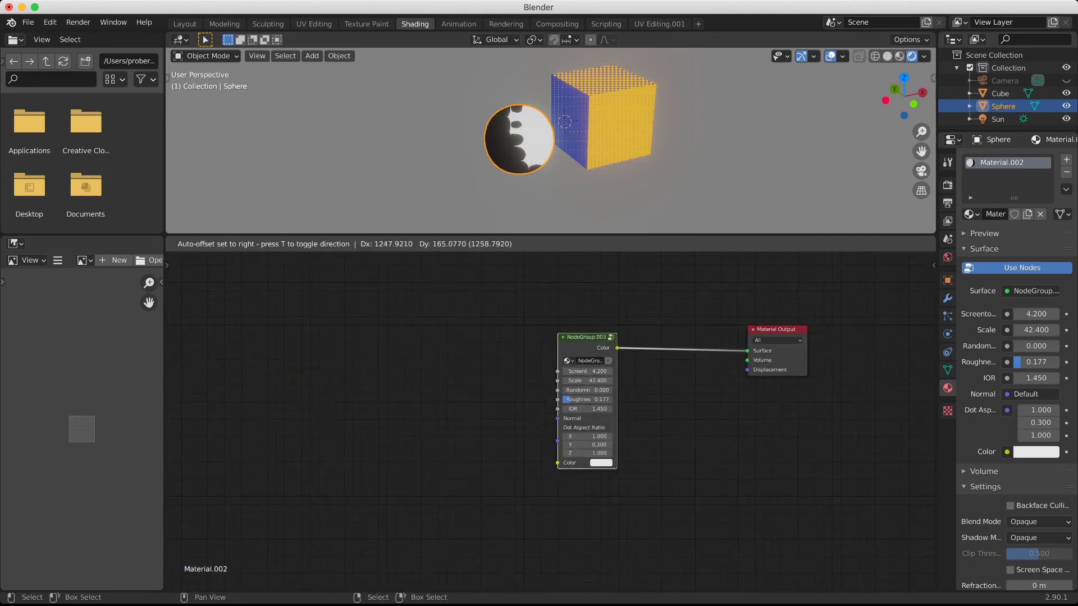
key(Return)
Adjust the sphere material's node group to a Screentone Balance of 4.4 and a Scale of 76.6
scroll(550, 421, up, 3)
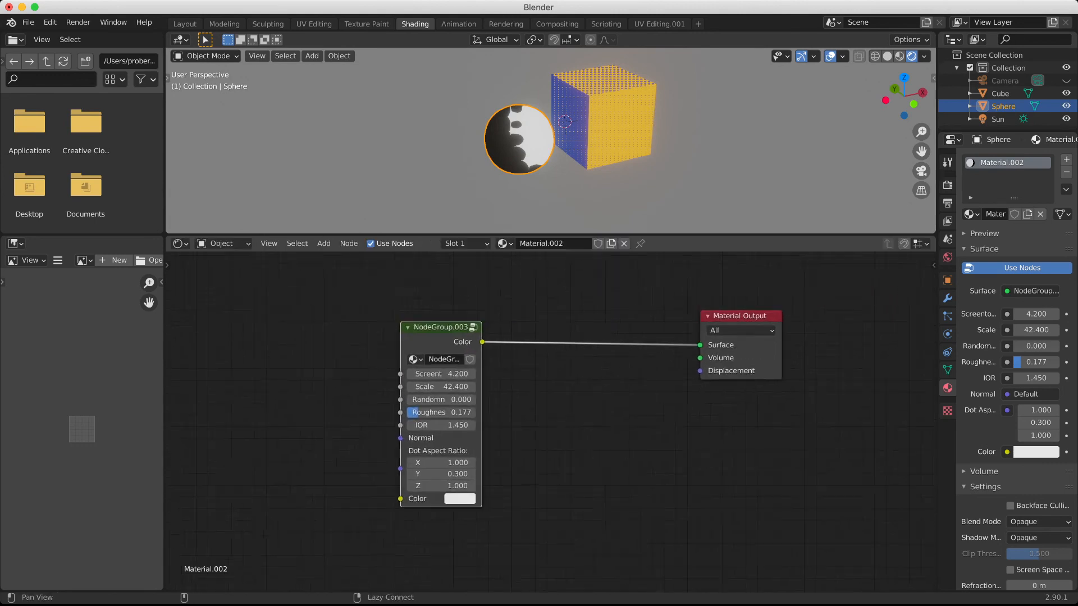
middle_drag(550, 421, 506, 424)
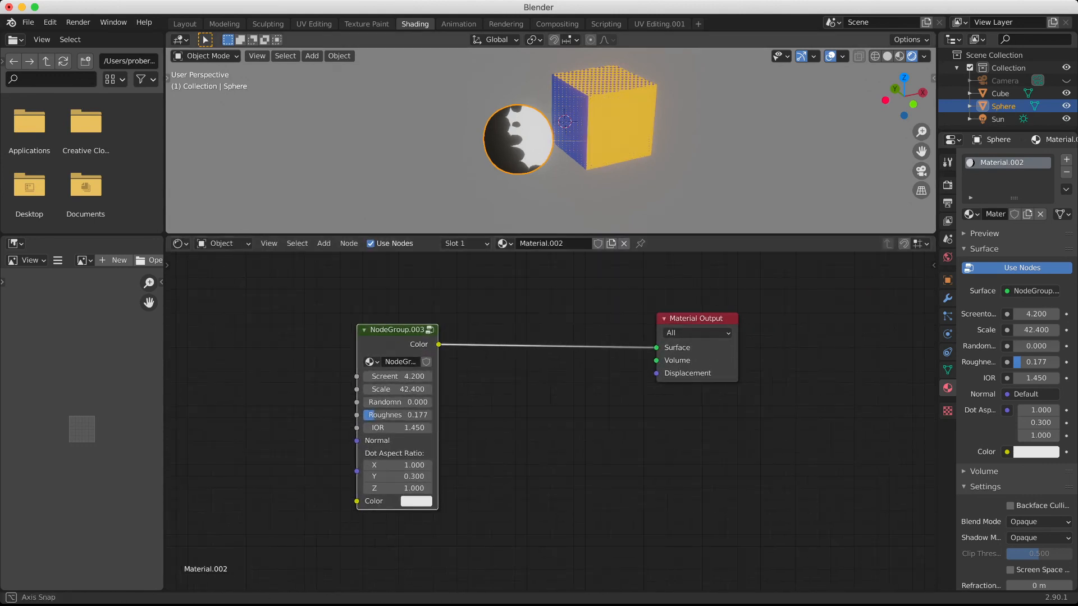
scroll(550, 141, up, 5)
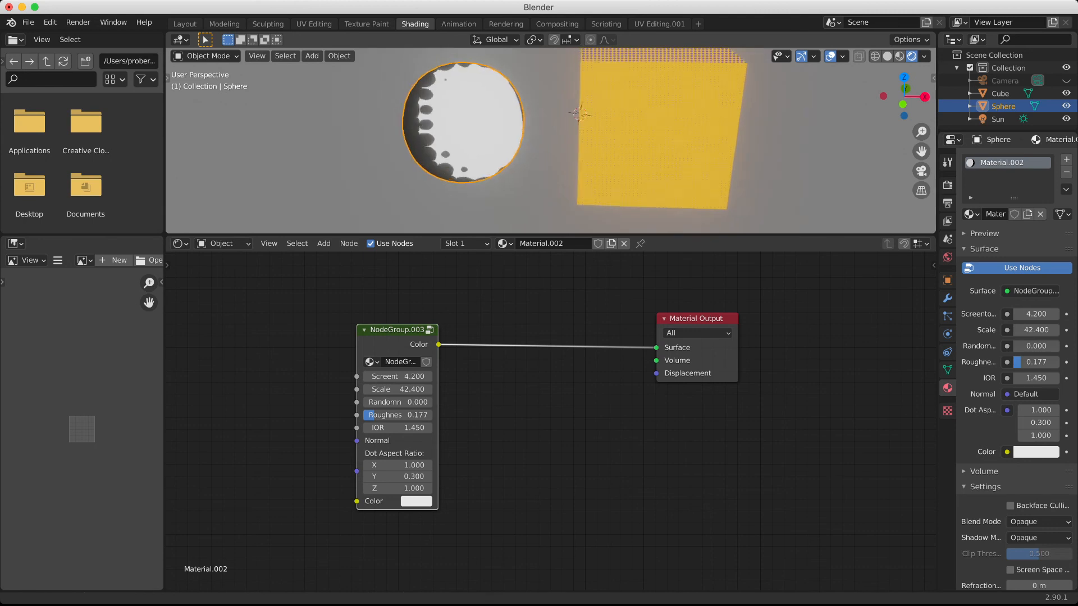
scroll(551, 140, up, 2)
mouse_move(397, 377)
mouse_down()
mouse_move(410, 376)
mouse_move(375, 376)
mouse_move(397, 376)
mouse_move(402, 389)
mouse_move(539, 389)
mouse_up()
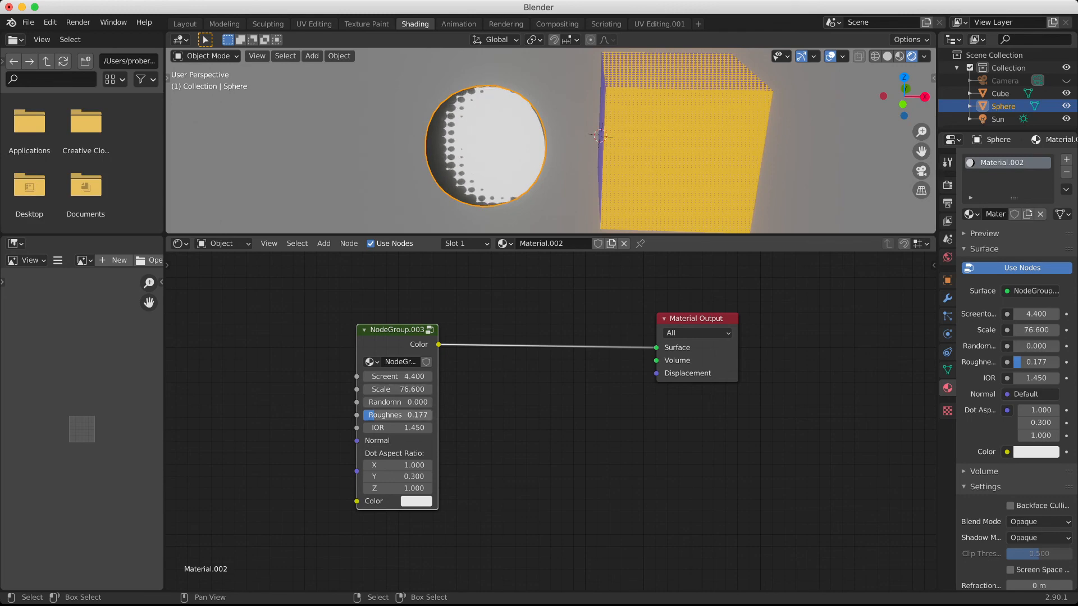
Set the Roughness of the sphere material's node group to 0.323
mouse_move(393, 401)
mouse_down()
mouse_move(413, 402)
mouse_move(384, 414)
mouse_move(423, 415)
mouse_move(385, 415)
mouse_up()
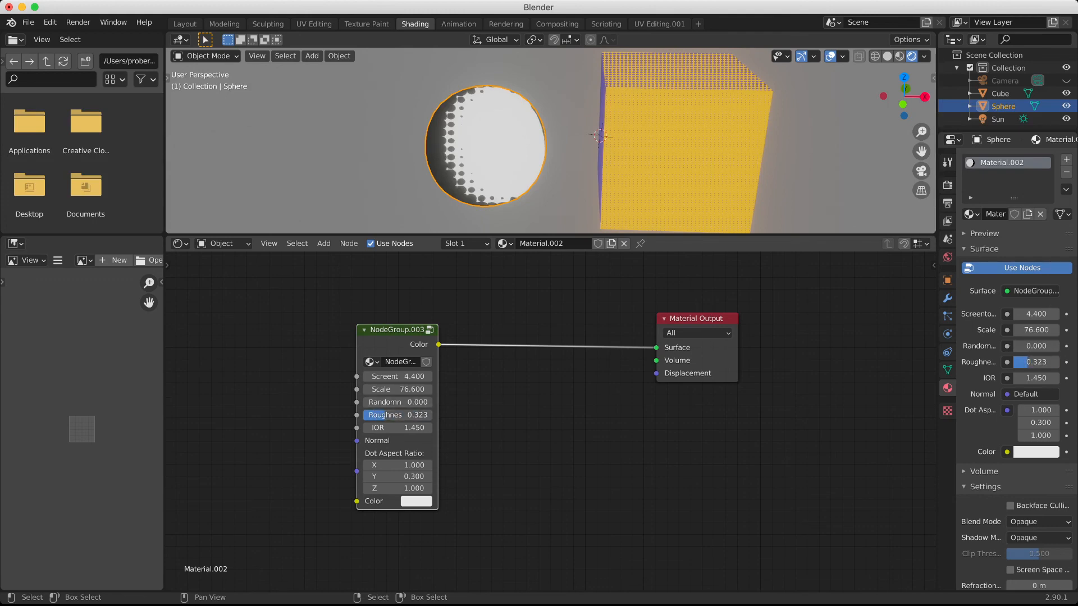
middle_drag(562, 146, 629, 123)
middle_drag(574, 163, 606, 119)
scroll(550, 141, down, 2)
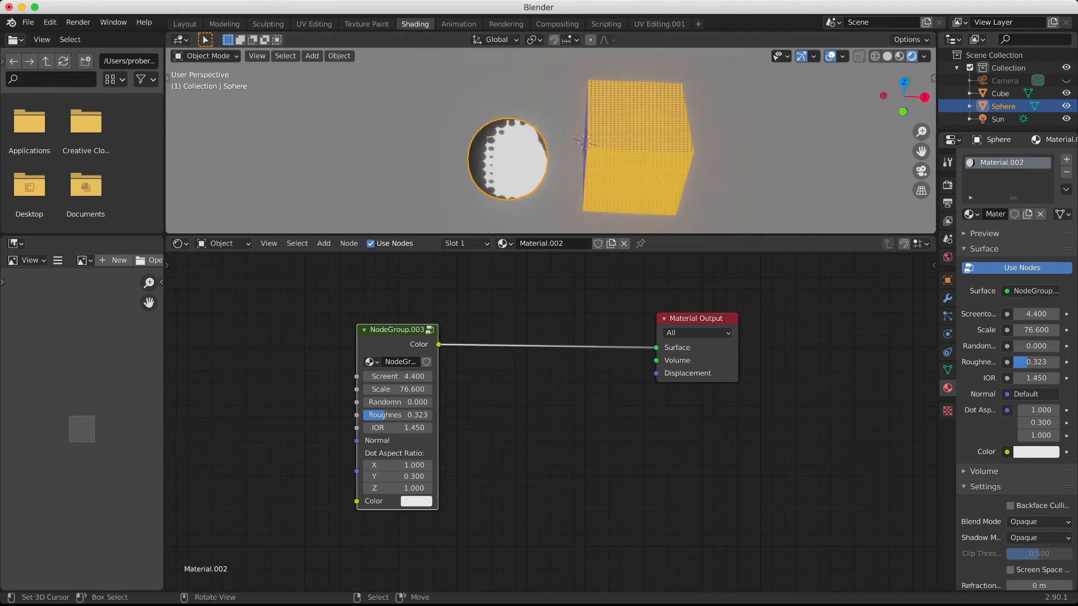
Enlarge the 3D viewport and move the sphere across to the opposite side of the cube
drag(550, 234, 550, 402)
shift+middle_drag(586, 236, 482, 236)
scroll(442, 233, up, 6)
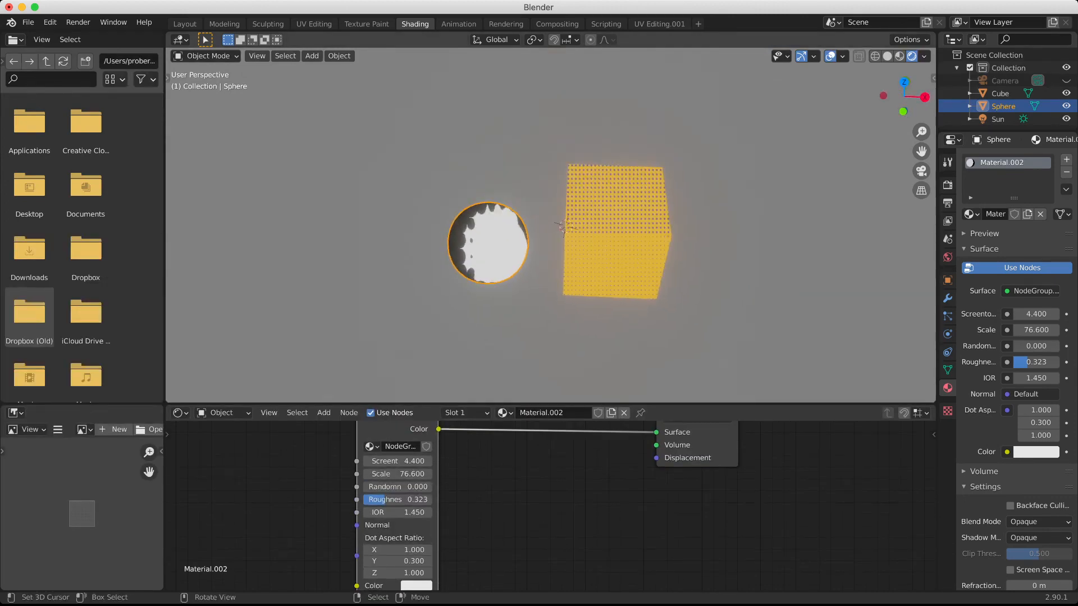
scroll(551, 225, down, 6)
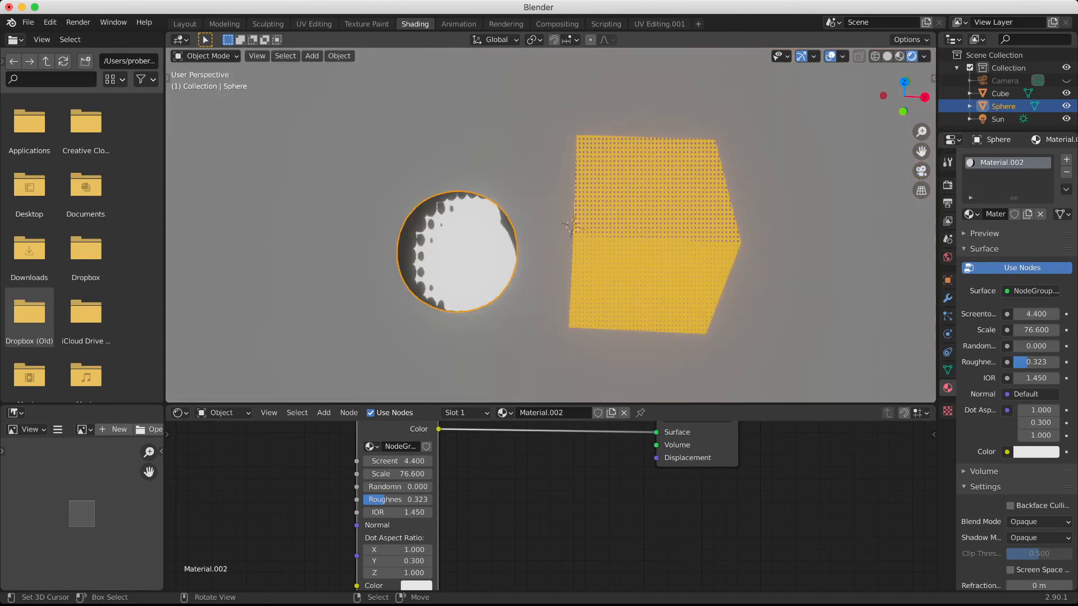
key(g)
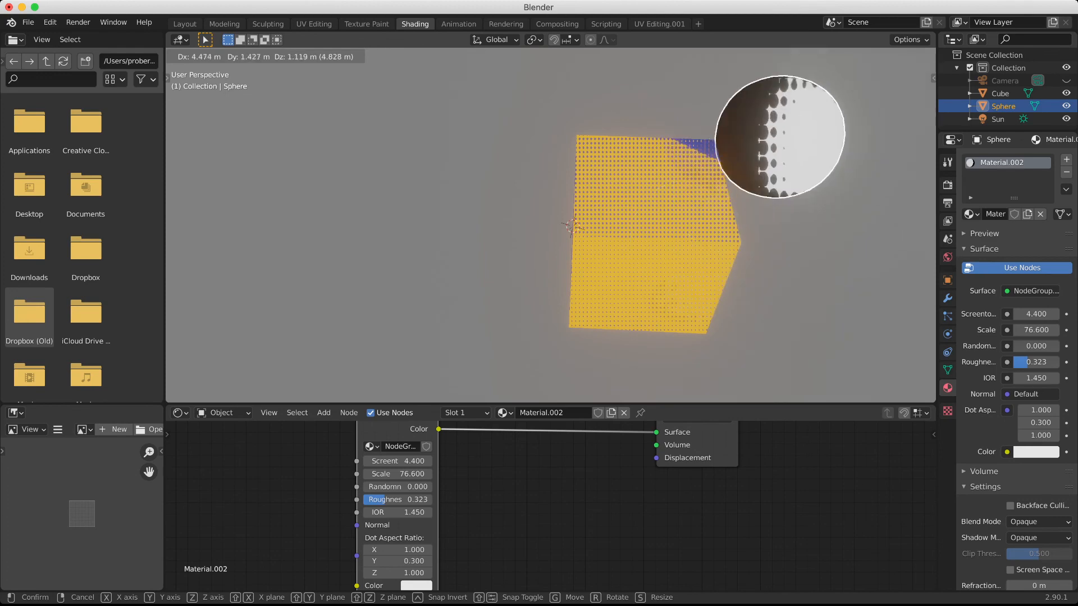
key(Return)
Reposition the sphere along the global Z, Y and X axes so it overlaps the upper part of the cube in the view
key(g)
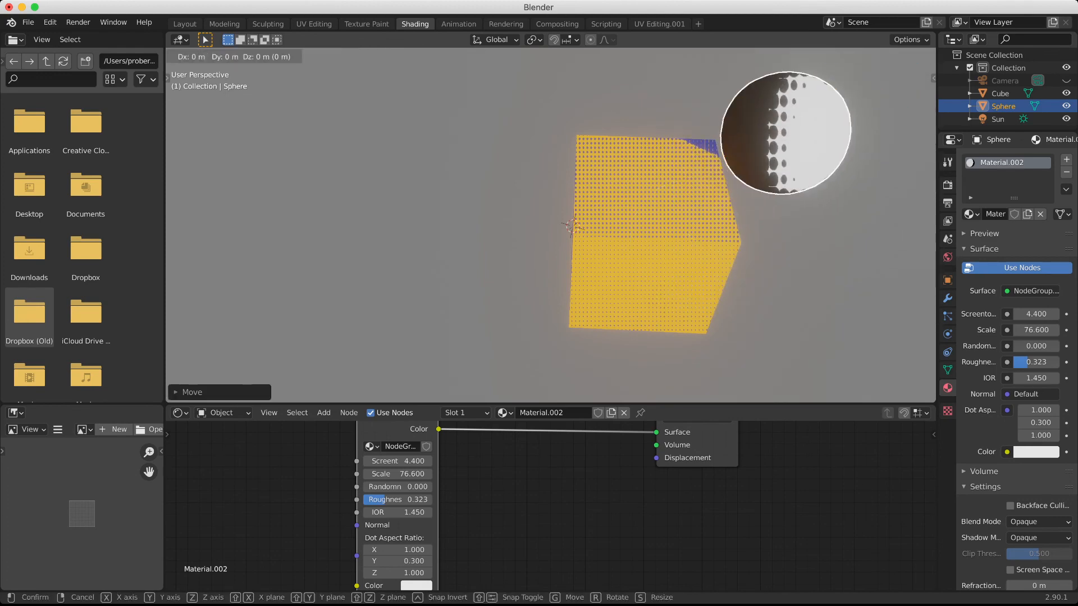
key(x)
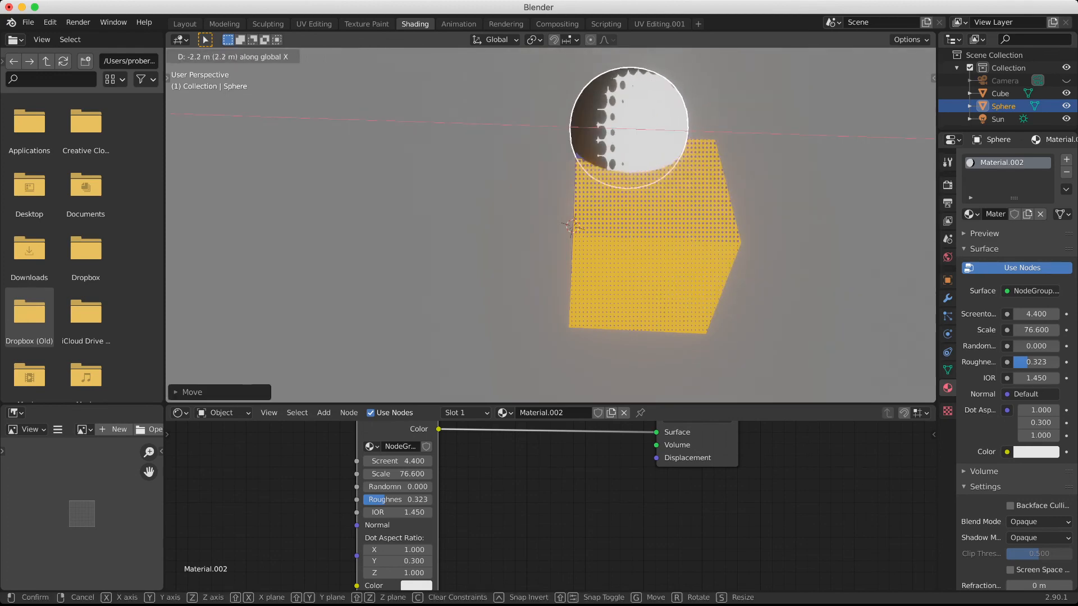
key(z)
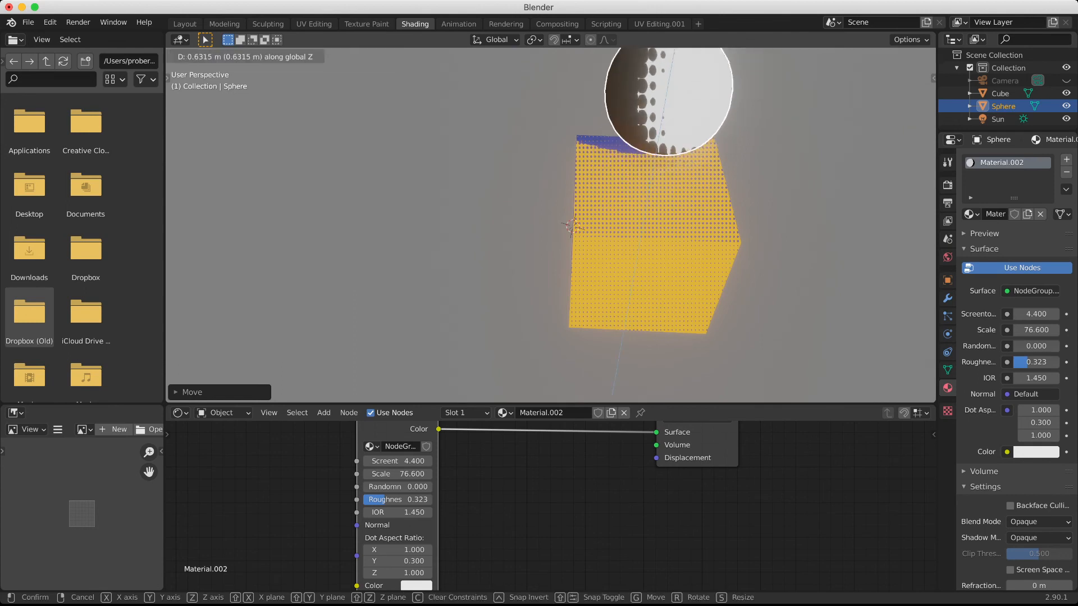
key(Return)
key(g)
key(y)
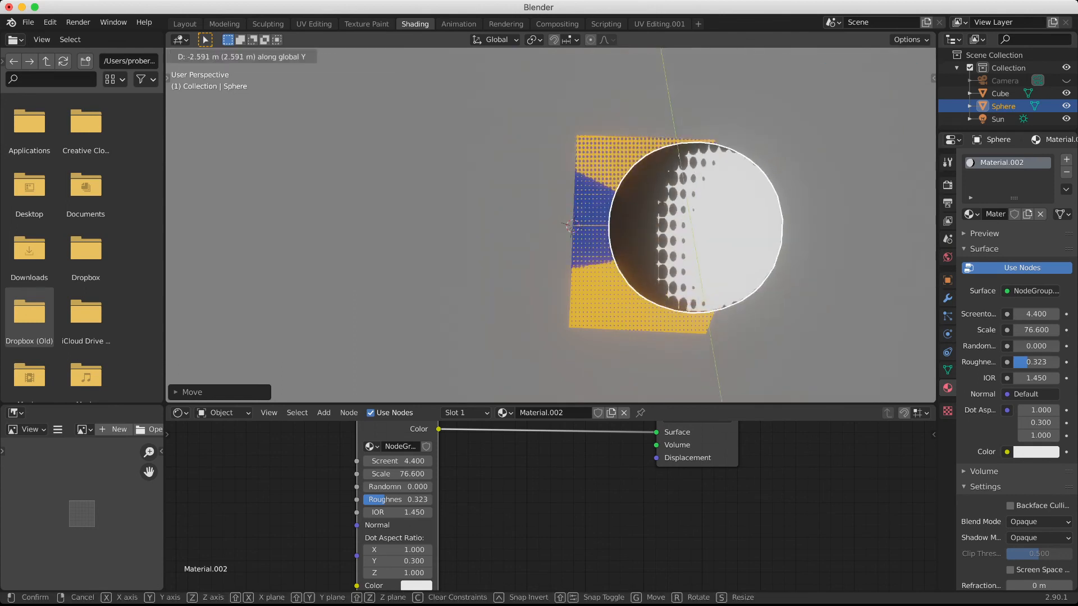
key(Return)
key(g)
key(x)
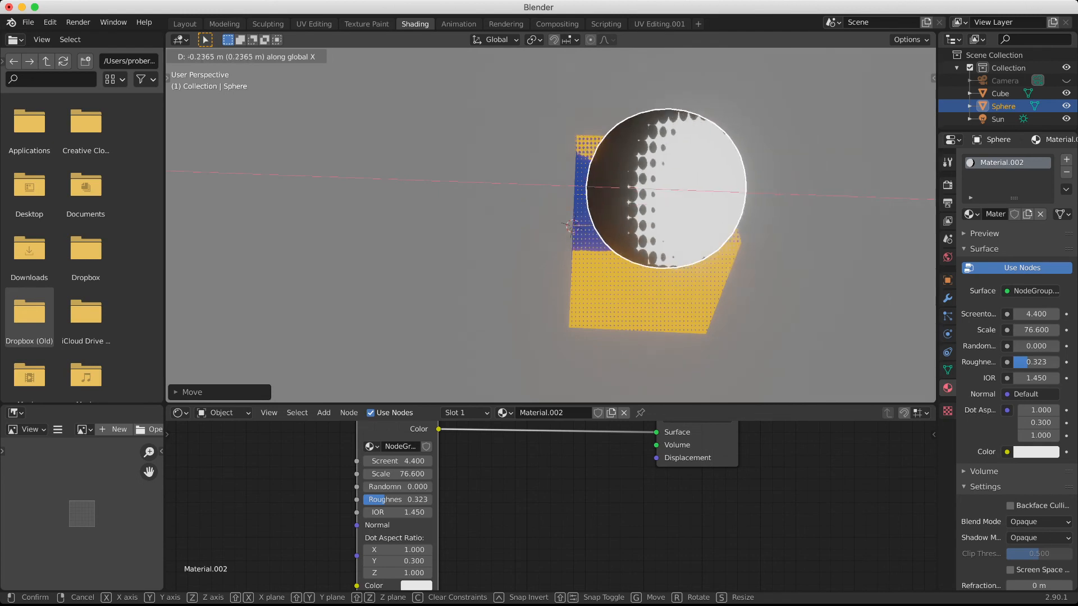
key(Return)
Select the cube, give its shader nodes more room, and set the Screentone group's Dot Aspect Ratio Y to 28.4
right_click(654, 235)
middle_drag(654, 235, 567, 225)
scroll(623, 272, up, 3)
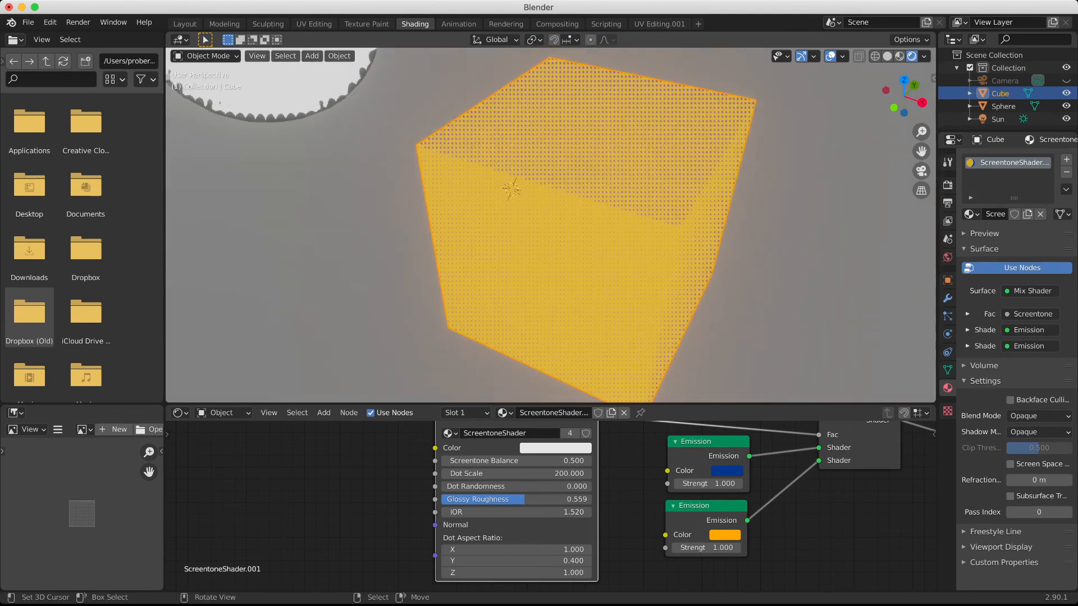
scroll(551, 505, down, 2)
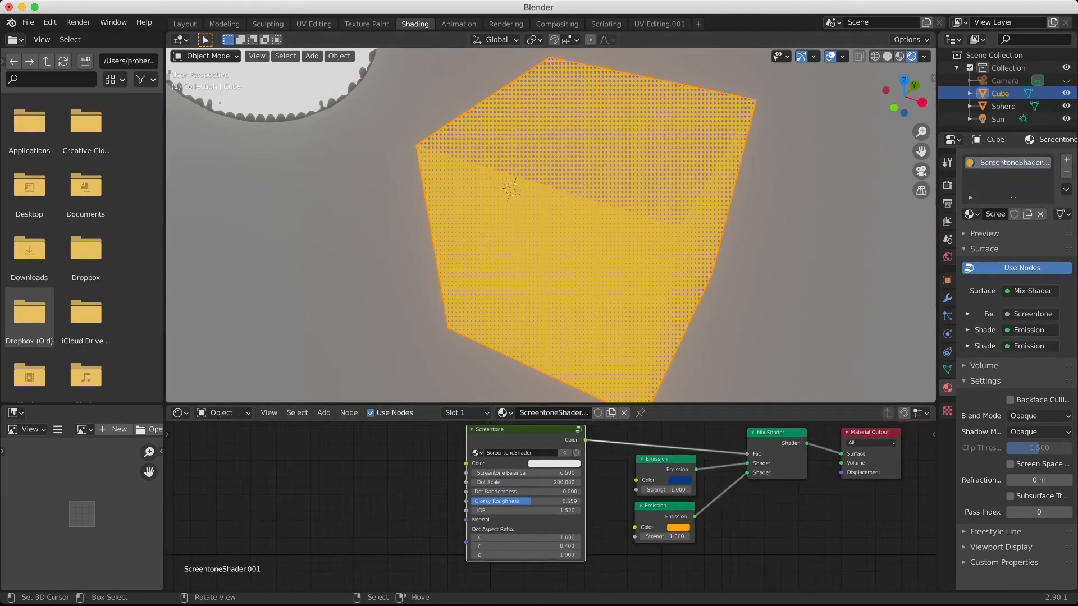
drag(550, 405, 550, 324)
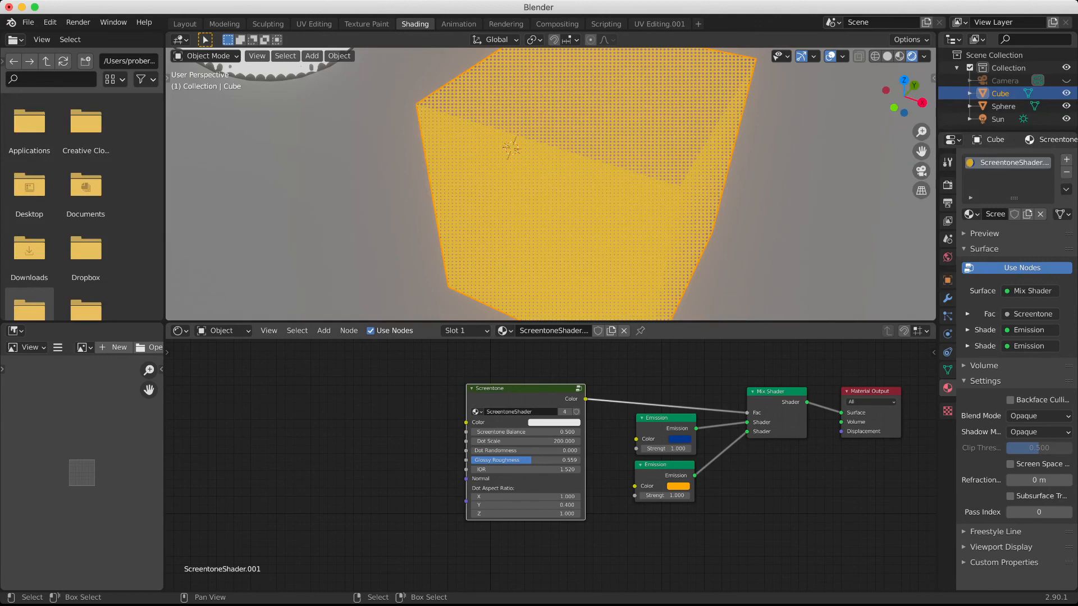
drag(525, 504, 578, 505)
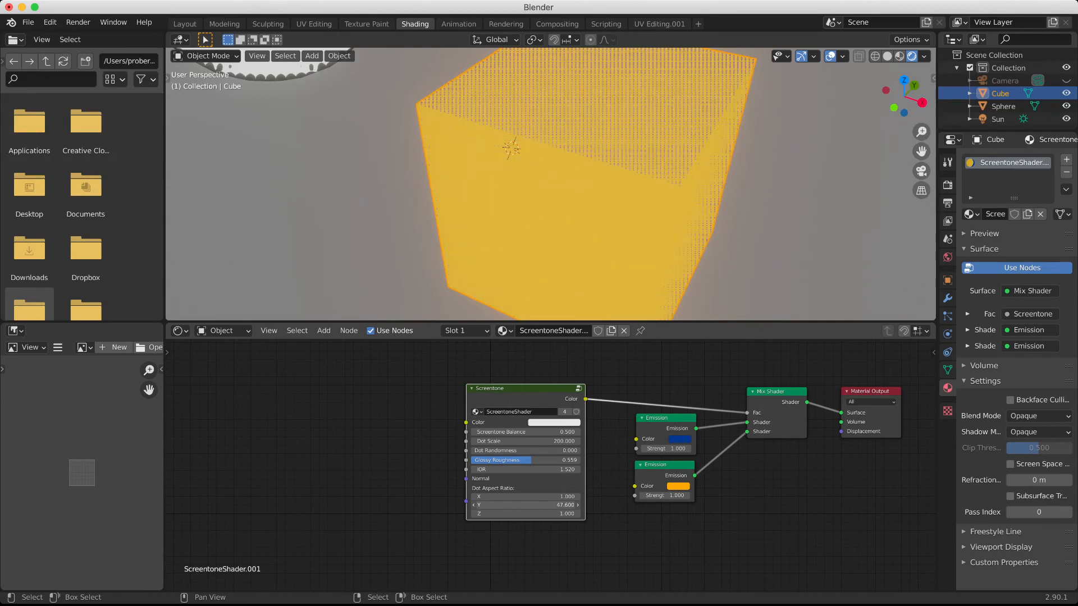
drag(562, 505, 551, 505)
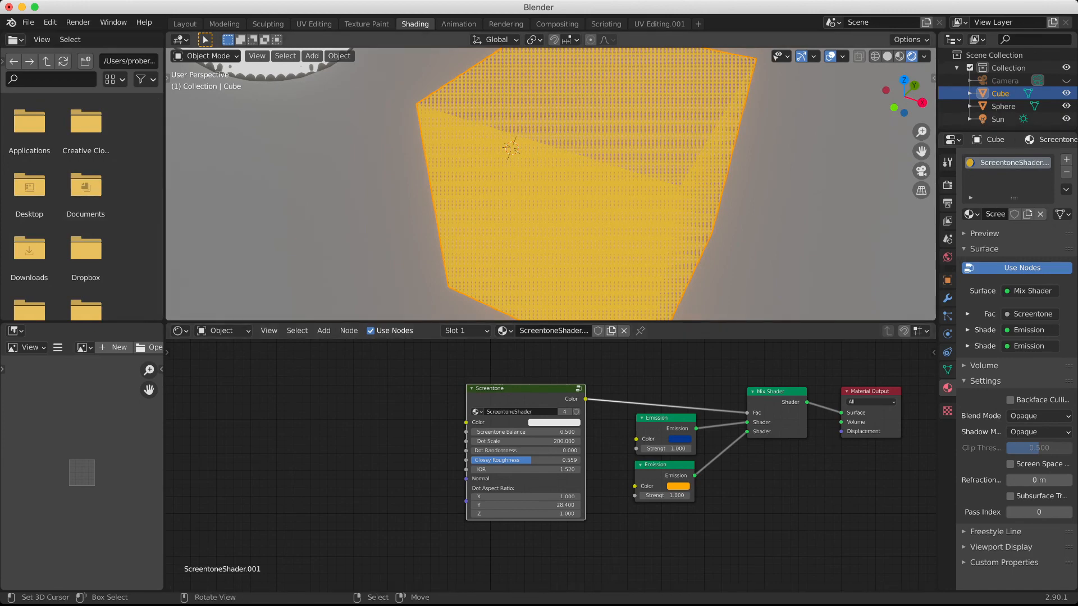
scroll(551, 185, down, 5)
middle_drag(551, 185, 576, 178)
scroll(575, 178, up, 4)
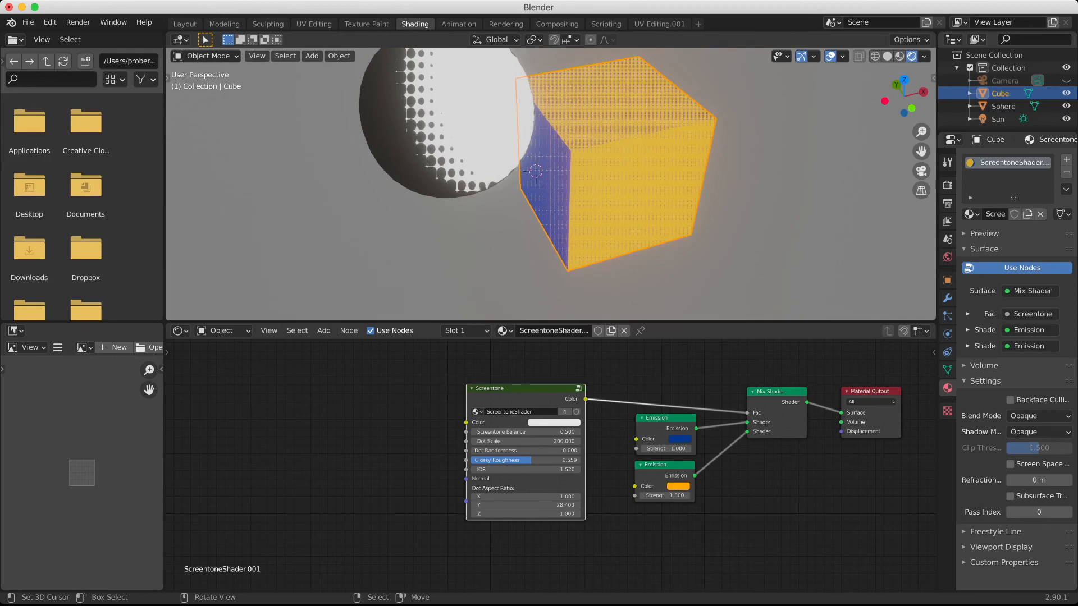